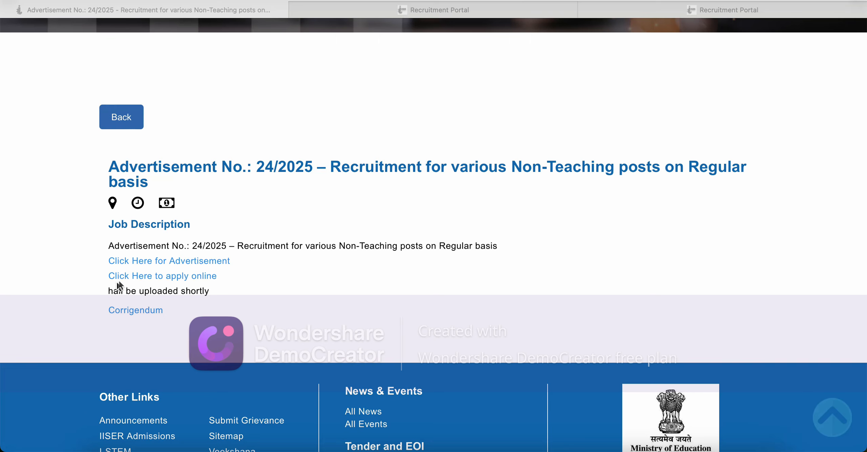
# Step: Bring the browser showing the Advertisement No. 24/2025 Non-Teaching recruitment page into focus
pyautogui.click(167, 276)
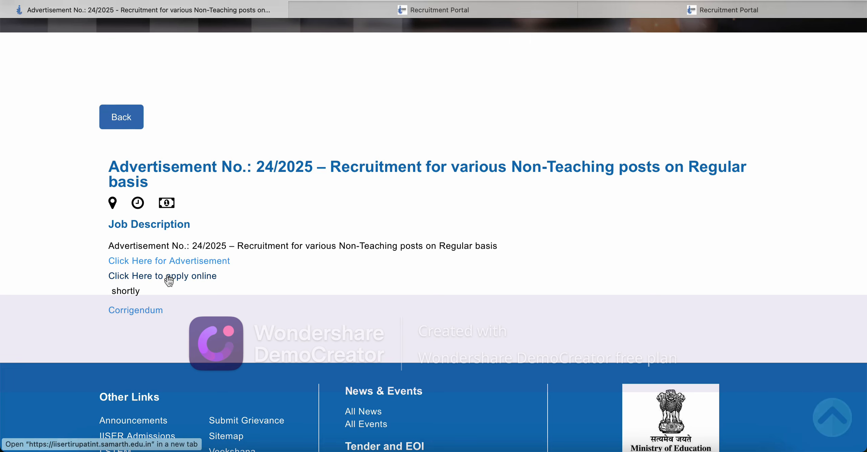
# Step: Open the Recruitment Portal sign-in page in a new tab and go to its Sign Up form
pyautogui.click(168, 277)
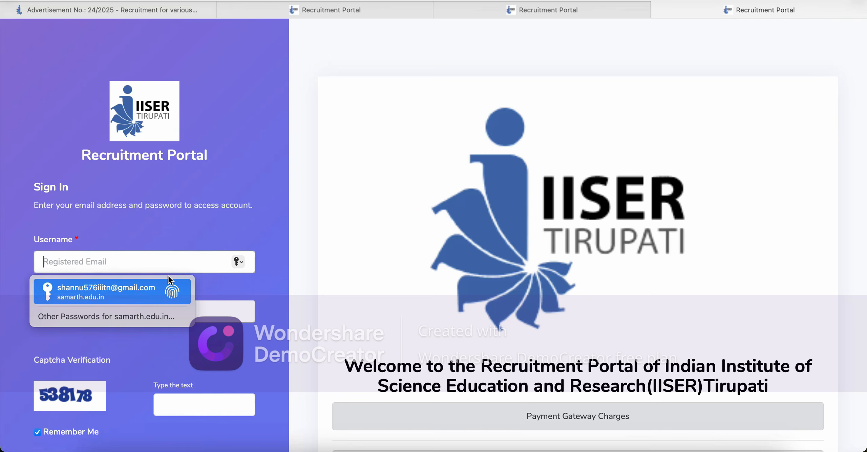
pyautogui.click(271, 204)
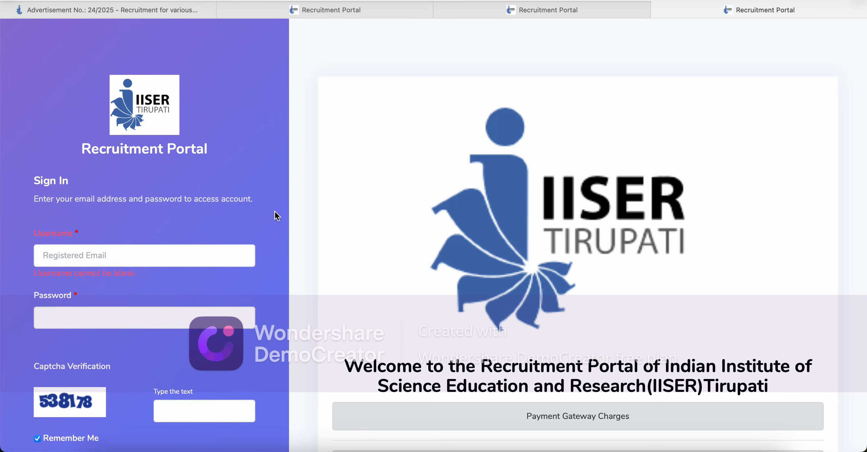
pyautogui.scroll(-5, 275, 213)
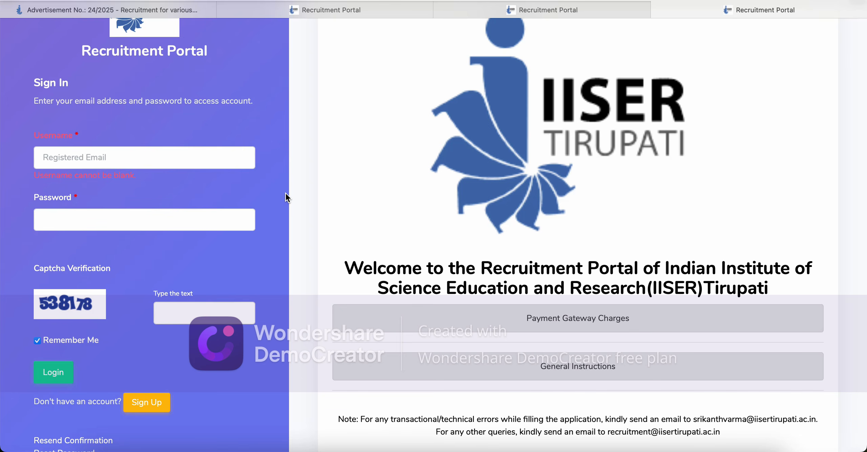
pyautogui.scroll(-4, 286, 192)
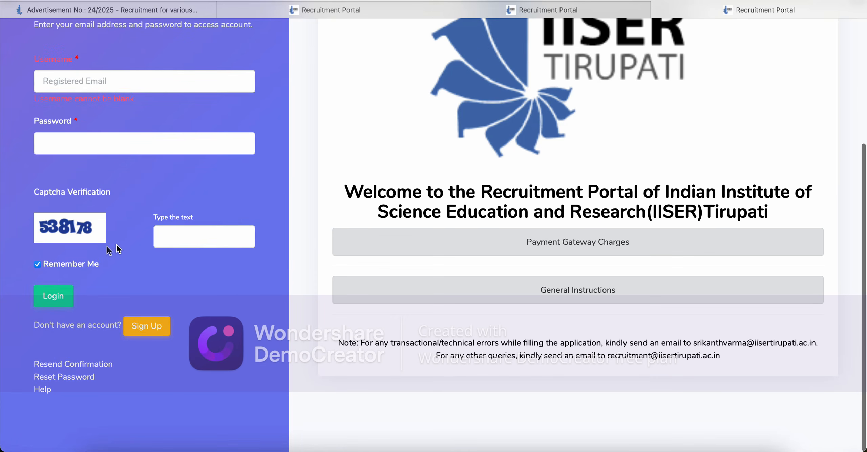
pyautogui.click(149, 327)
pyautogui.click(116, 254)
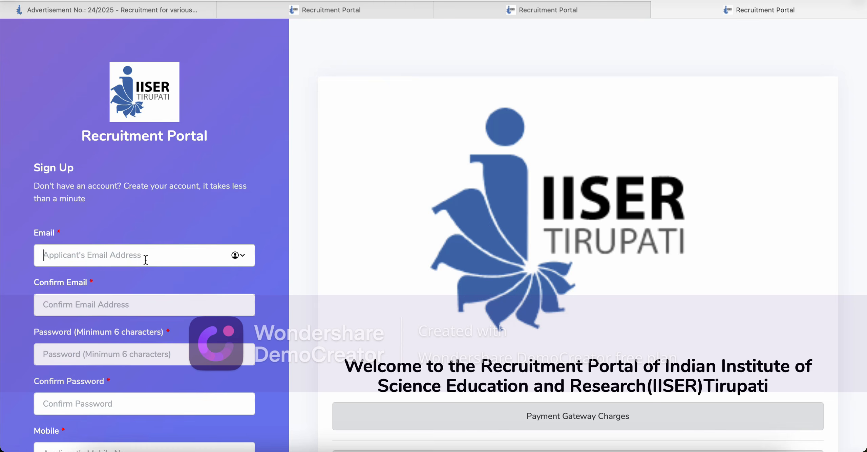
# Step: Enter the applicant's e-mail address in Email and Confirm Email
pyautogui.write('abc')
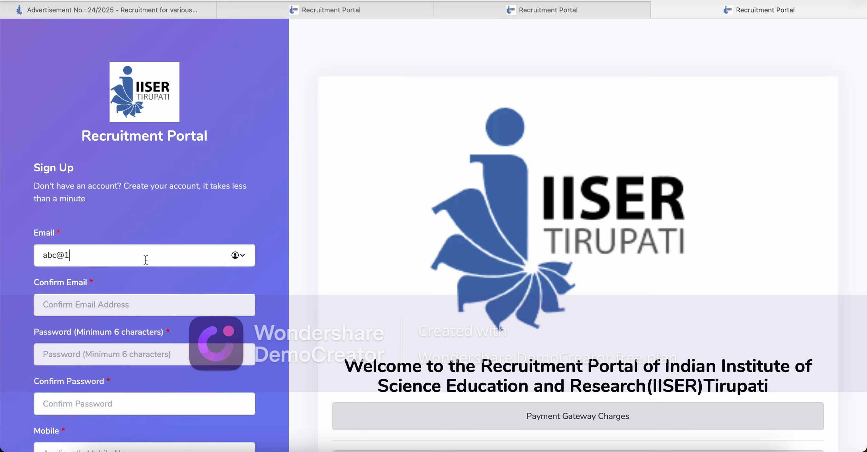
pyautogui.write('@gmail.com')
pyautogui.click(129, 303)
pyautogui.write('ab')
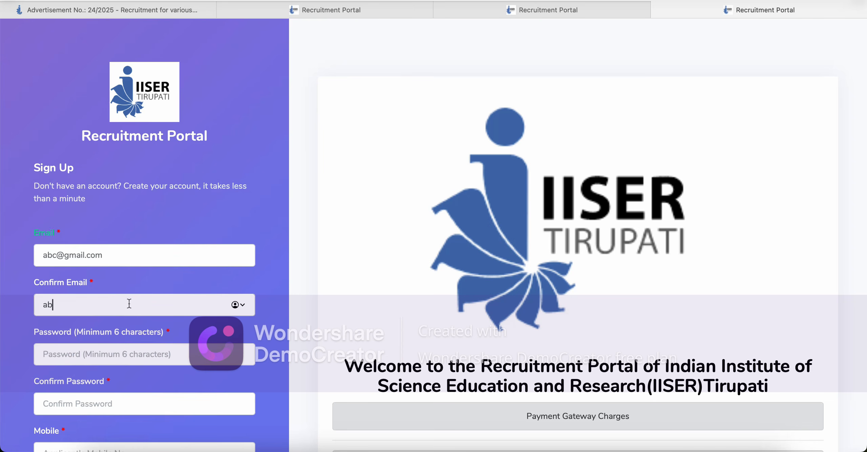
pyautogui.write('c@gmail.com')
# Step: Choose your own password instead of Safari's suggestion, then enter and confirm it
pyautogui.click(111, 355)
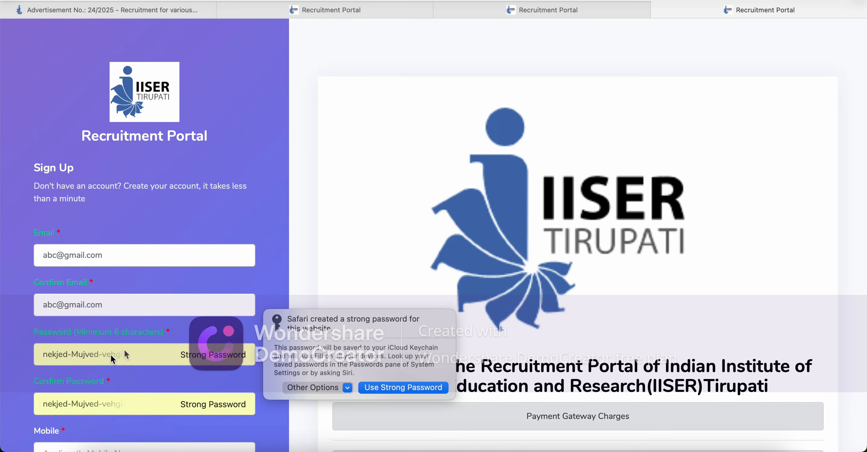
pyautogui.click(347, 389)
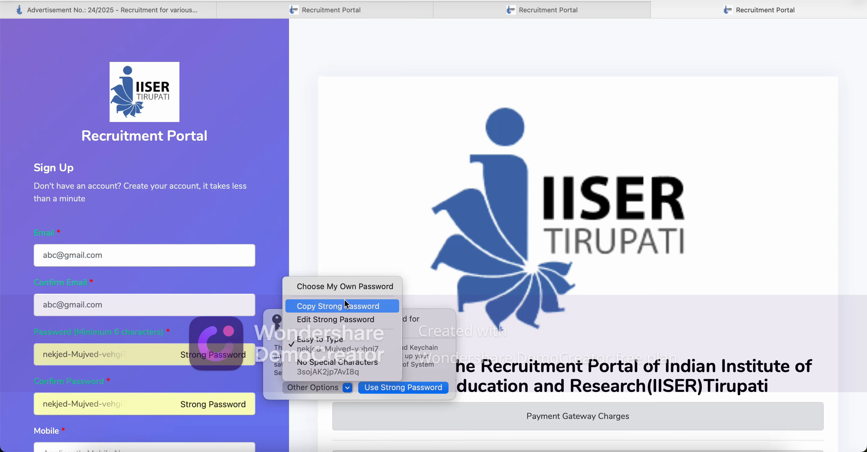
pyautogui.click(348, 288)
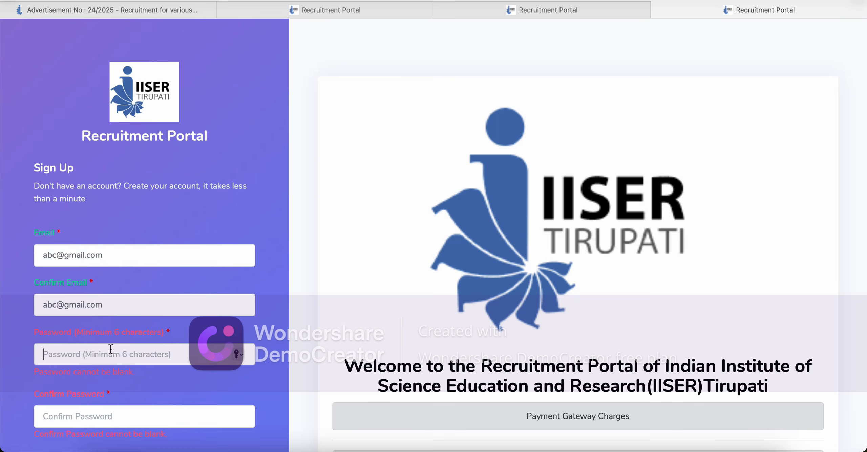
pyautogui.write('a')
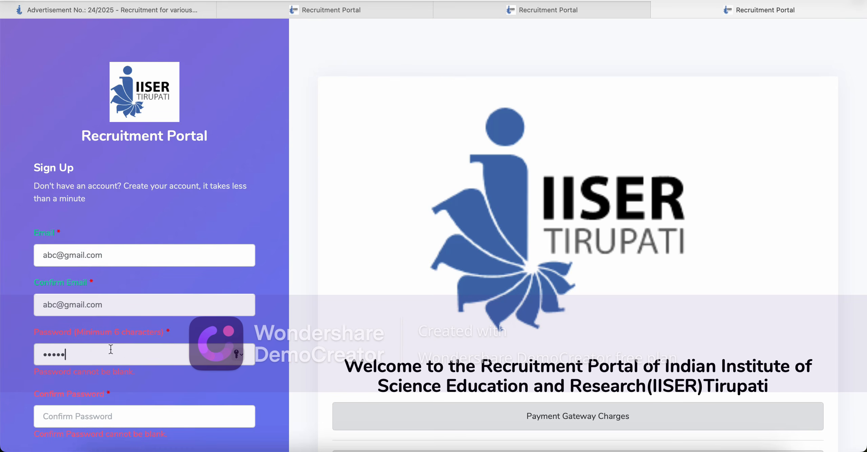
pyautogui.click(86, 415)
pyautogui.write('•••')
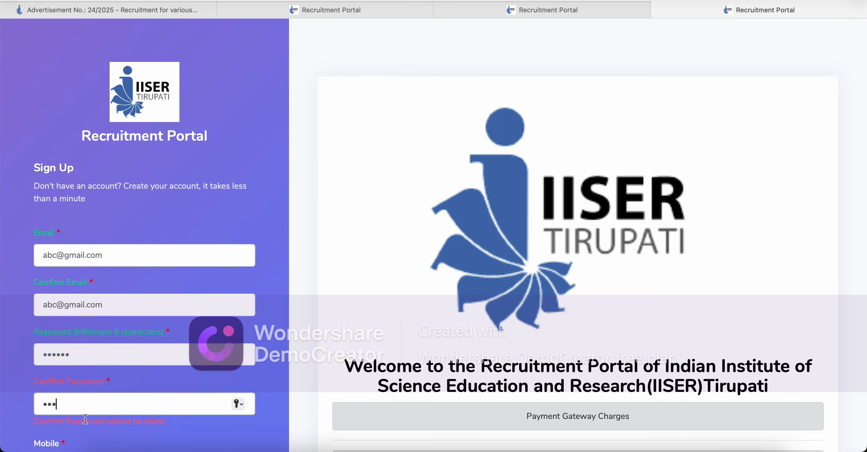
pyautogui.write('•••')
pyautogui.click(266, 317)
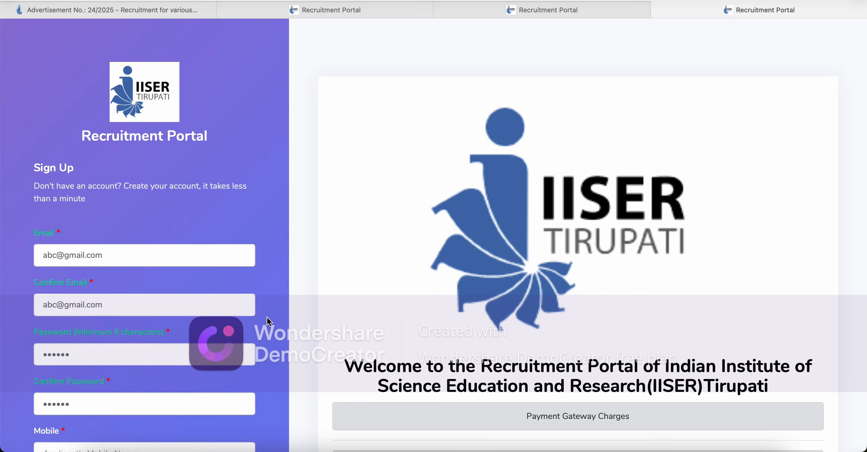
# Step: Enter the mobile number and the captcha to complete sign-up
pyautogui.scroll(-7, 267, 316)
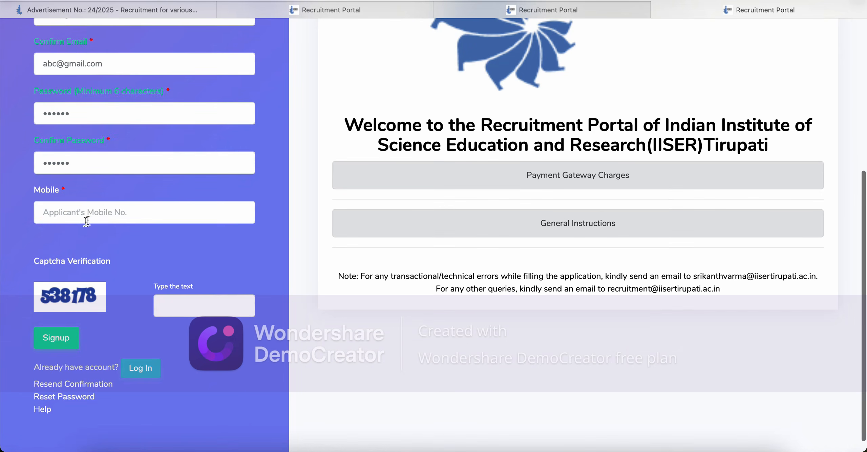
pyautogui.click(94, 216)
pyautogui.write('1234567890')
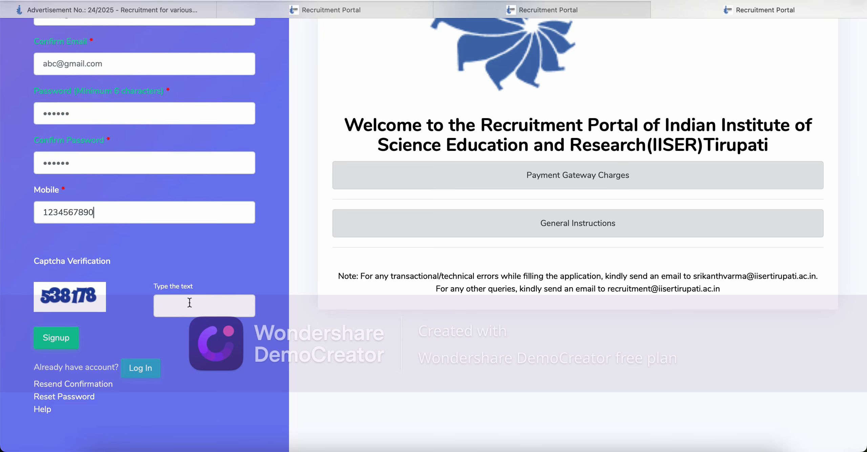
pyautogui.click(179, 299)
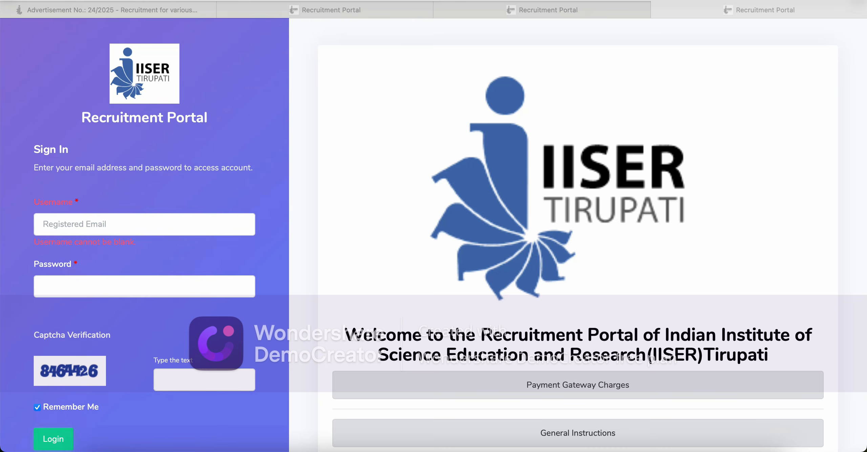
# Step: Log in with the registered e-mail, the account password and the captcha text
pyautogui.click(183, 224)
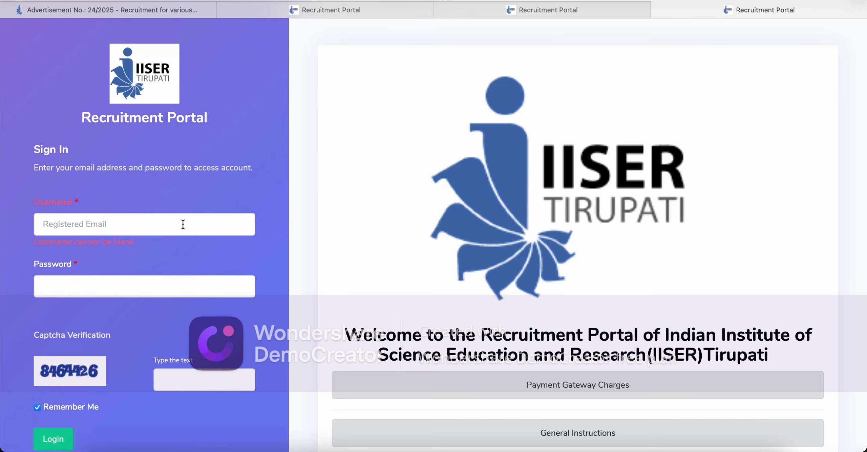
pyautogui.click(183, 224)
pyautogui.write('abc@')
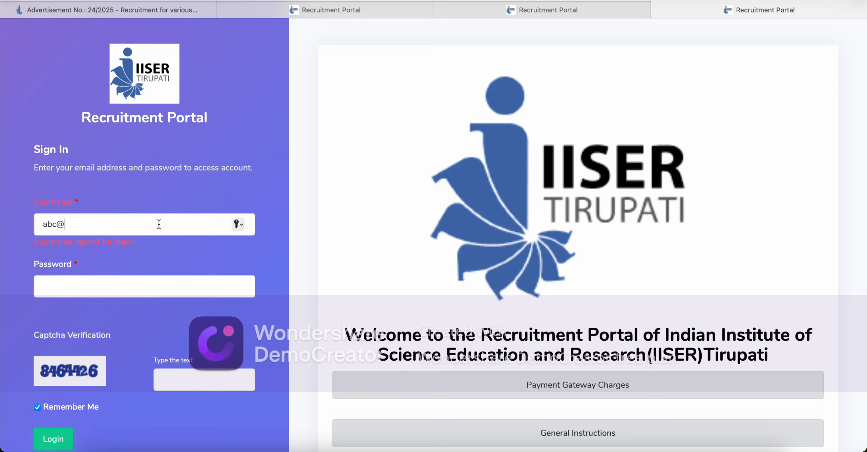
pyautogui.write('gmail.com')
pyautogui.click(146, 283)
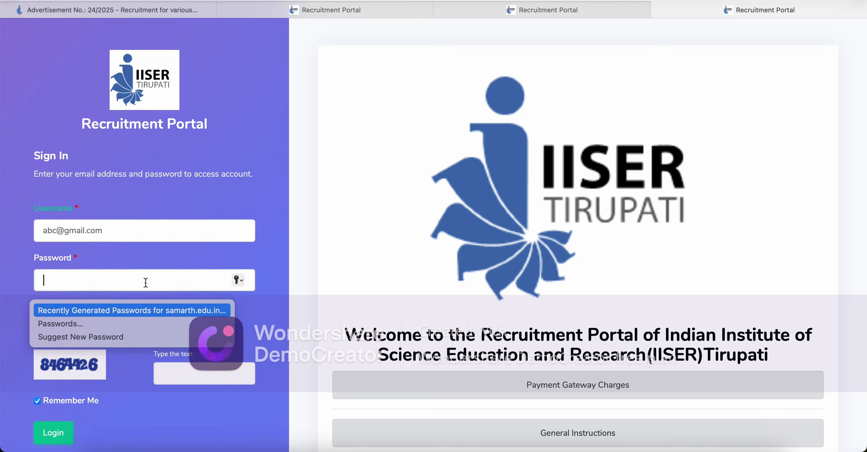
pyautogui.write('12')
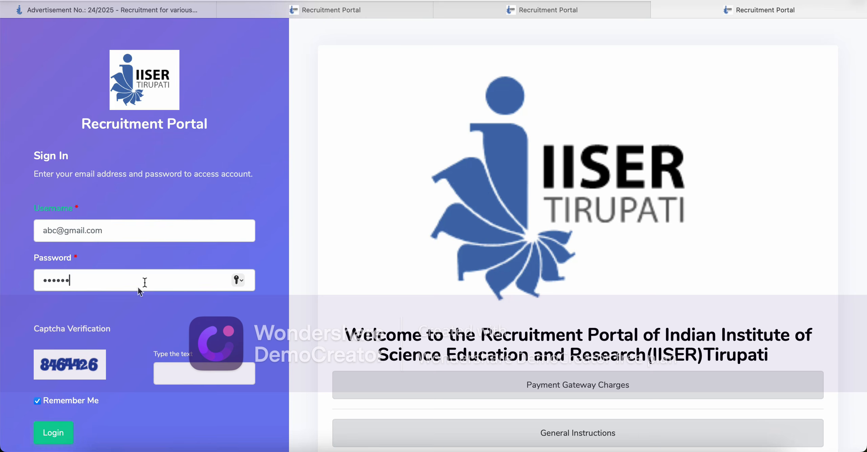
pyautogui.click(180, 377)
pyautogui.write('8464426')
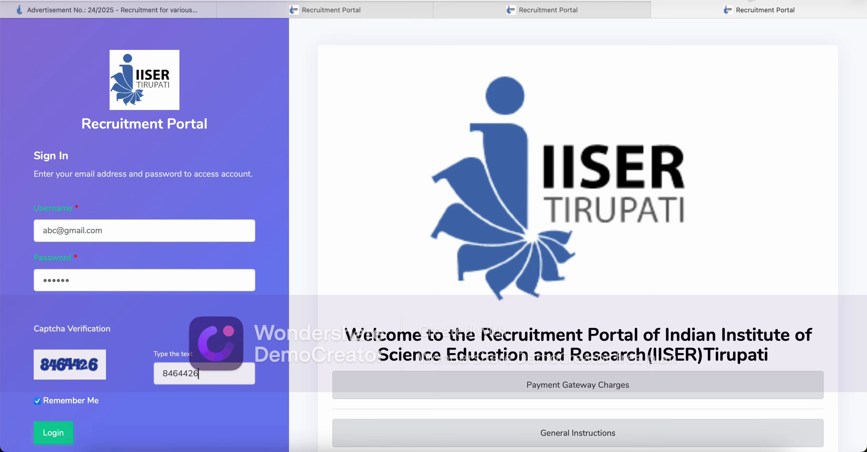
pyautogui.press('Return')
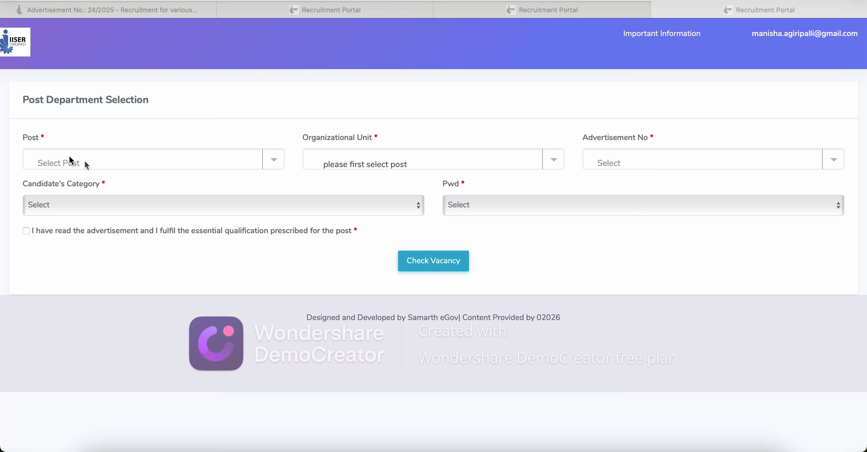
# Step: Choose Superintendent as the post
pyautogui.click(27, 138)
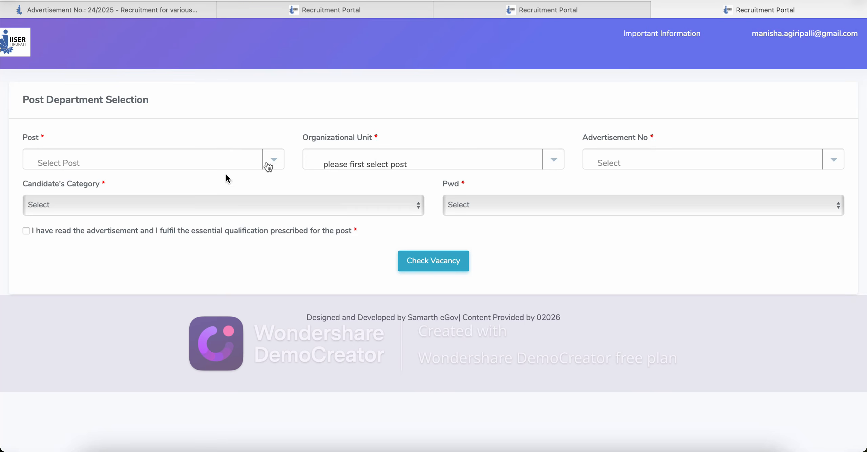
pyautogui.click(272, 164)
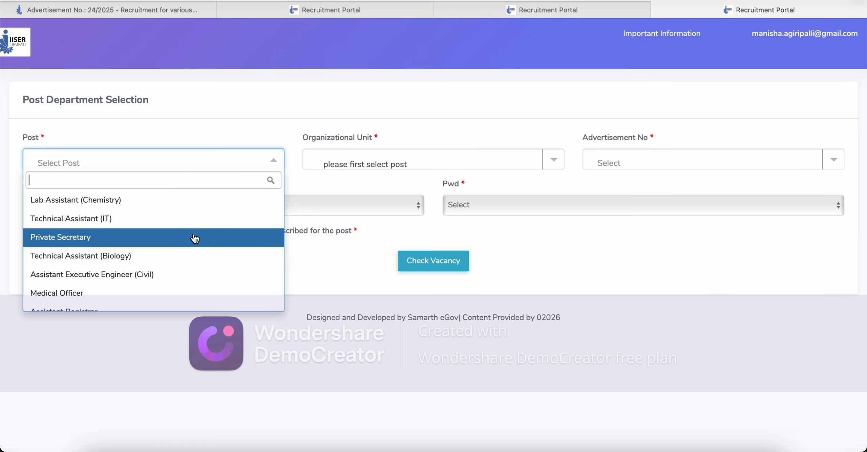
pyautogui.scroll(-3, 195, 238)
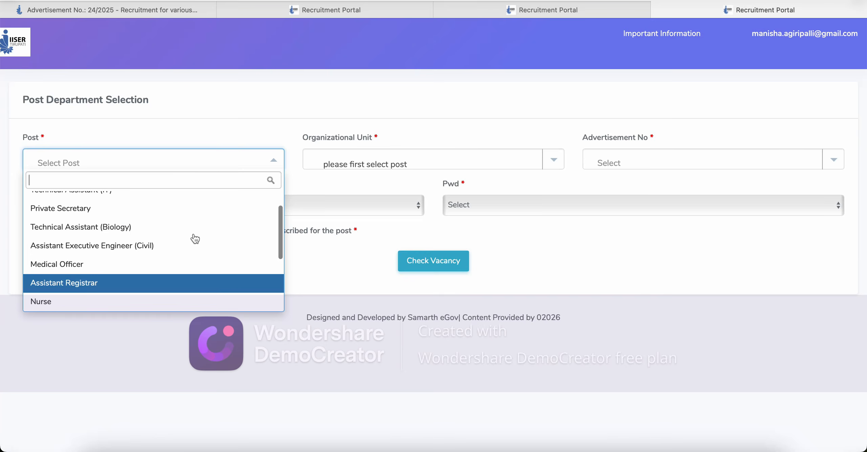
pyautogui.press('Down')
pyautogui.press('Down')
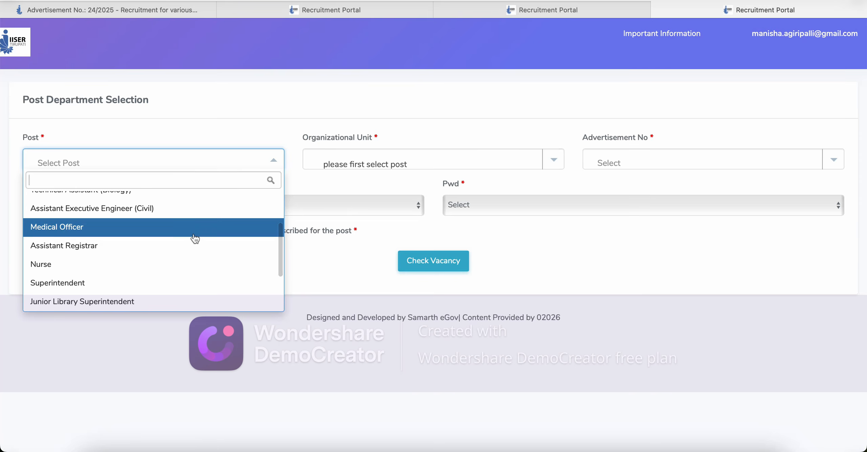
pyautogui.press('Down')
pyautogui.press('Down')
pyautogui.press('Up')
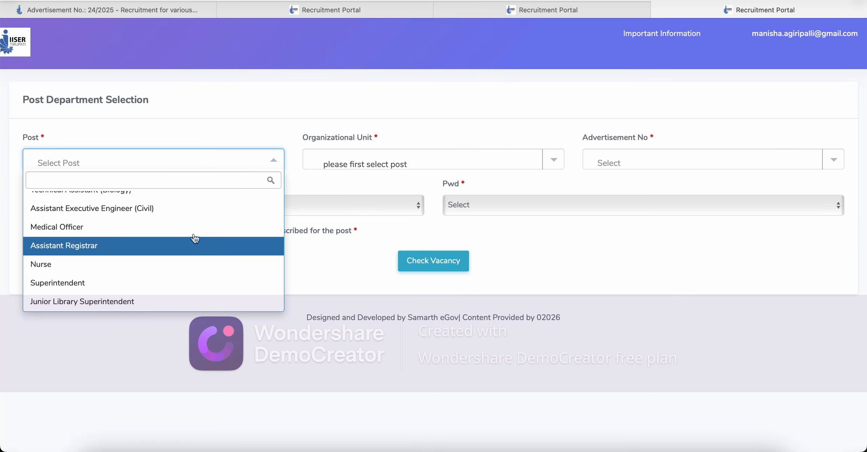
pyautogui.press('Down')
pyautogui.press('Down')
pyautogui.press('Down')
pyautogui.press('Down')
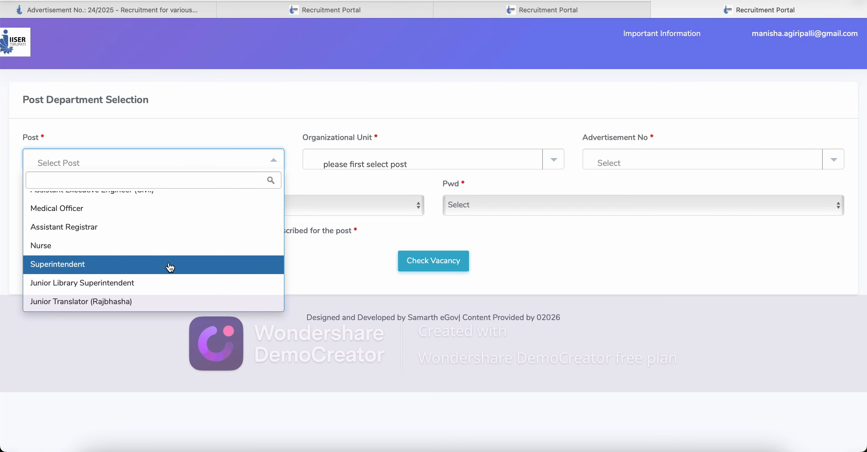
pyautogui.click(170, 268)
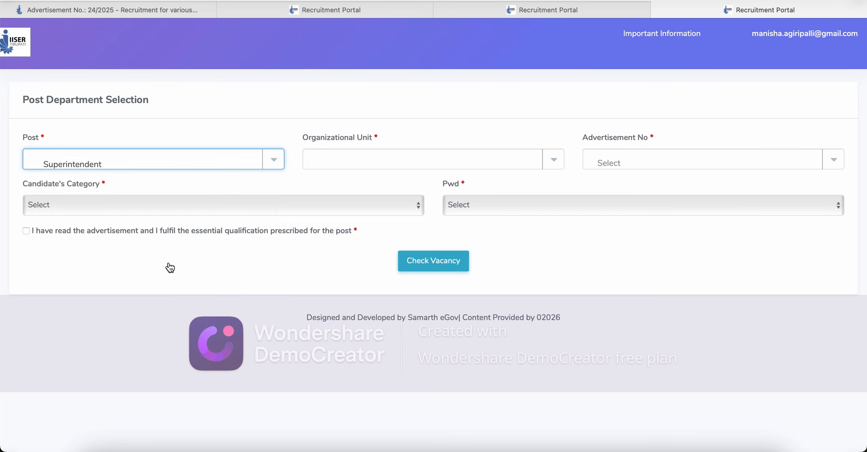
# Step: Set Organizational Unit to Administration and Advertisement No to 24/2025
pyautogui.click(328, 165)
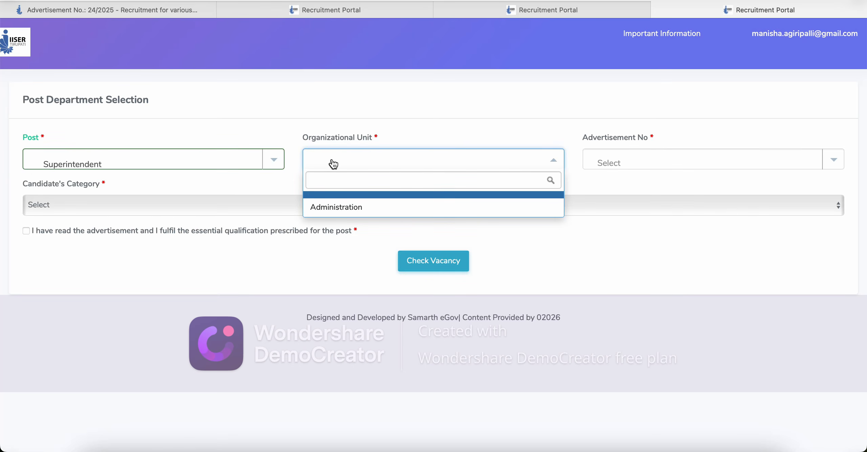
pyautogui.click(338, 210)
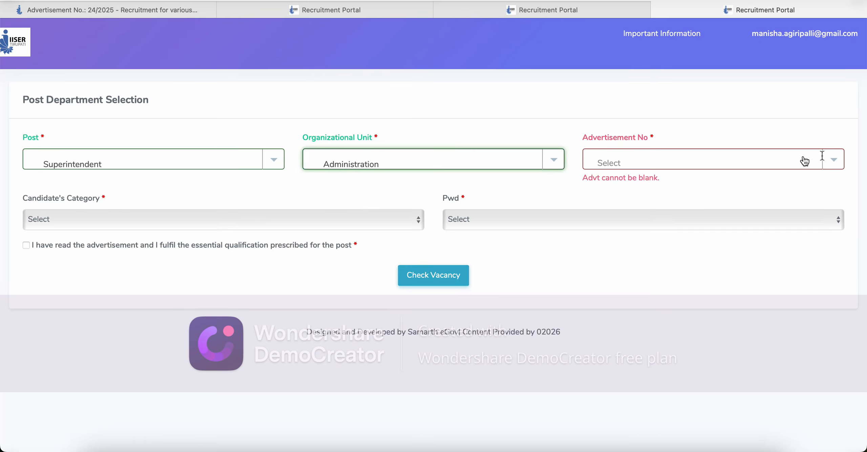
pyautogui.click(832, 163)
pyautogui.click(778, 207)
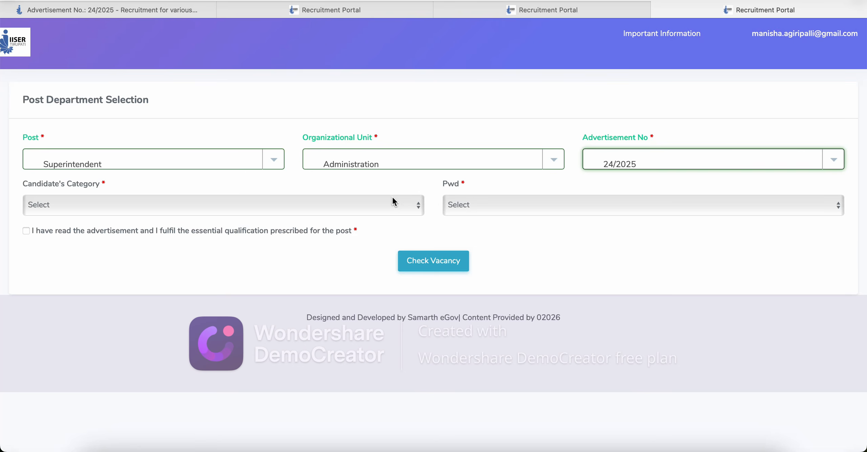
pyautogui.click(393, 209)
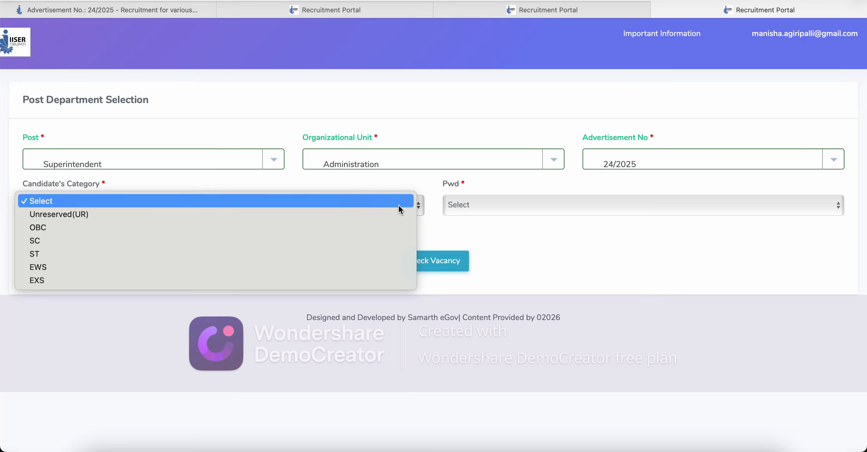
# Step: Select OBC category and Pwd Not Applicable, tick the declaration, and check vacancies
pyautogui.click(312, 229)
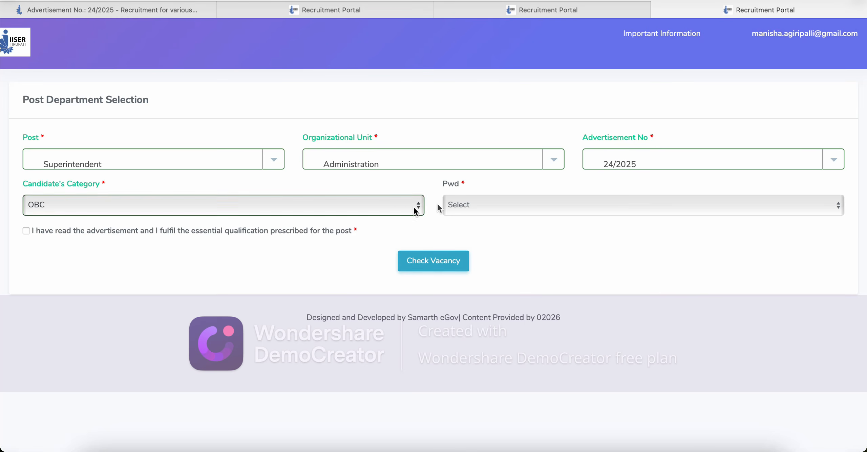
pyautogui.click(470, 204)
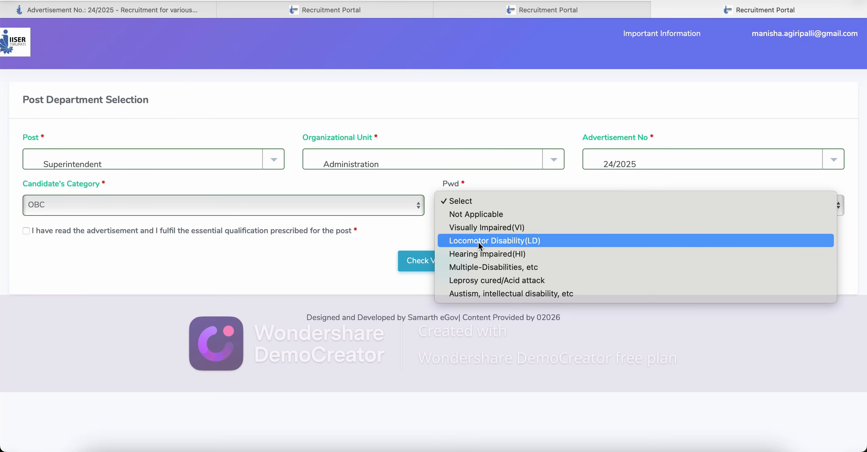
pyautogui.click(481, 213)
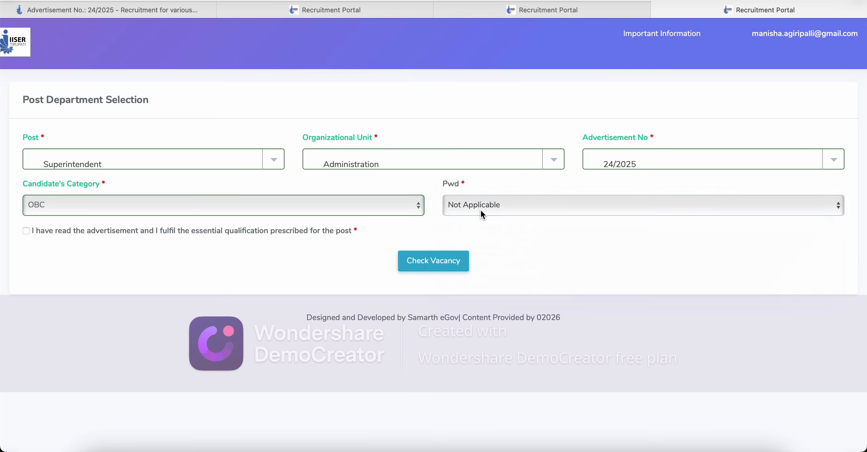
pyautogui.click(27, 231)
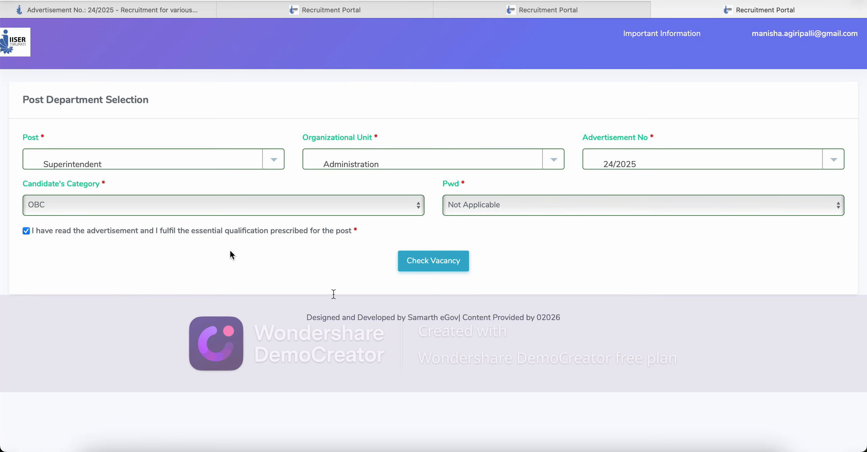
pyautogui.click(444, 267)
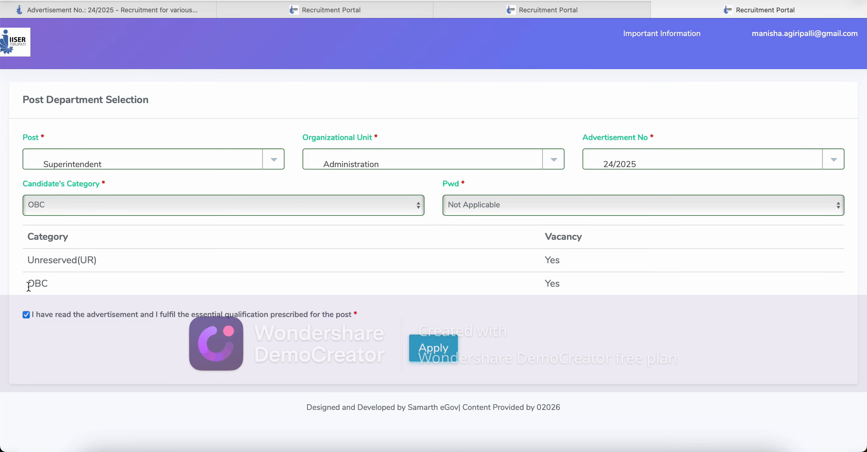
pyautogui.moveTo(27, 286); pyautogui.dragTo(58, 287)
# Step: Start the application, choosing Ms. as salutation and entering the first name
pyautogui.click(435, 344)
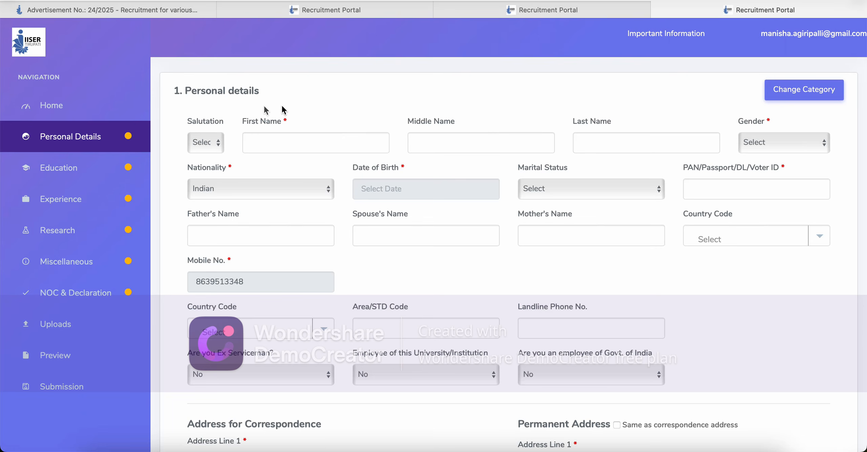
pyautogui.click(216, 145)
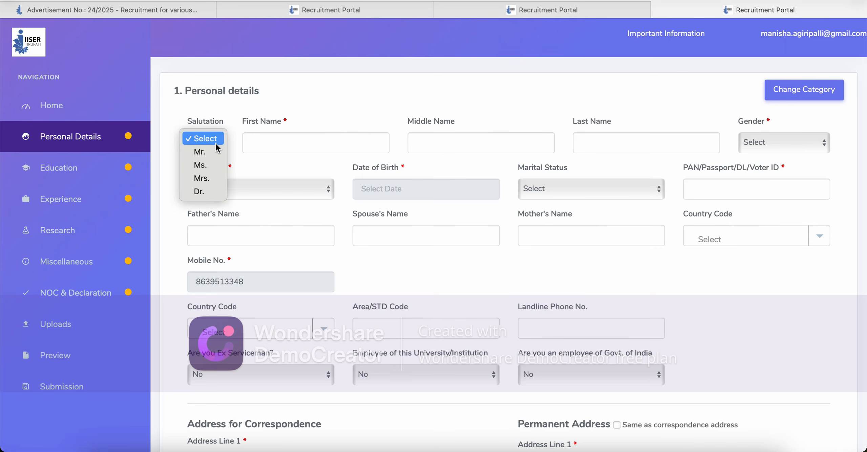
pyautogui.click(210, 166)
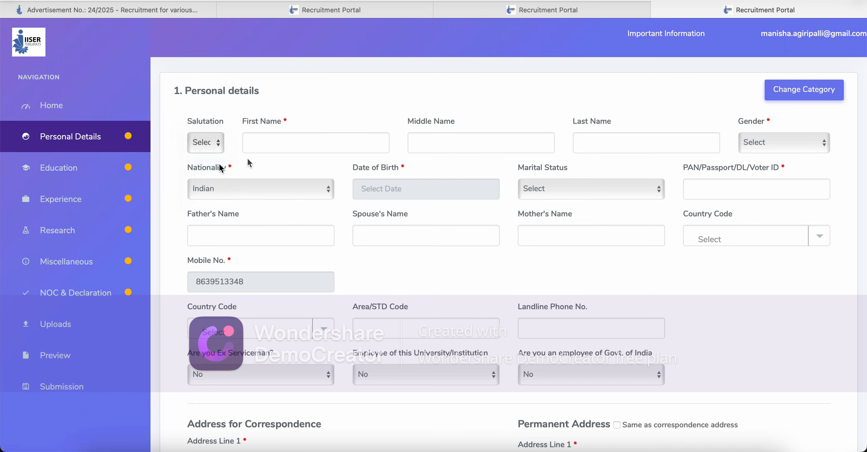
pyautogui.click(267, 148)
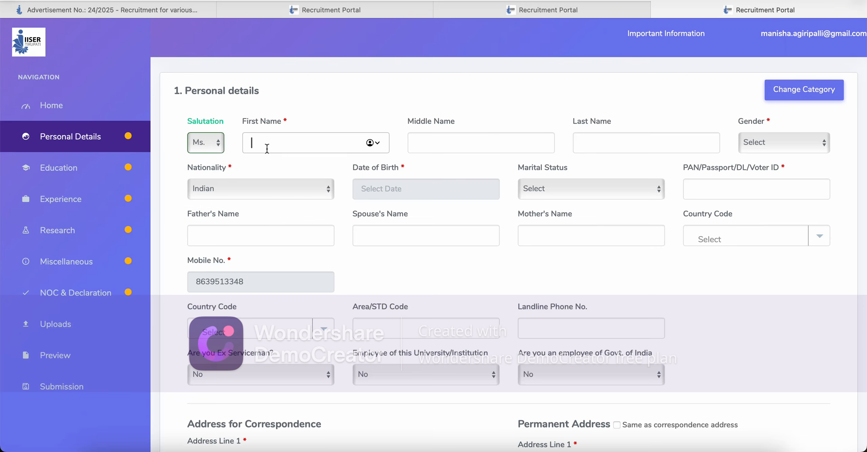
pyautogui.write('akjhdfjka')
pyautogui.click(284, 121)
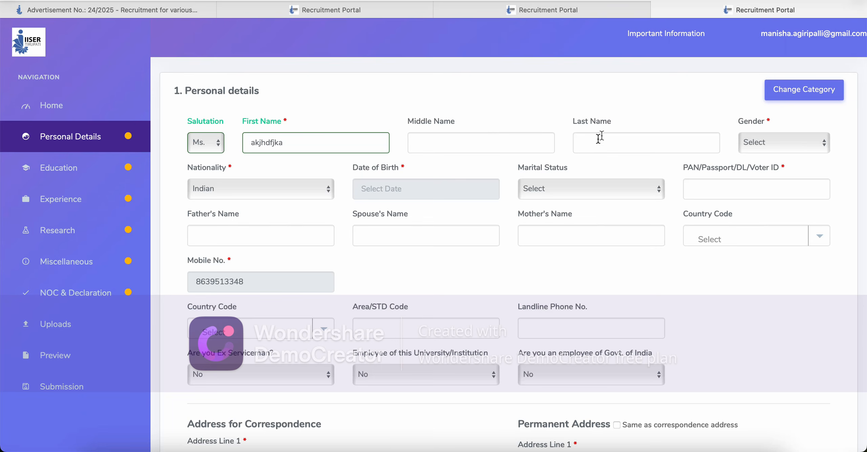
pyautogui.click(776, 143)
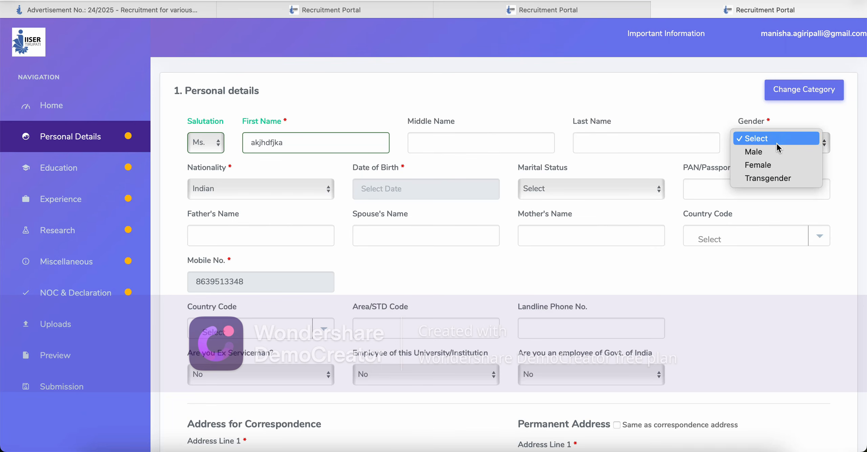
pyautogui.click(775, 165)
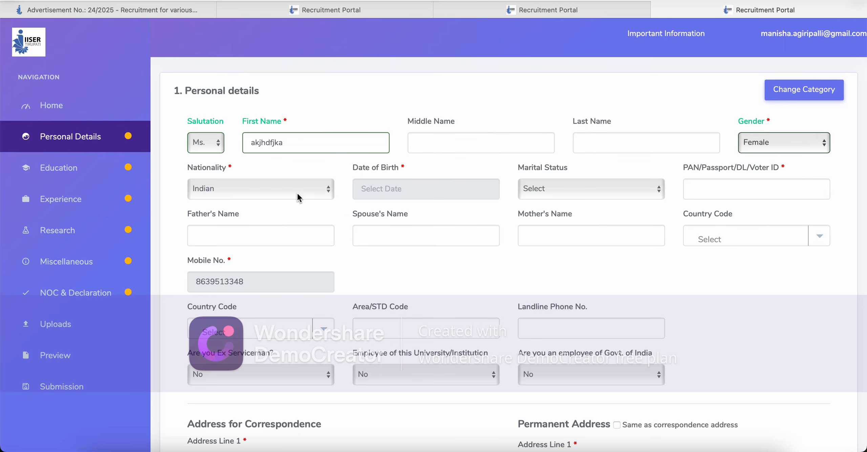
pyautogui.click(436, 191)
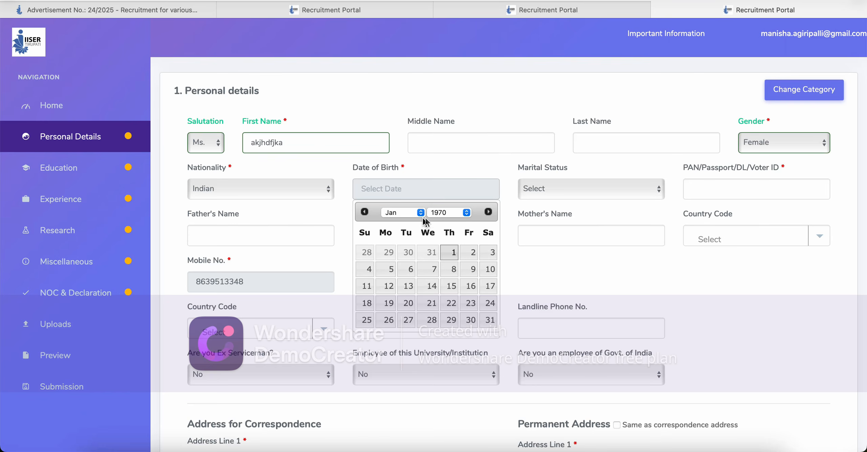
pyautogui.click(450, 213)
pyautogui.moveTo(441, 440)
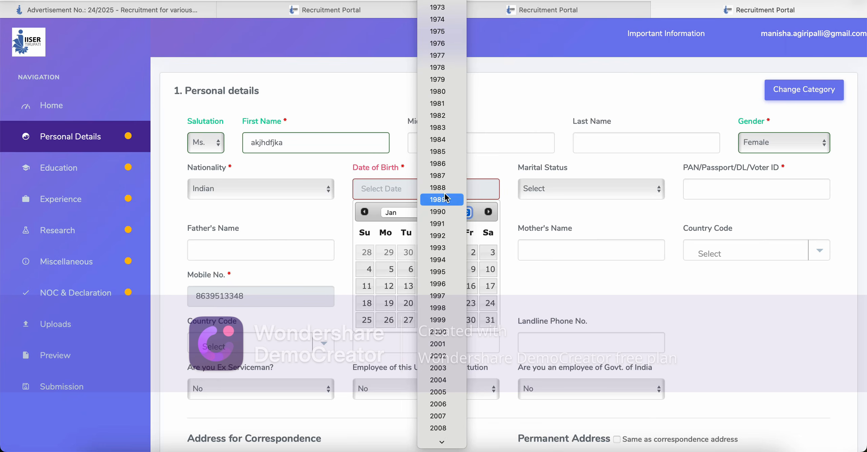
pyautogui.click(441, 284)
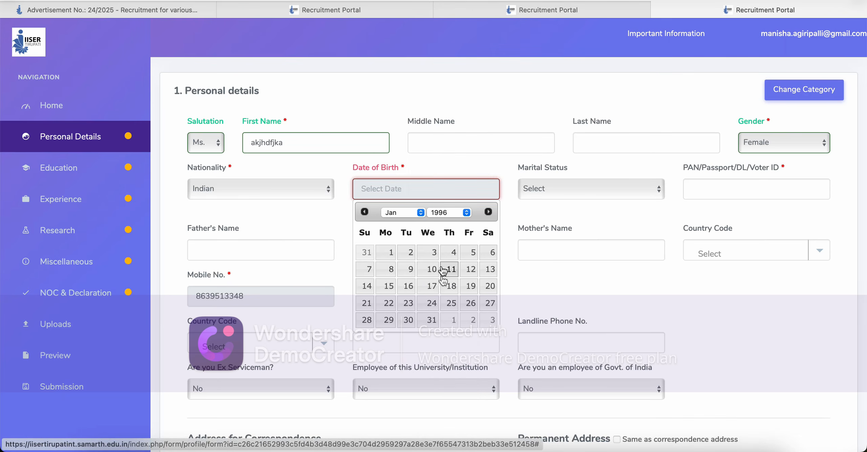
pyautogui.click(431, 269)
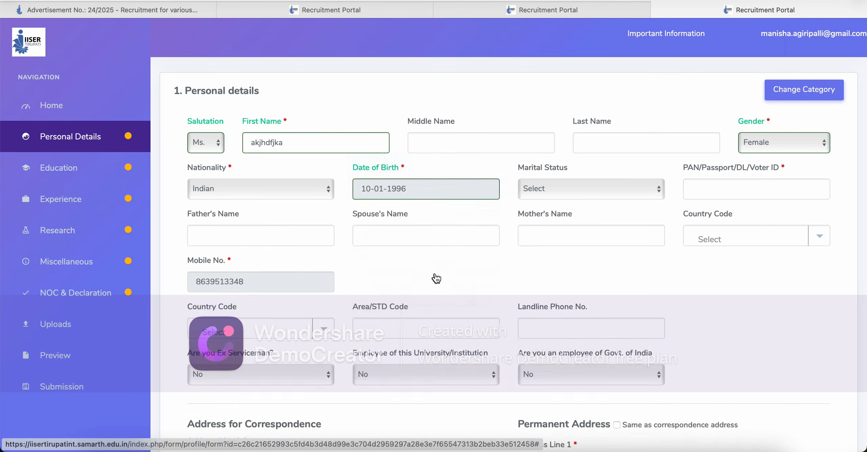
# Step: Set marital status to Married
pyautogui.click(619, 193)
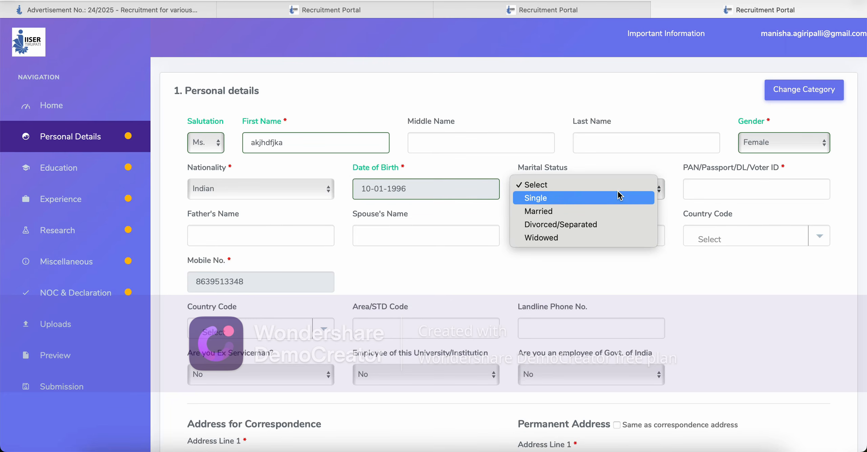
pyautogui.click(619, 197)
pyautogui.click(649, 191)
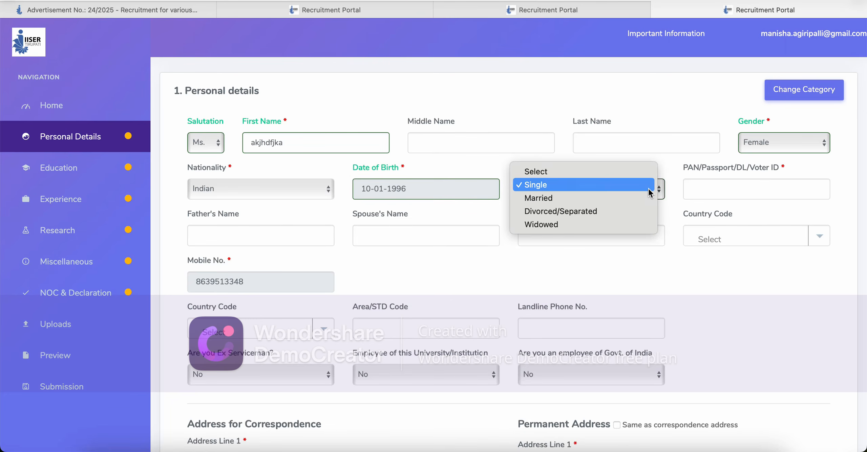
pyautogui.click(644, 200)
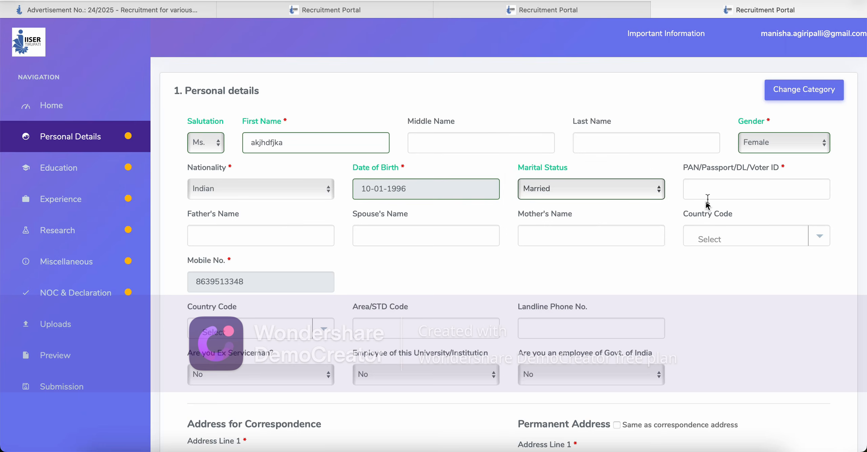
# Step: Enter the PAN/Passport/DL/Voter ID number in capital letters
pyautogui.click(713, 190)
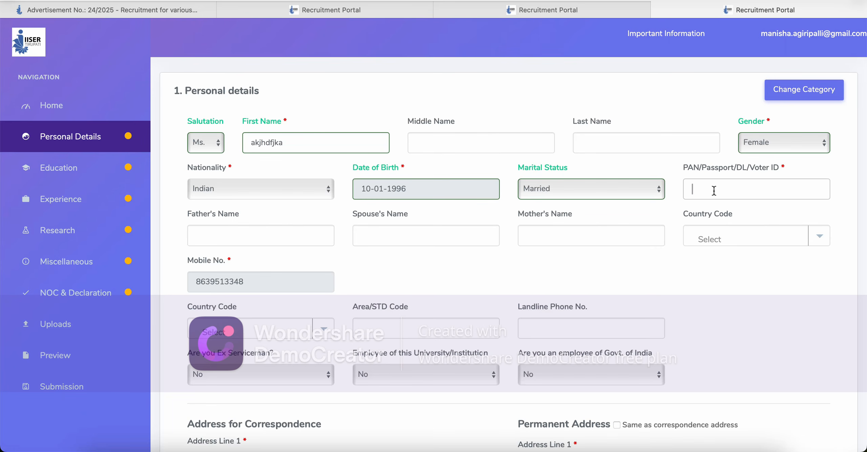
pyautogui.press('BackSpace')
pyautogui.press('capslock')
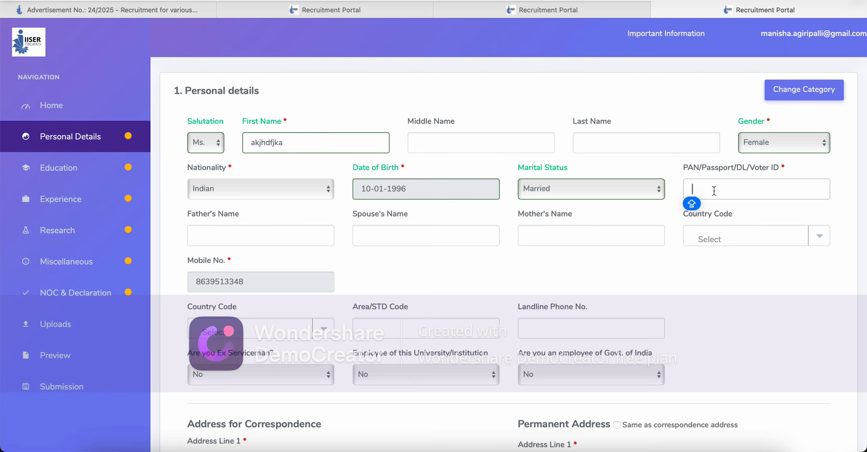
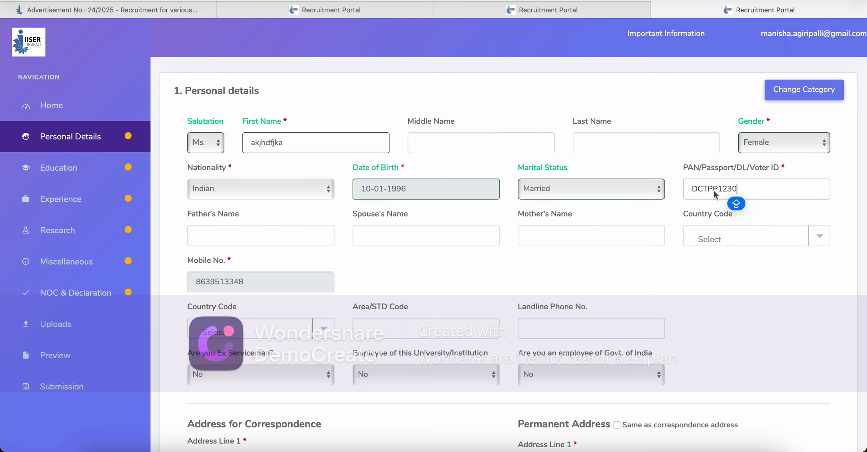
pyautogui.click(690, 289)
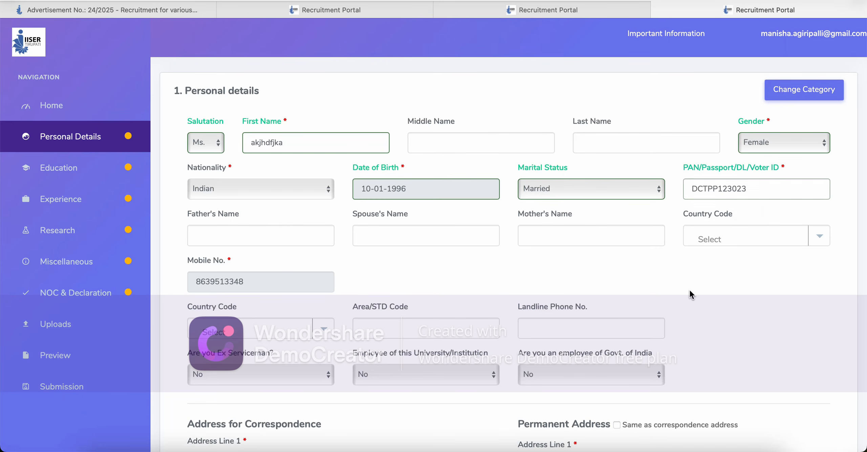
# Step: Enter the father's, mother's and spouse's names
pyautogui.click(280, 237)
pyautogui.click(379, 239)
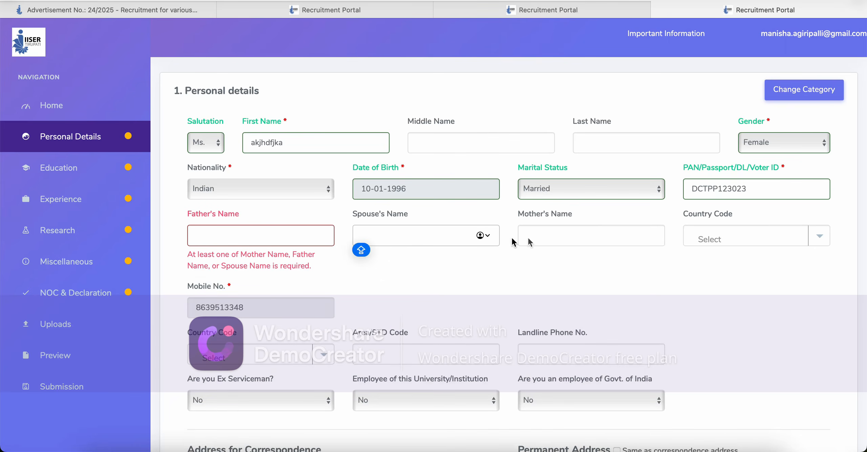
pyautogui.click(559, 235)
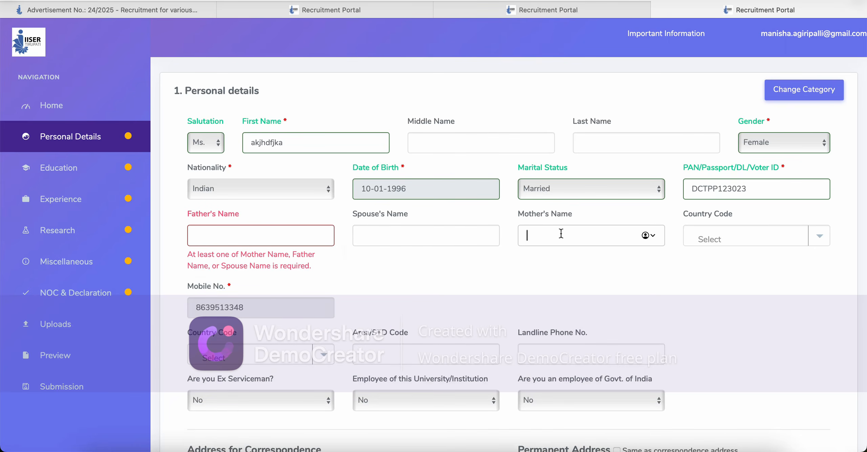
pyautogui.click(295, 237)
pyautogui.write('ASDK')
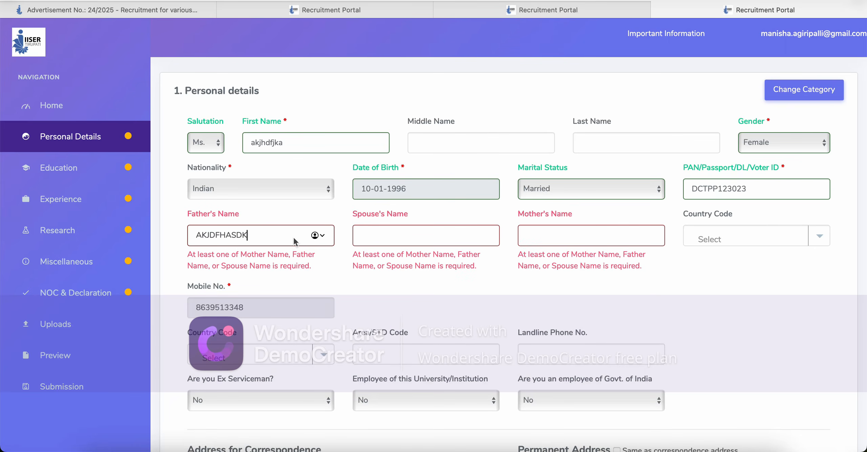
pyautogui.click(484, 287)
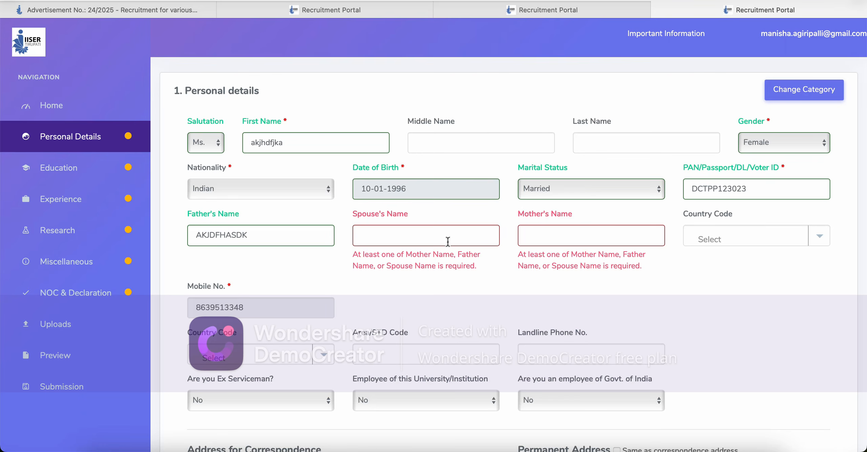
pyautogui.click(552, 235)
pyautogui.write('KJAEHFJAK')
pyautogui.click(479, 274)
pyautogui.click(446, 240)
pyautogui.write('KWEJSF')
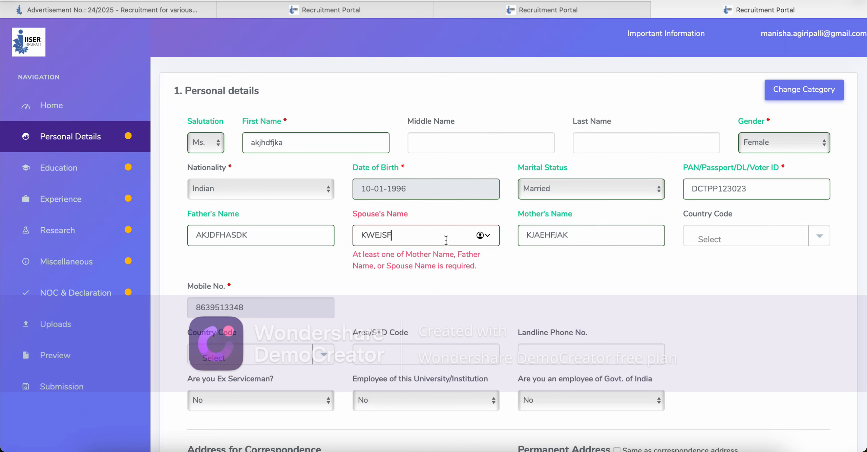
pyautogui.click(598, 287)
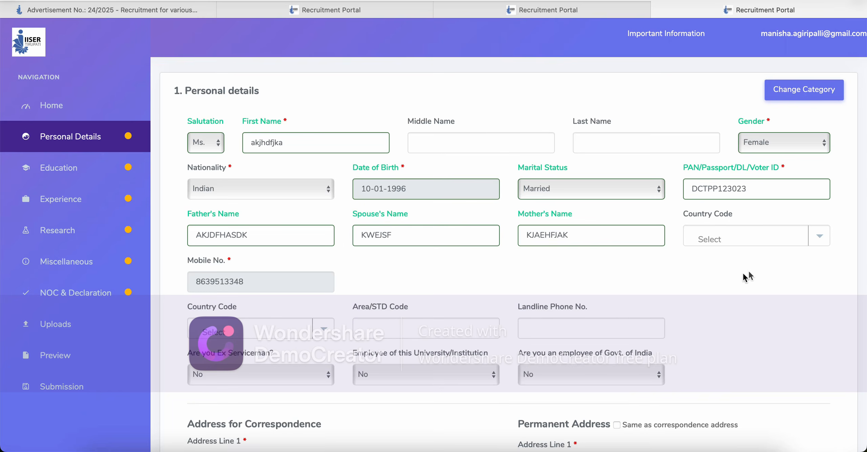
# Step: Set the mobile country code to India (91), leaving the mobile number unchanged
pyautogui.click(821, 237)
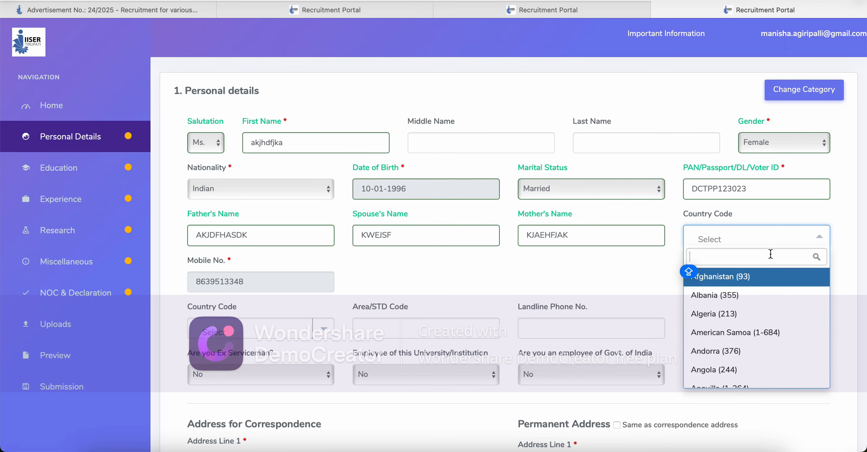
pyautogui.write('91')
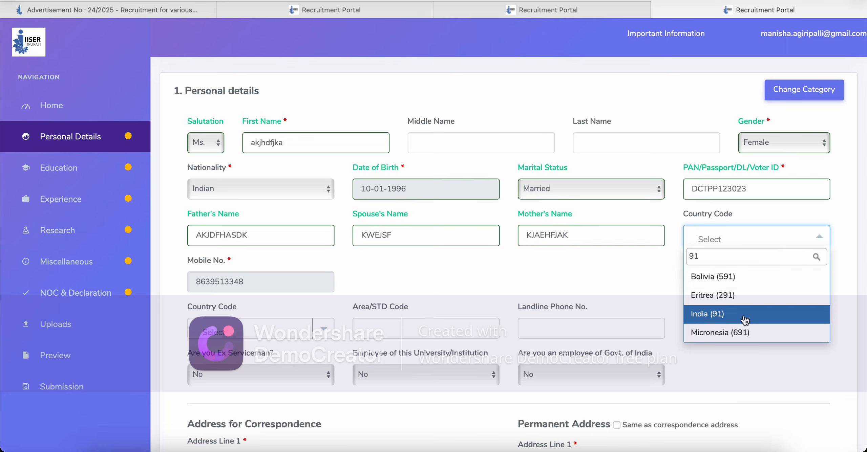
pyautogui.click(744, 319)
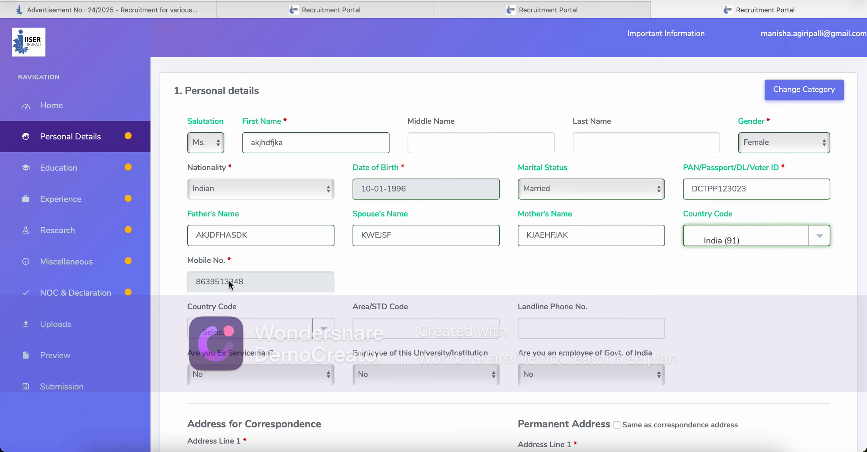
pyautogui.click(218, 282)
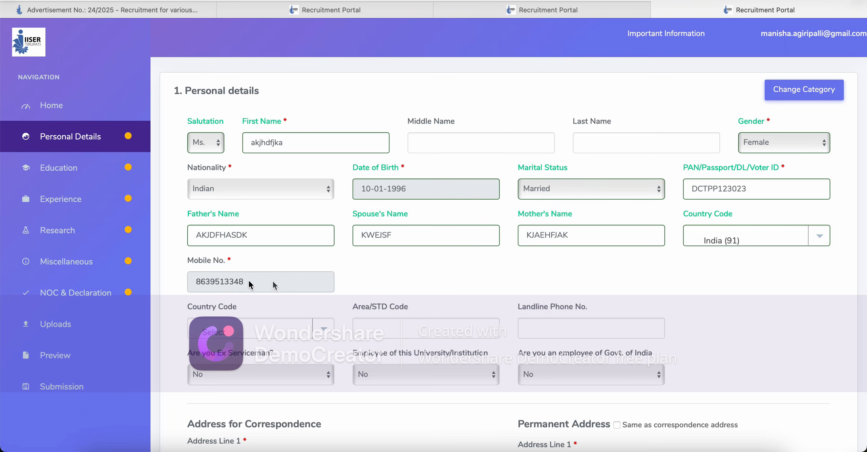
pyautogui.doubleClick(220, 288)
pyautogui.click(365, 273)
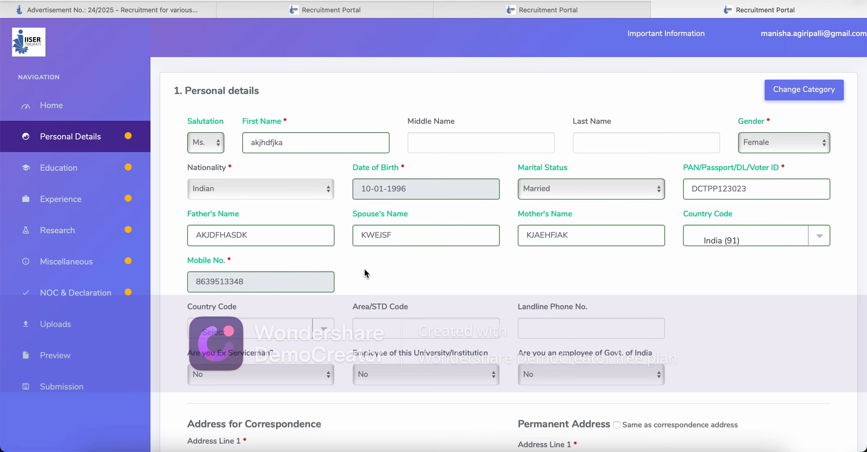
# Step: Fill in correspondence Address Lines 1 and 2
pyautogui.scroll(-10, 365, 273)
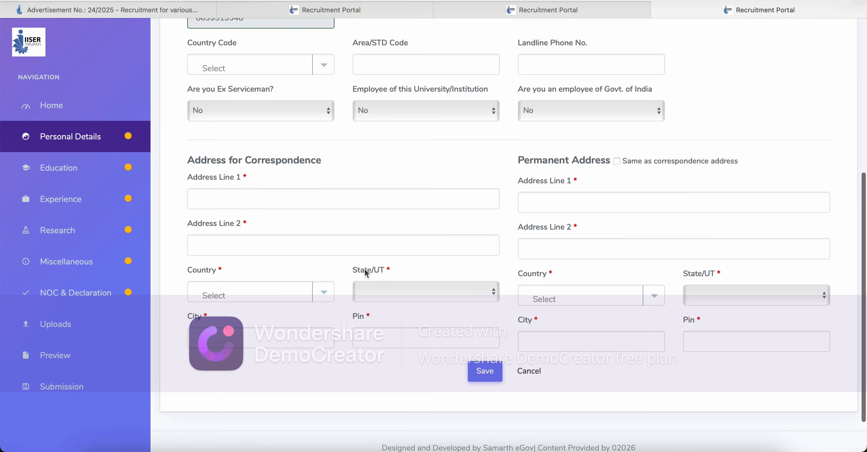
pyautogui.click(327, 68)
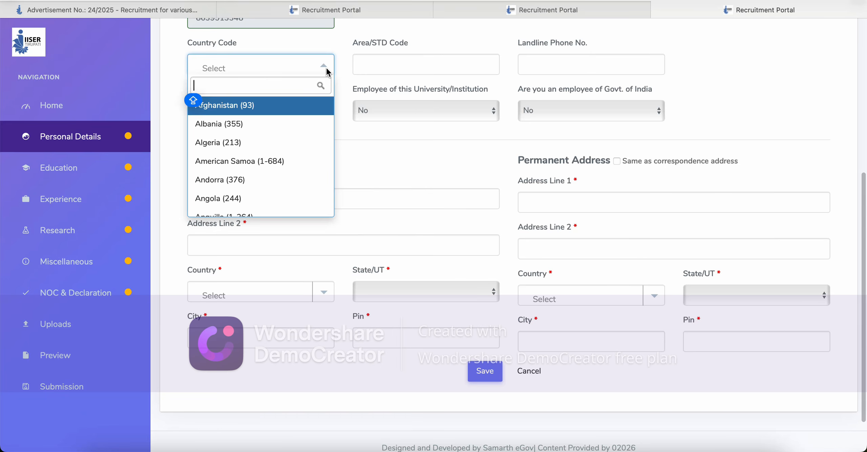
pyautogui.click(772, 58)
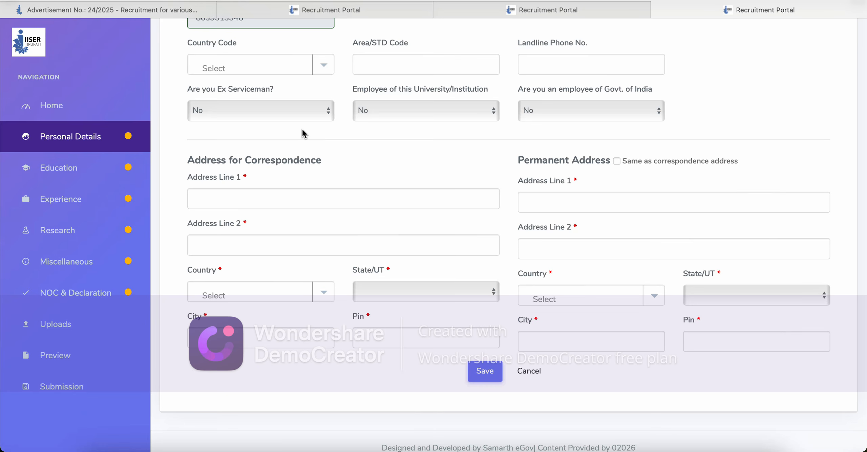
pyautogui.click(253, 202)
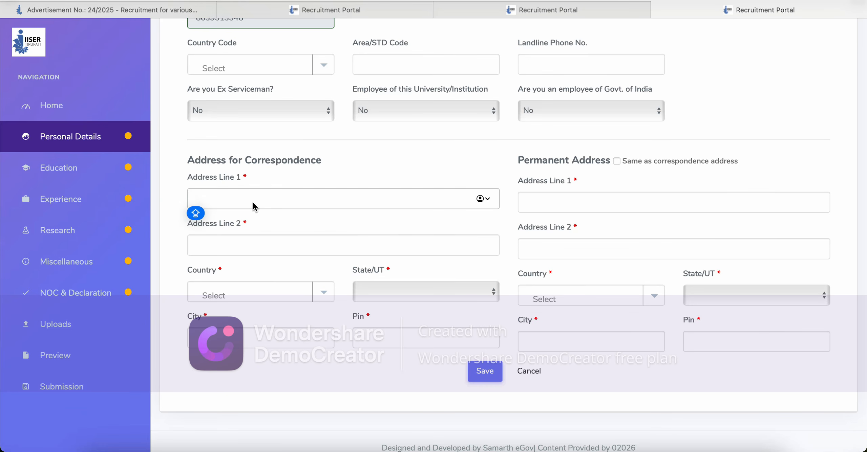
pyautogui.write('KJAJFKJADHFJKSA')
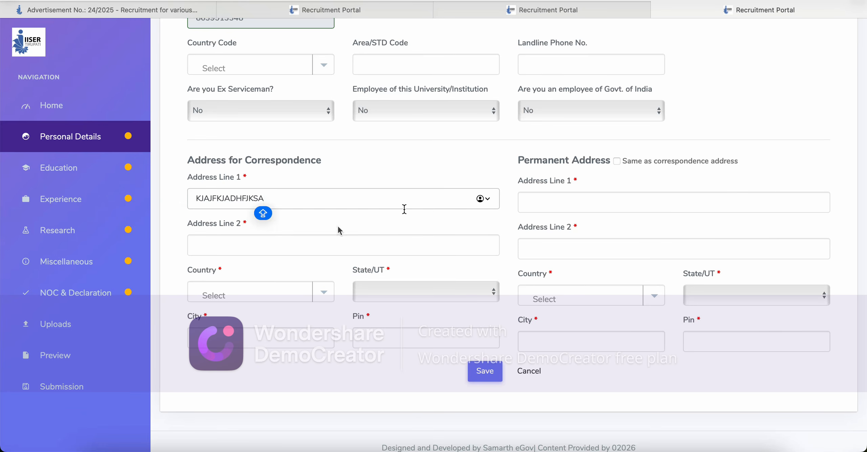
pyautogui.click(267, 246)
pyautogui.write('KJDHFKAJHF')
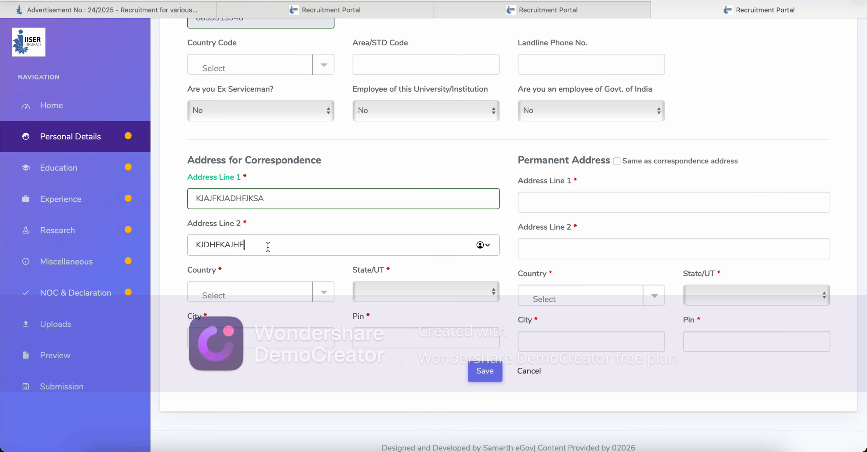
pyautogui.click(581, 200)
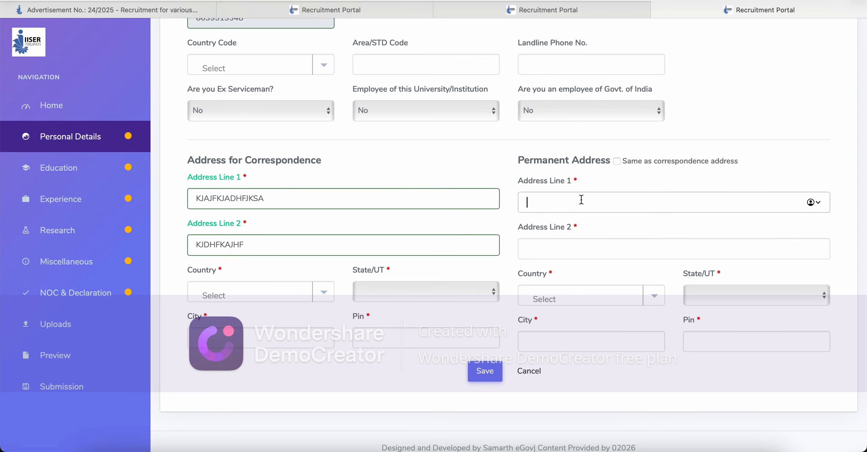
# Step: Set the correspondence country to India and state to Andhra Pradesh
pyautogui.click(323, 294)
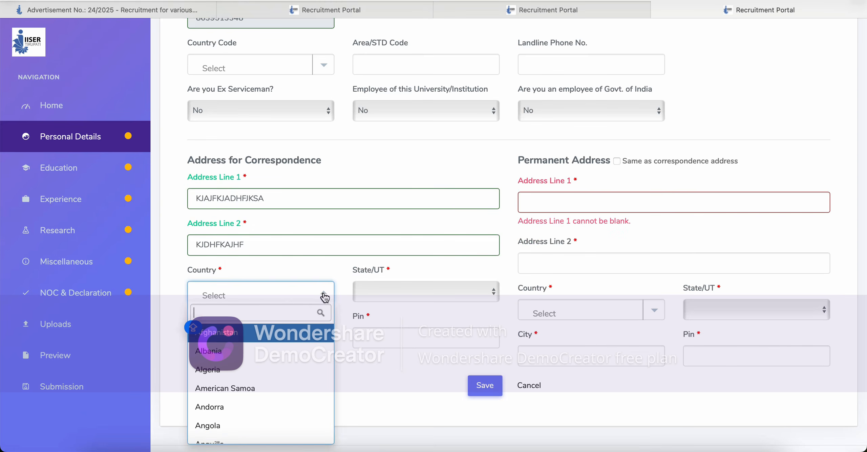
pyautogui.write('INDI')
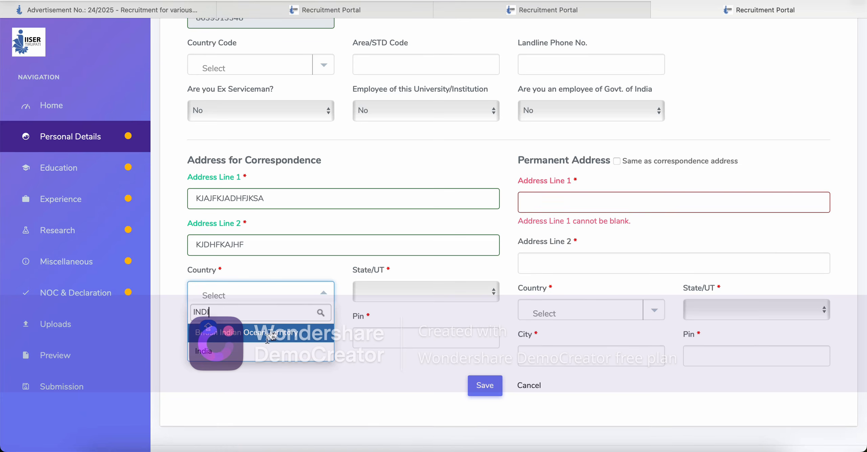
pyautogui.click(268, 351)
pyautogui.click(425, 298)
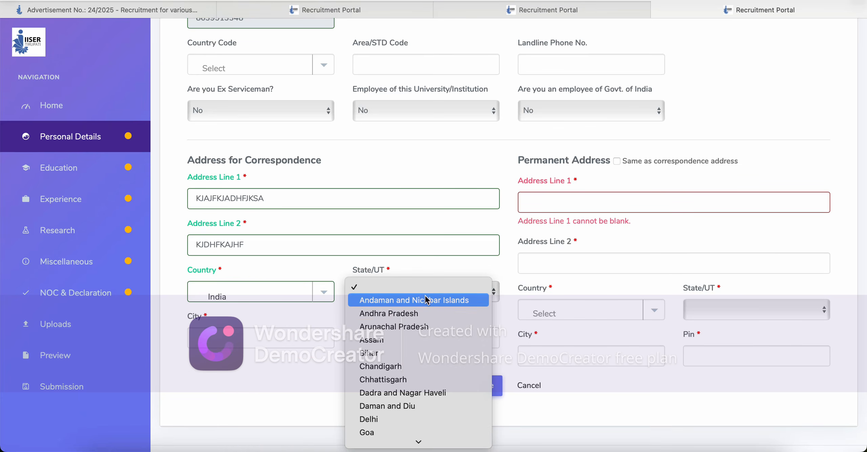
pyautogui.click(418, 315)
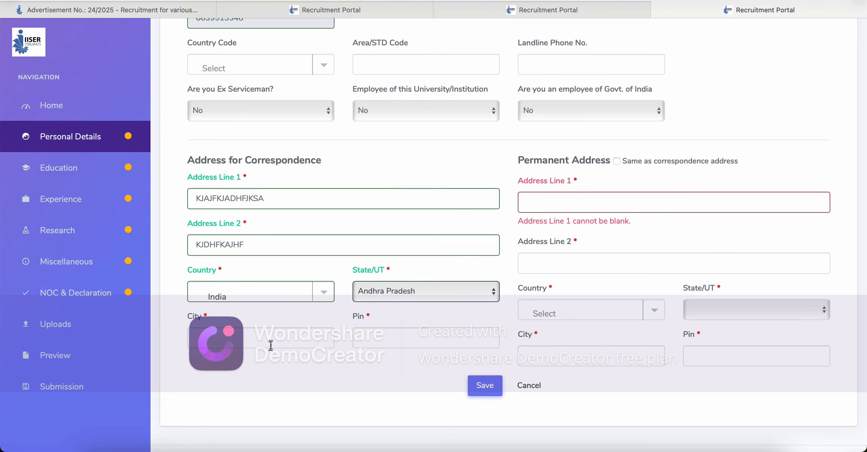
# Step: Enter the correspondence city and pin code in capital letters
pyautogui.click(282, 336)
pyautogui.press('capslock')
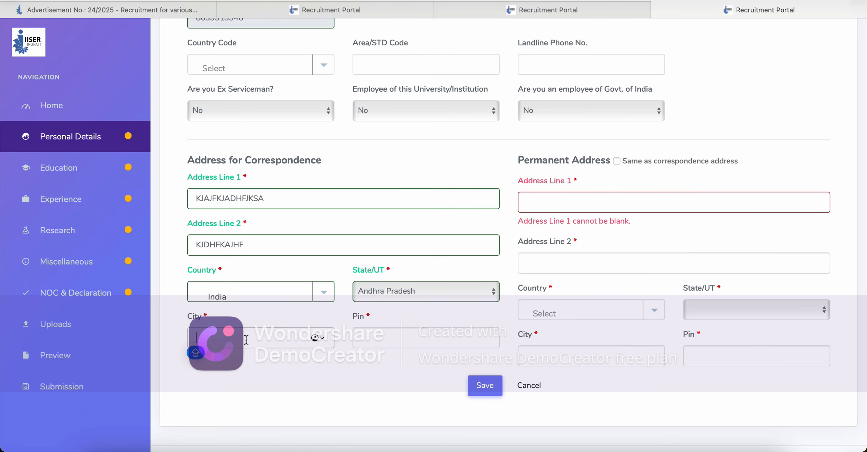
pyautogui.write('VIJA')
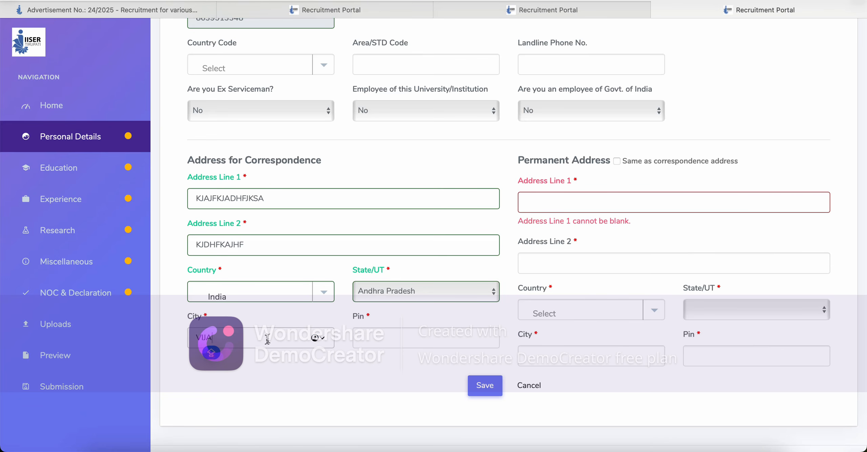
pyautogui.write('YAWADA')
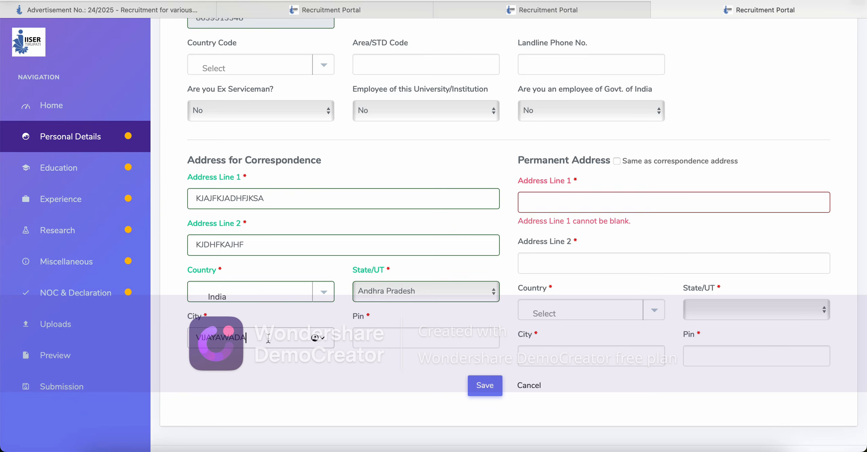
pyautogui.click(409, 334)
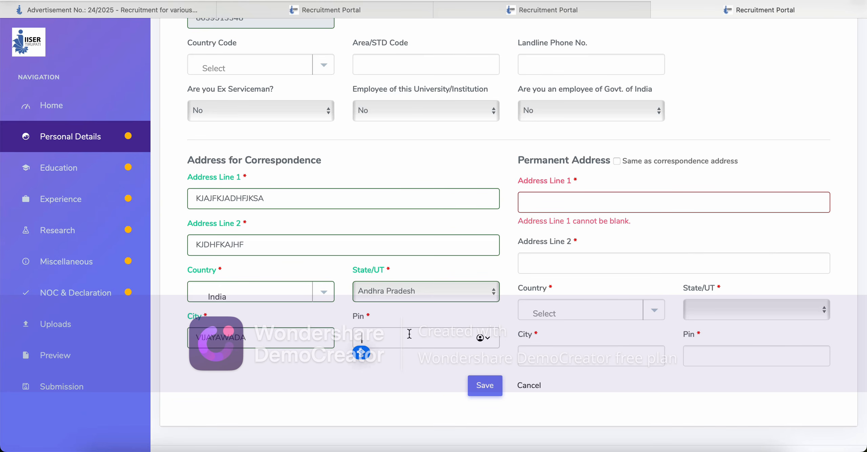
pyautogui.write('520007')
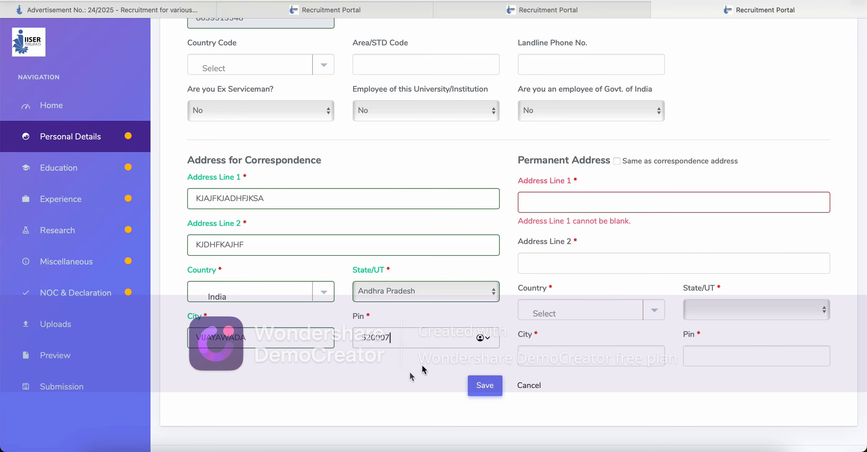
pyautogui.click(392, 381)
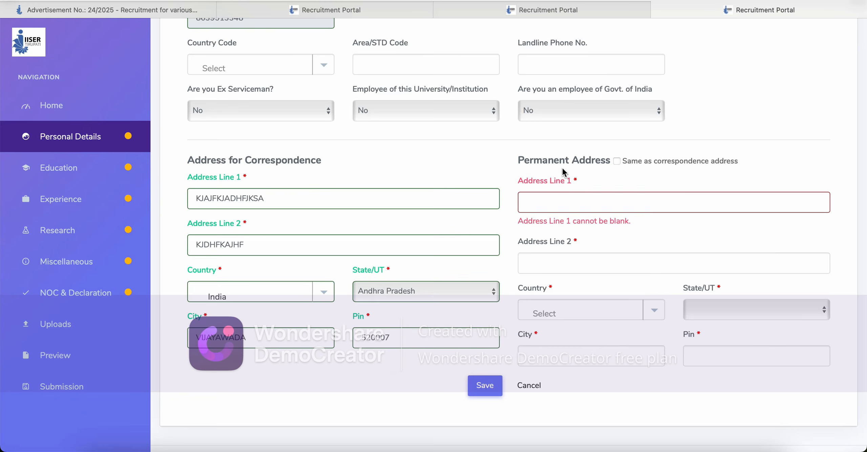
# Step: Set the permanent address to match the correspondence address, save, and scroll to Next Section
pyautogui.click(617, 162)
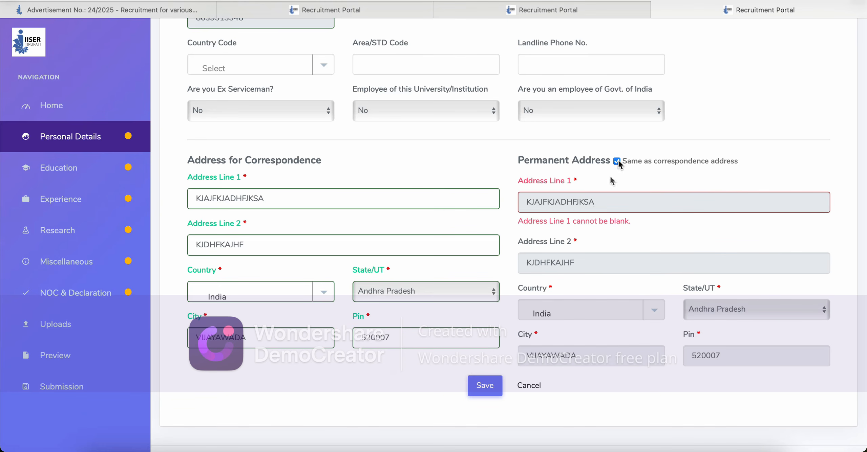
pyautogui.click(485, 386)
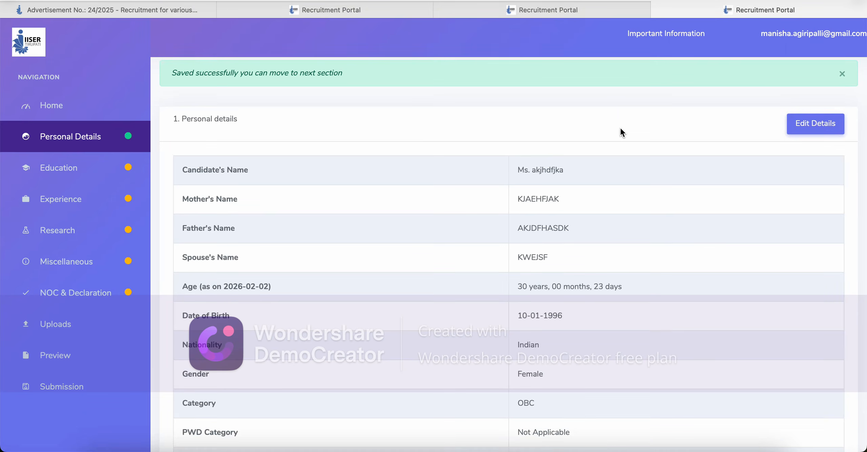
pyautogui.scroll(-10, 620, 128)
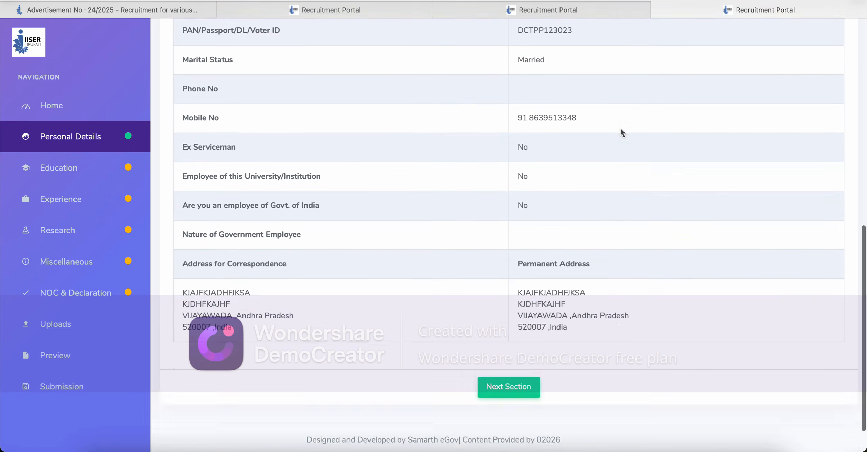
pyautogui.scroll(-2, 619, 127)
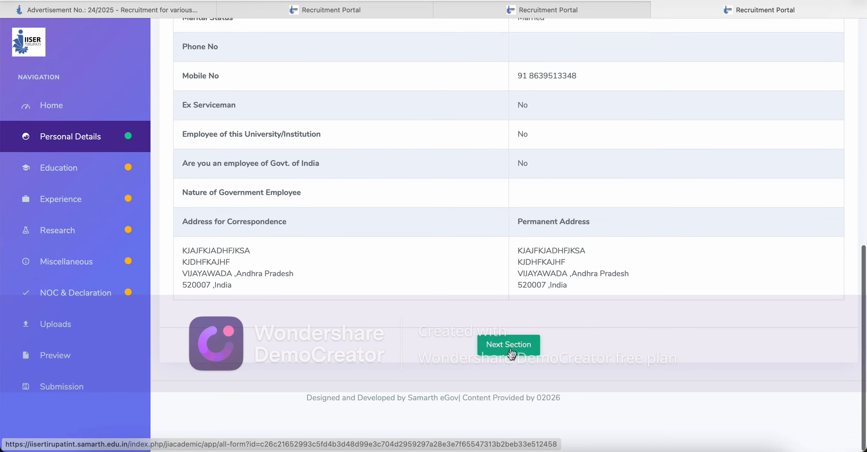
# Step: On the Education page, give the 10th row year 2012, subject All Subjects, Percentage 96
pyautogui.click(511, 352)
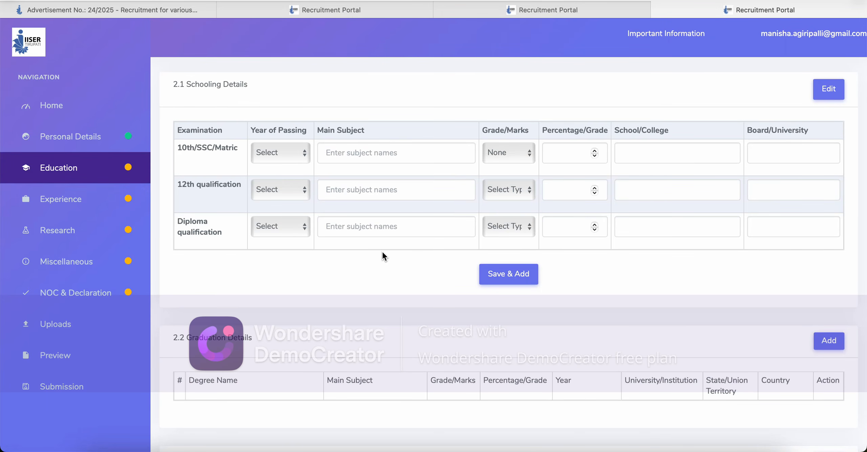
pyautogui.click(307, 158)
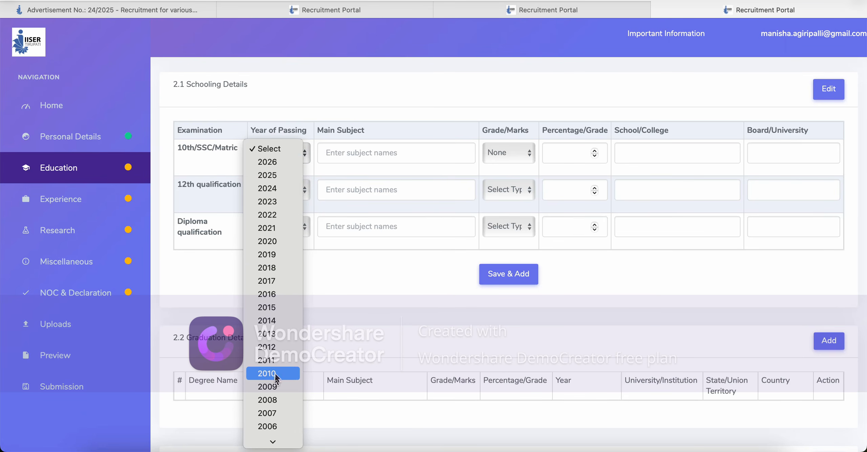
pyautogui.click(270, 347)
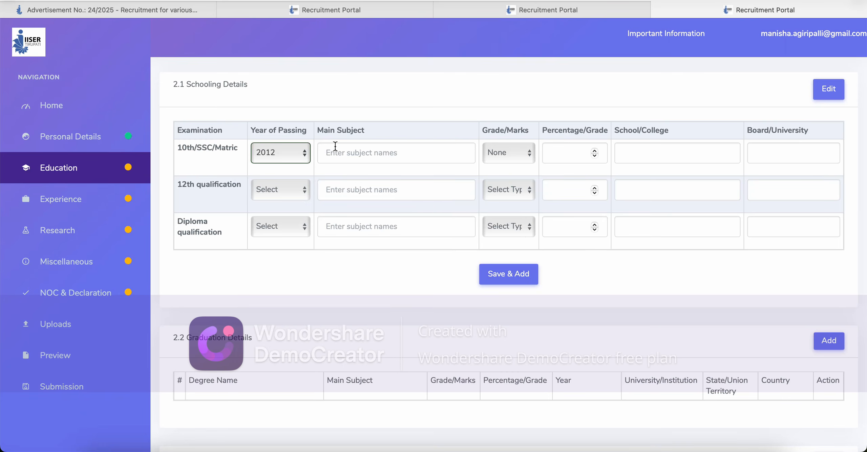
pyautogui.click(381, 158)
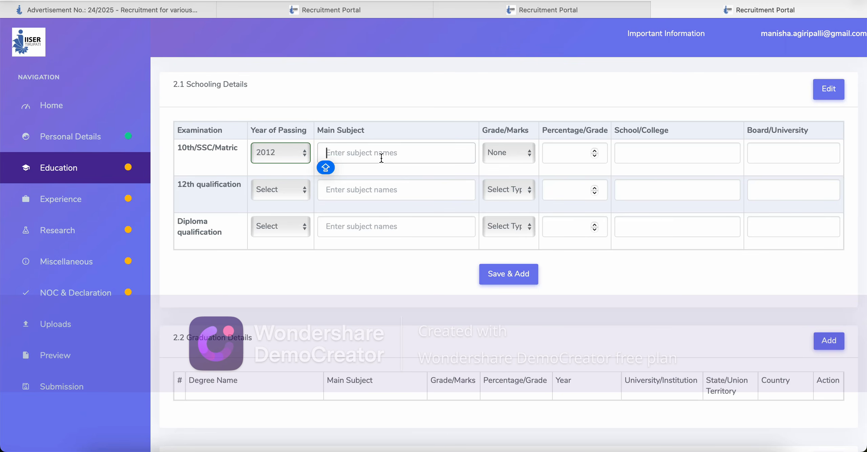
pyautogui.write('A')
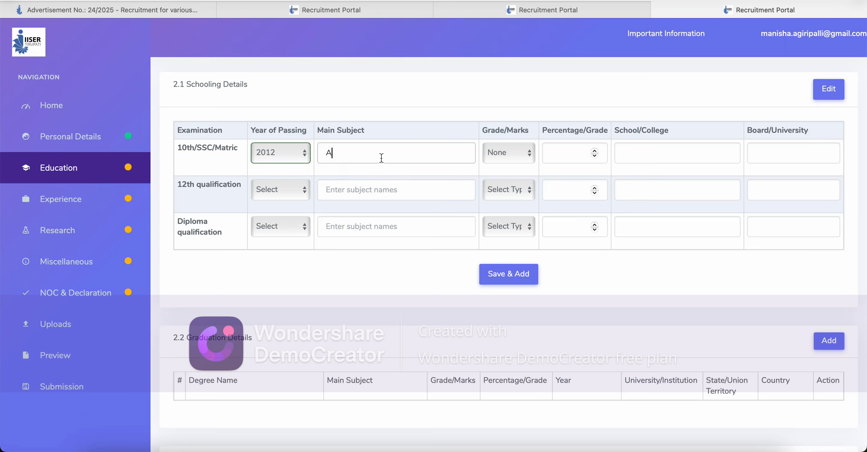
pyautogui.write('ll Subjects')
pyautogui.click(521, 153)
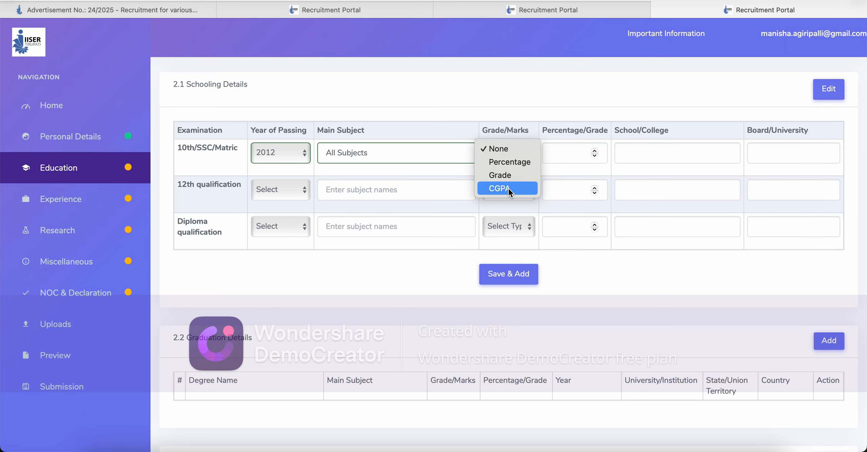
pyautogui.click(516, 162)
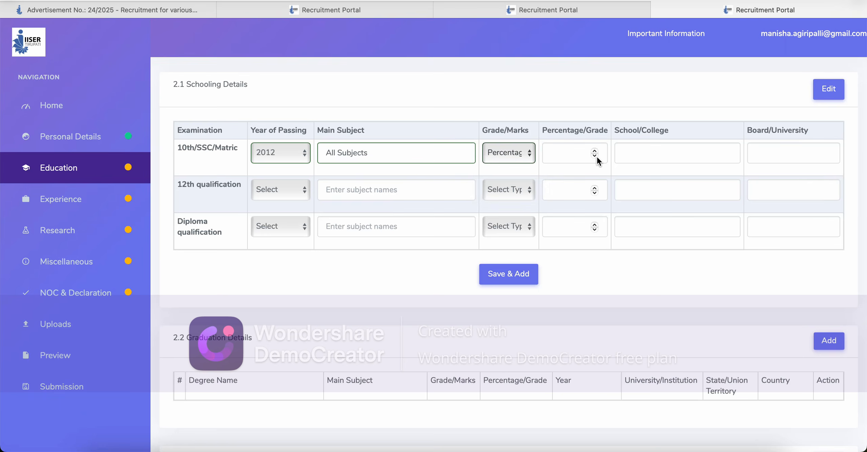
pyautogui.click(582, 153)
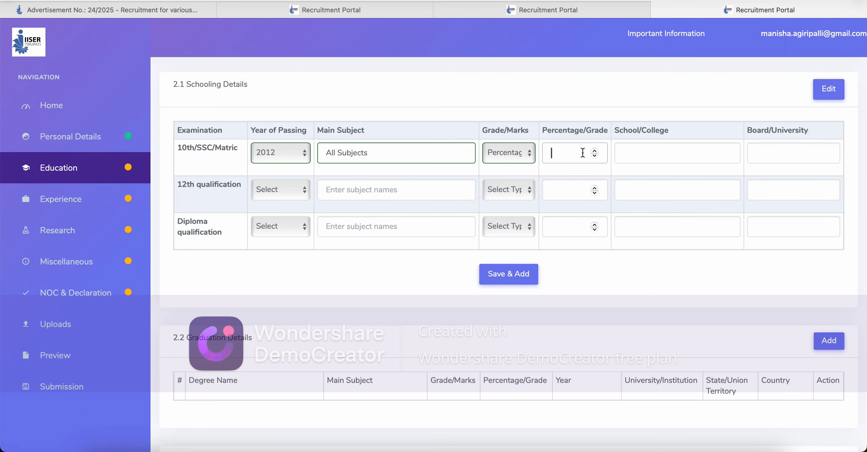
pyautogui.write('96')
# Step: Enter ZPHS School as the 10th-row school and State as its board
pyautogui.click(640, 156)
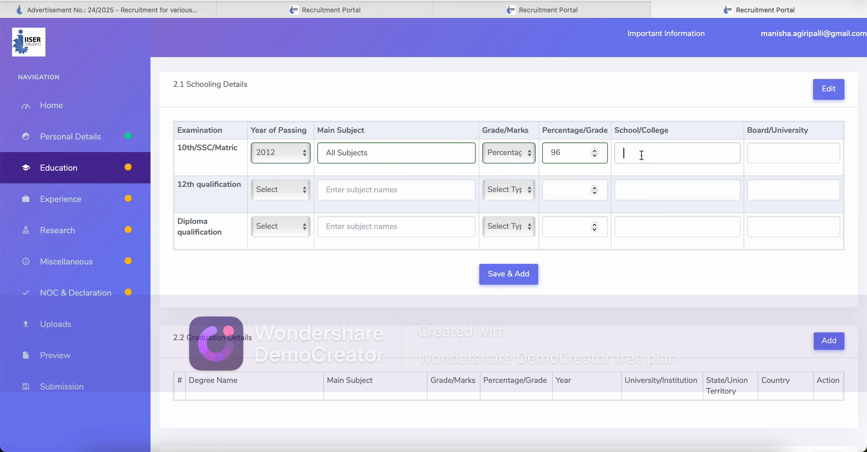
pyautogui.write('skajfnak')
pyautogui.click(795, 150)
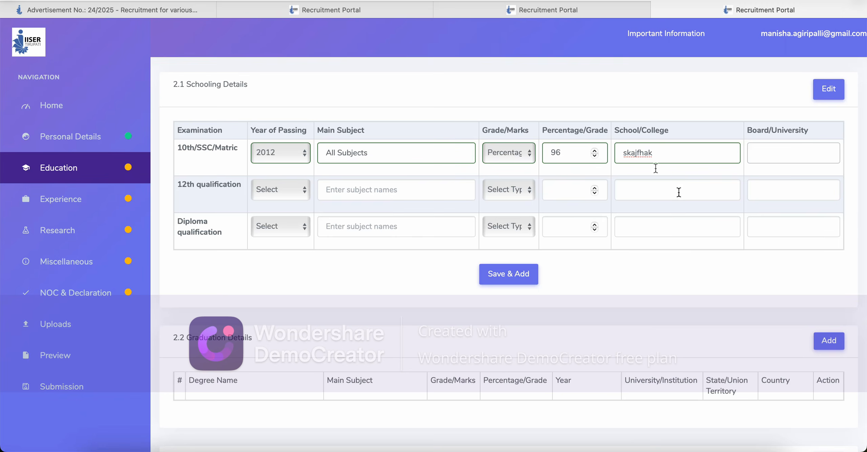
pyautogui.click(667, 156)
pyautogui.click(780, 145)
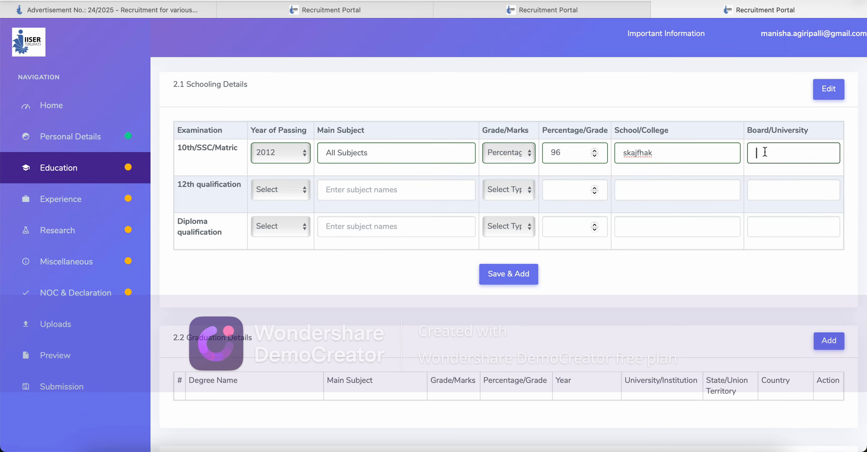
pyautogui.write('State')
pyautogui.moveTo(656, 153); pyautogui.dragTo(616, 155)
pyautogui.press('BackSpace')
pyautogui.write('Z')
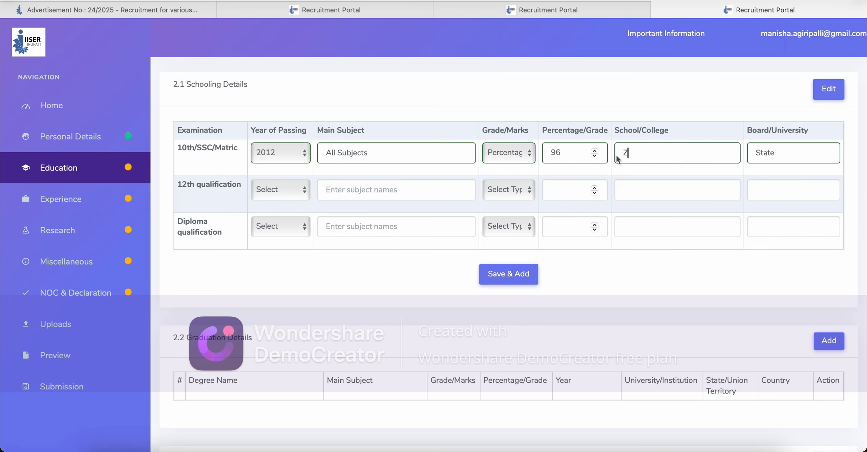
pyautogui.write('PHS School')
pyautogui.click(786, 150)
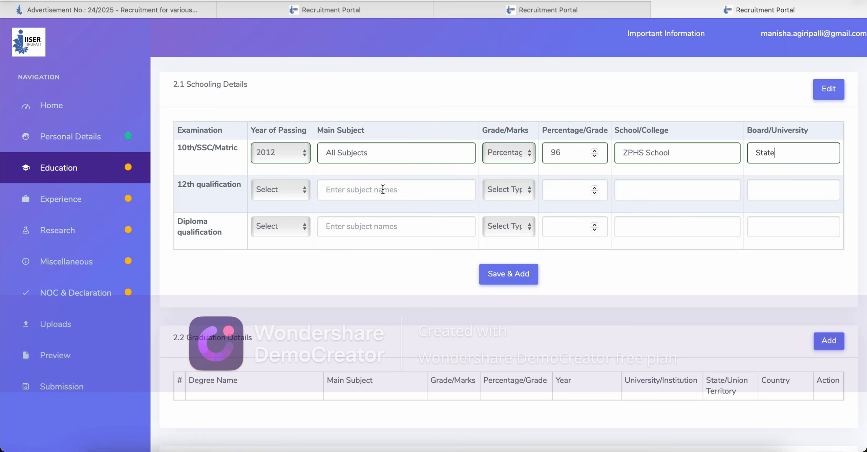
# Step: Give the 12th row year 2014, subject Mac, and Percentage 90
pyautogui.click(303, 196)
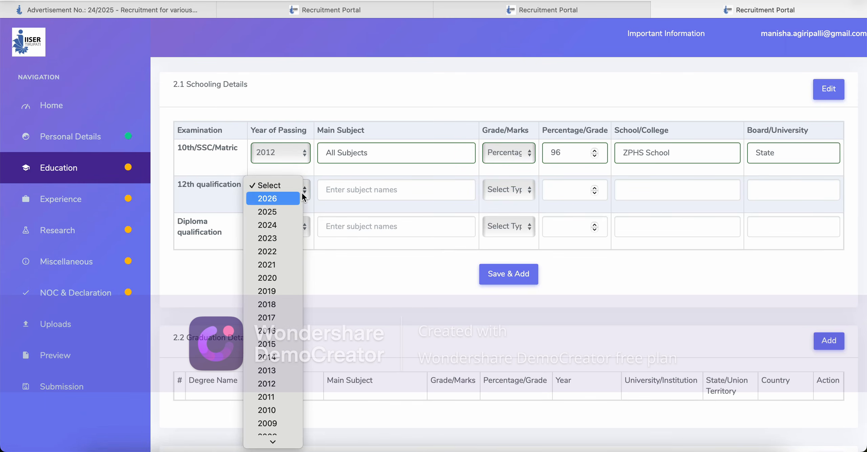
pyautogui.click(271, 358)
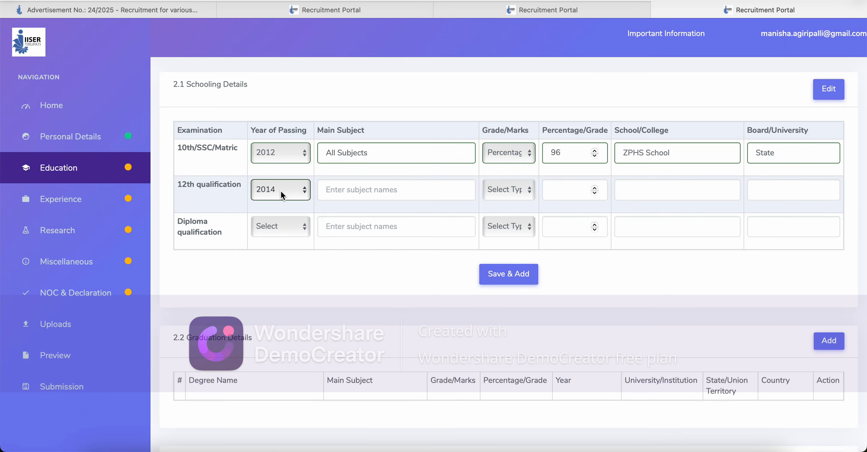
pyautogui.click(350, 191)
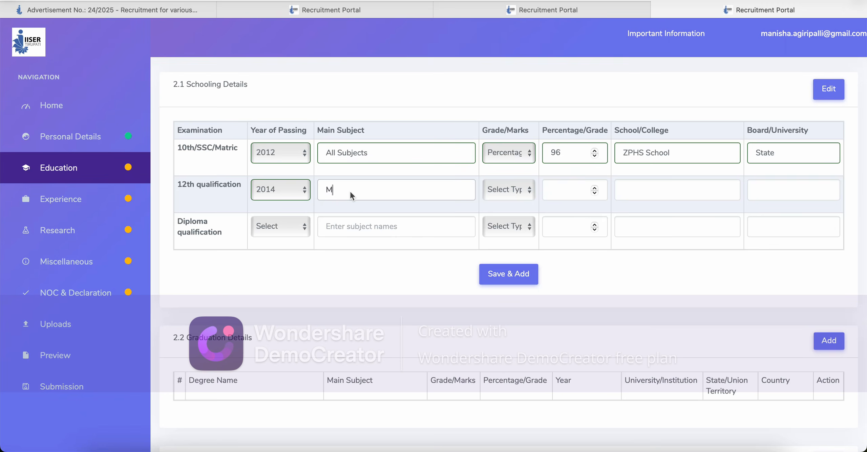
pyautogui.click(430, 191)
pyautogui.click(521, 195)
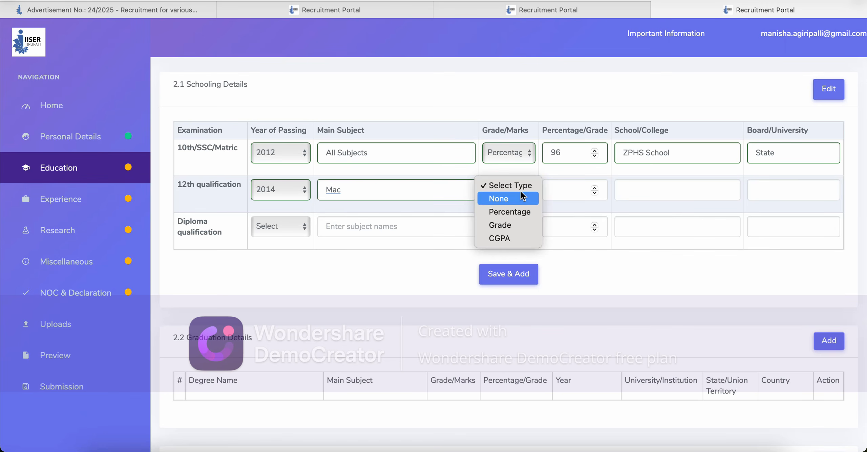
pyautogui.click(515, 213)
pyautogui.click(562, 183)
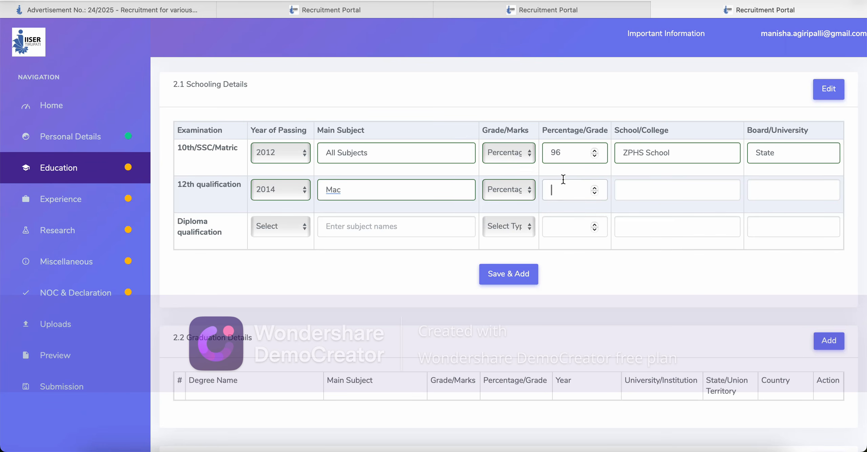
pyautogui.write('90')
# Step: Enter a placeholder 12th-row school name and board State, leaving the Diploma year unset
pyautogui.click(638, 185)
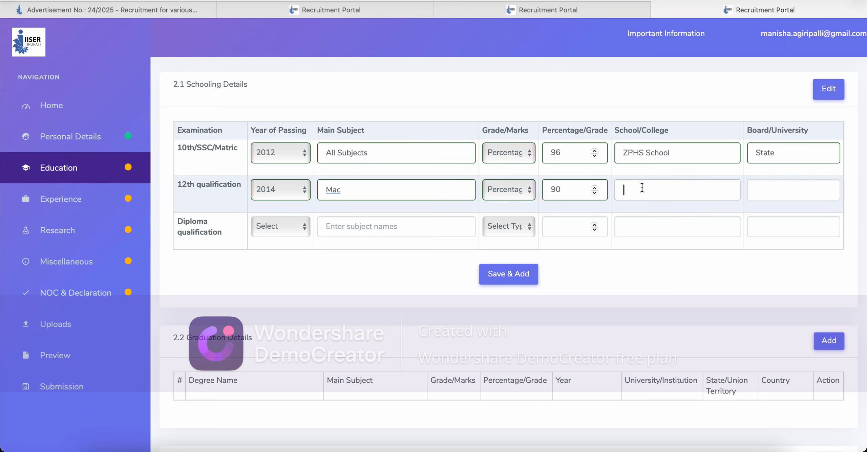
pyautogui.write('akjshdakjfhk')
pyautogui.click(765, 185)
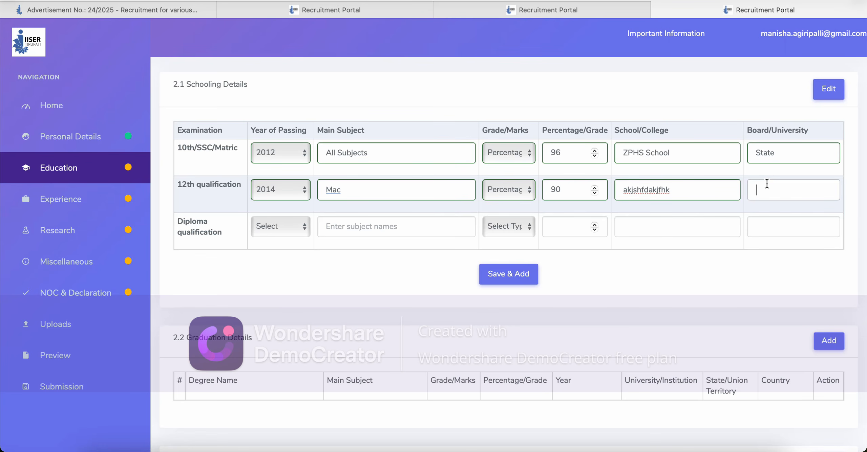
pyautogui.write('State')
pyautogui.press('XF86AudioRaiseVolume')
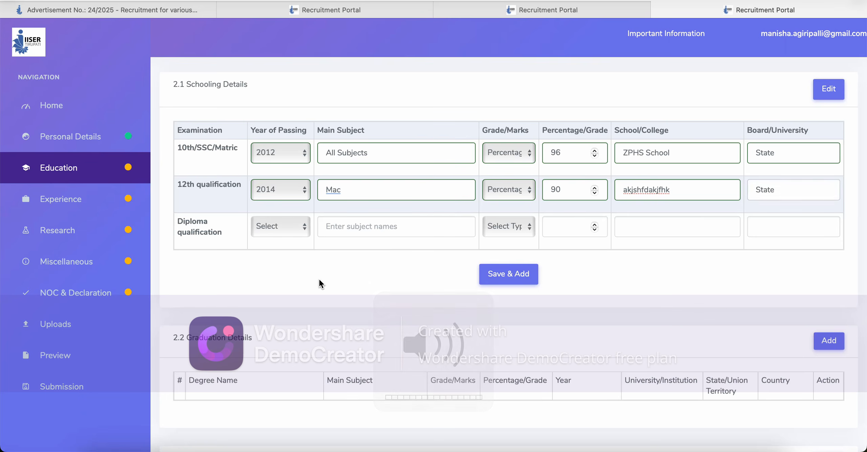
pyautogui.click(303, 226)
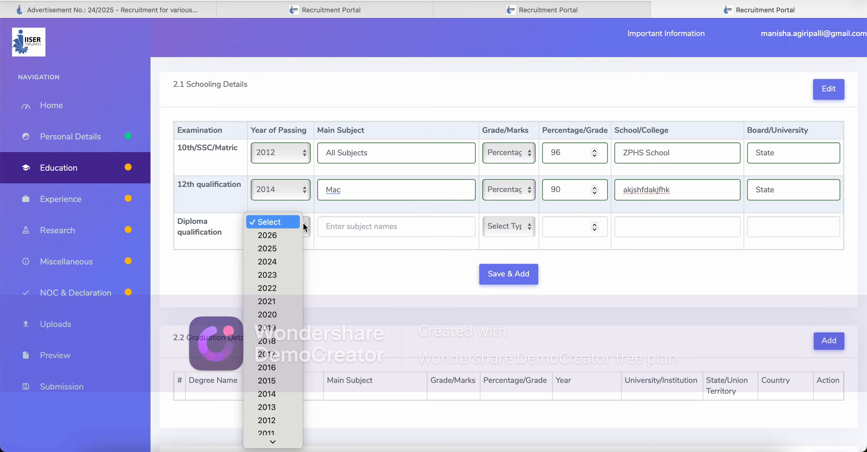
pyautogui.click(360, 281)
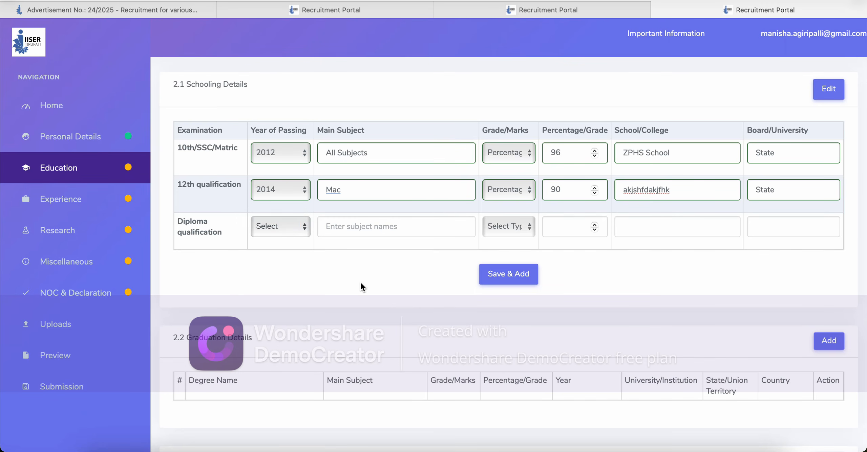
pyautogui.scroll(-2, 365, 281)
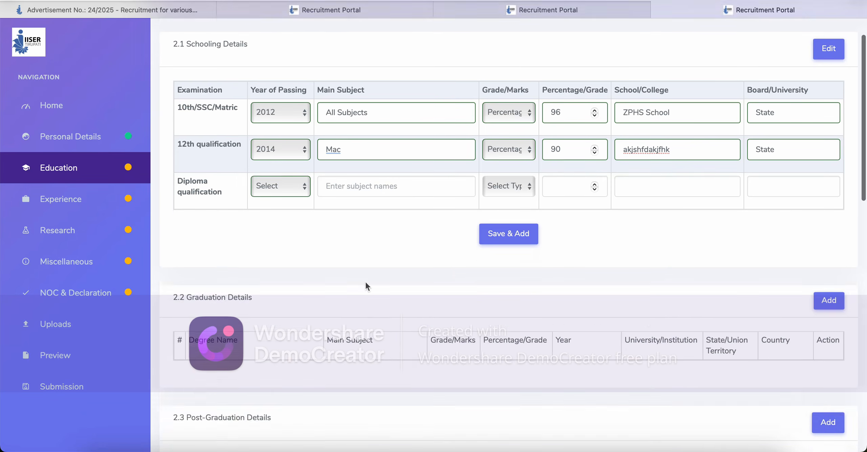
pyautogui.scroll(-2, 365, 281)
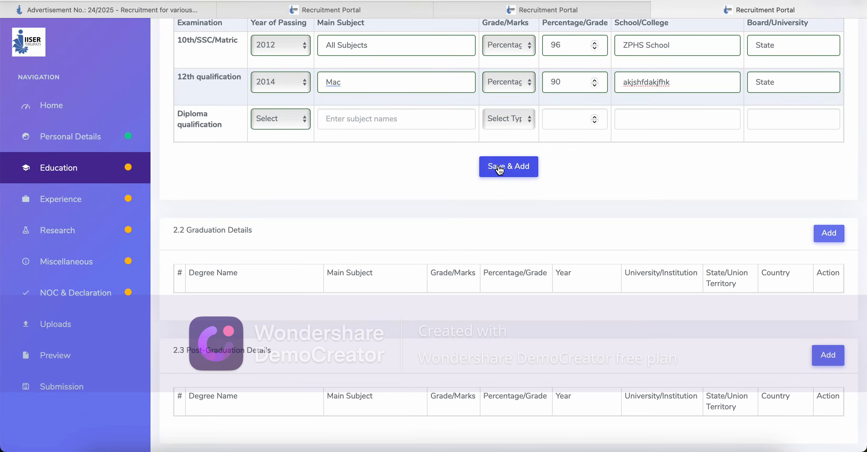
# Step: Save the 10th and 12th schooling rows with Save & Add, leaving Diploma blank
pyautogui.click(500, 169)
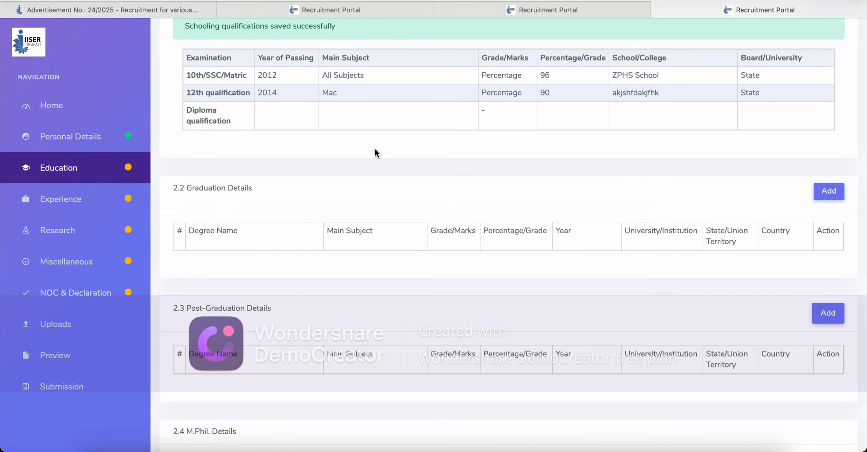
pyautogui.scroll(2, 375, 152)
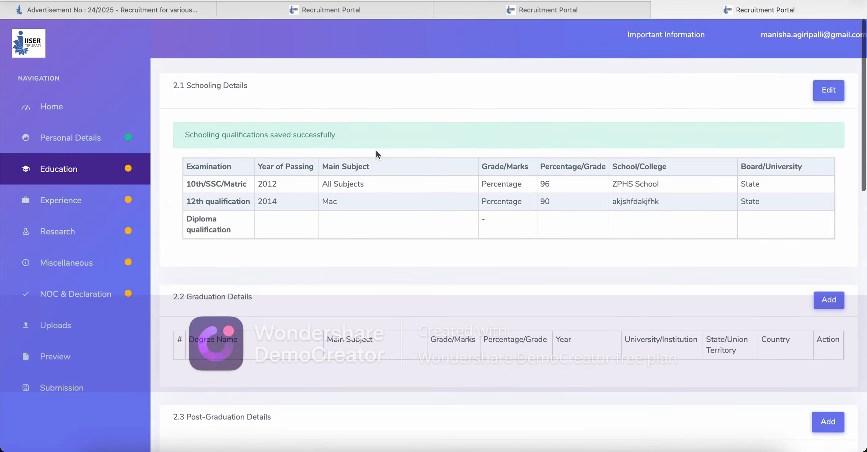
pyautogui.scroll(-6, 377, 152)
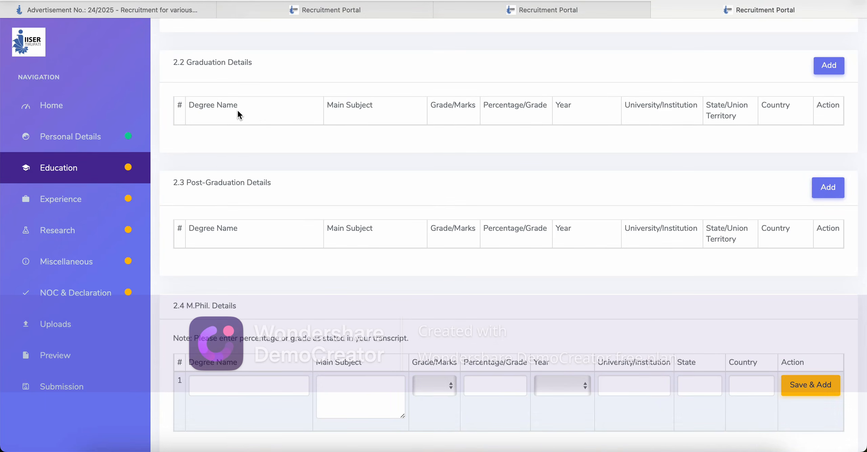
pyautogui.scroll(-1, 376, 64)
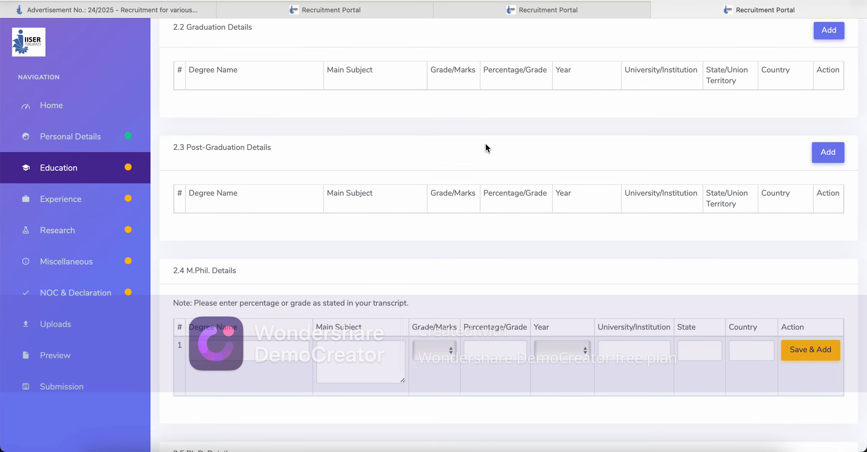
pyautogui.scroll(6, 485, 144)
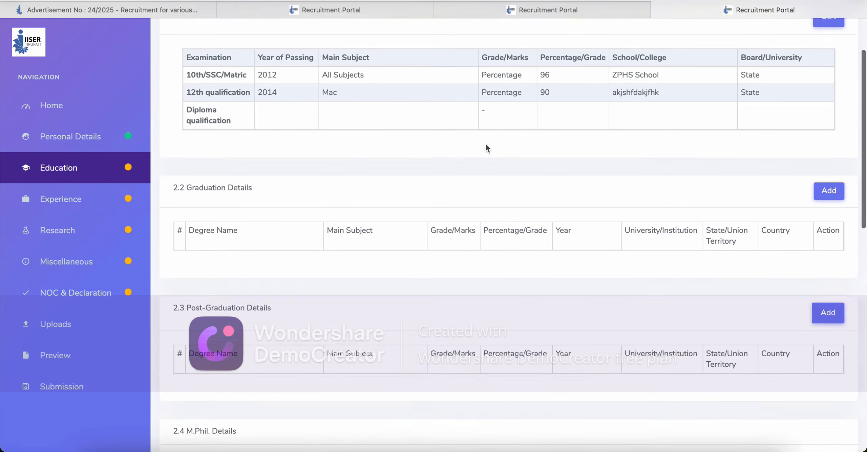
pyautogui.scroll(1, 485, 144)
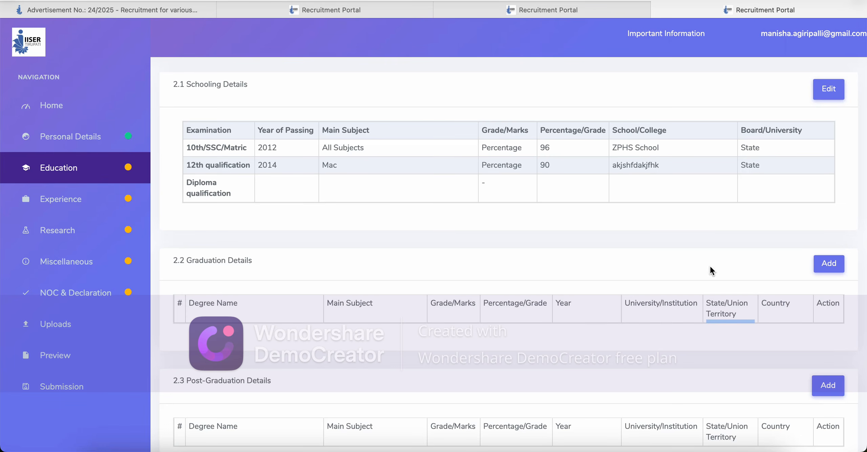
# Step: Start a new UG entry with degree B.E and main subject CSE
pyautogui.click(829, 265)
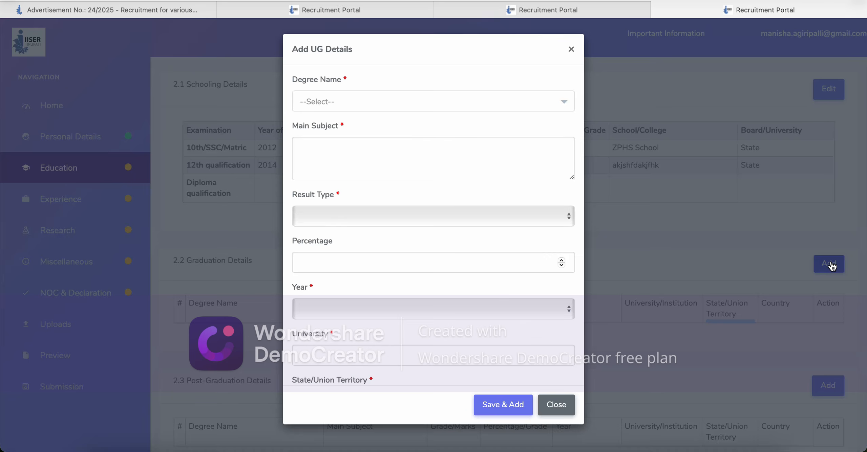
pyautogui.click(518, 101)
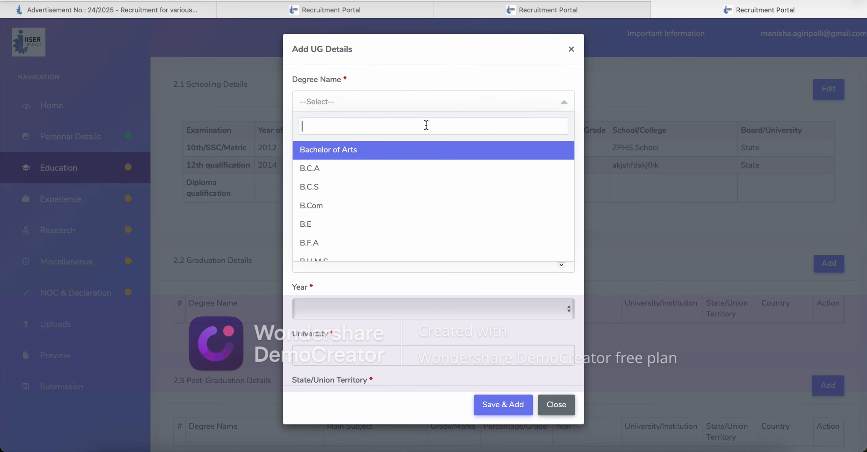
pyautogui.write('b te')
pyautogui.press('BackSpace')
pyautogui.press('BackSpace')
pyautogui.press('BackSpace')
pyautogui.press('BackSpace')
pyautogui.click(386, 227)
pyautogui.click(394, 166)
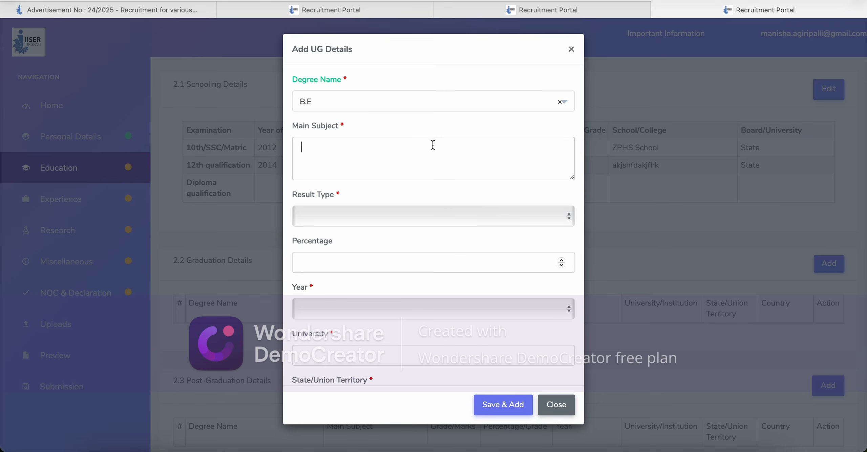
pyautogui.press('capslock')
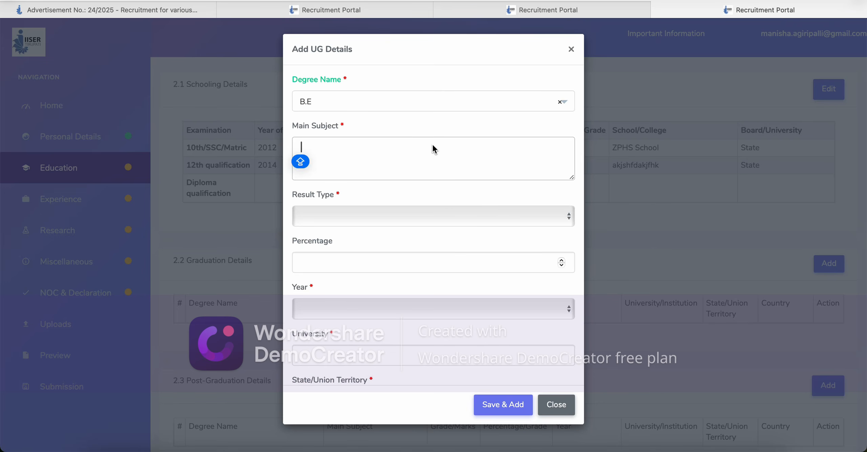
pyautogui.write('CSE')
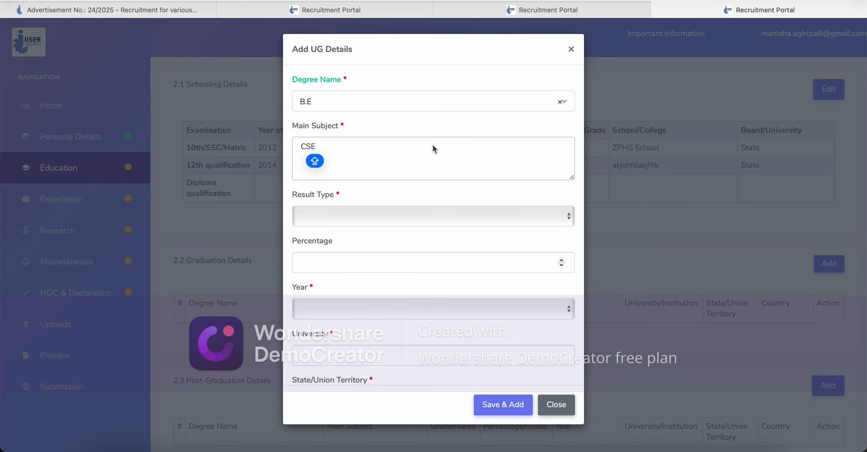
# Step: Set the result type to CGPA with value 9 and passing year 2018
pyautogui.click(407, 214)
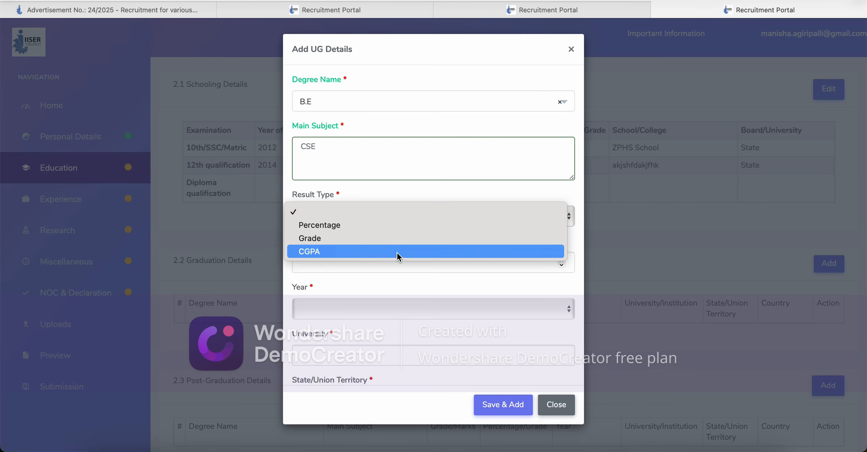
pyautogui.click(396, 253)
pyautogui.click(387, 258)
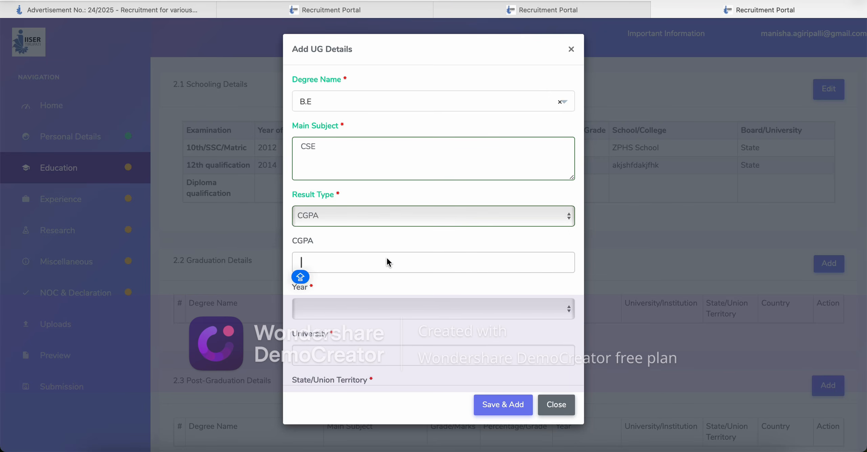
pyautogui.write('9')
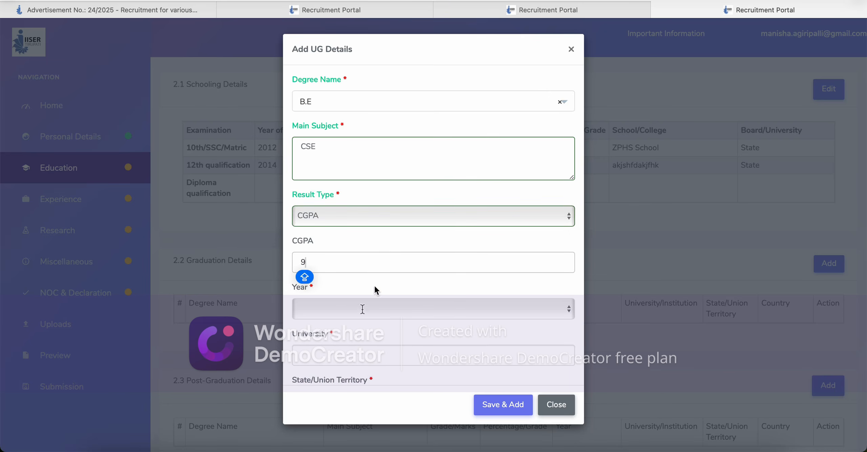
pyautogui.click(362, 309)
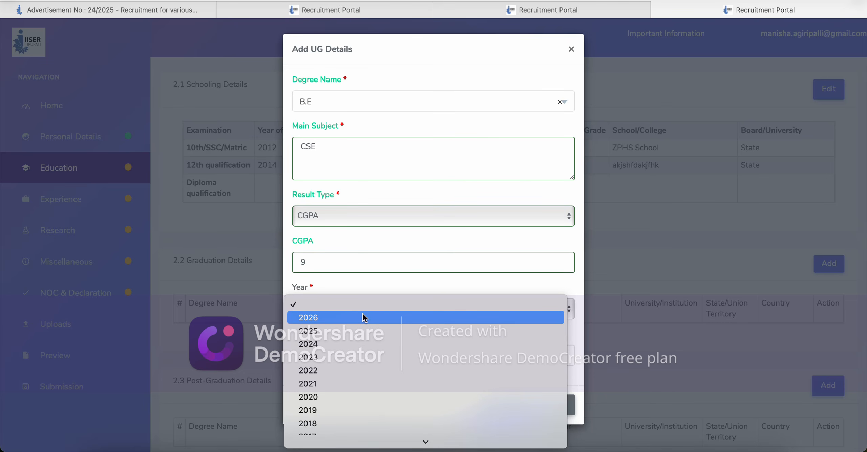
pyautogui.click(344, 423)
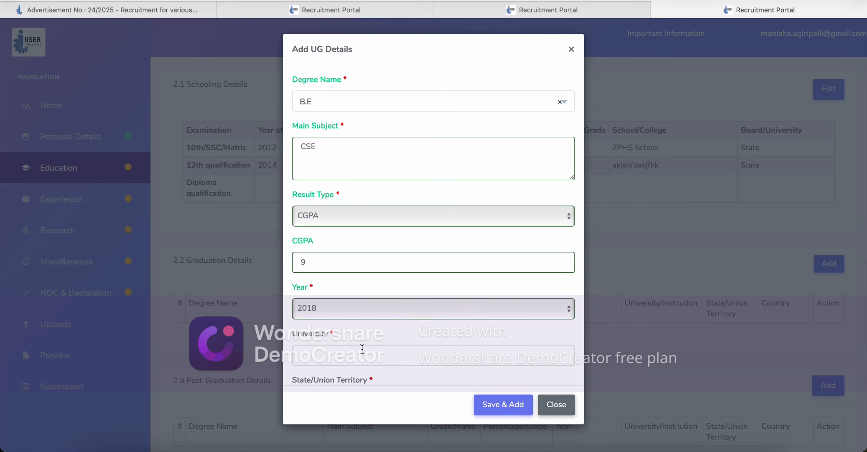
# Step: Enter university KAFHKJA, state Andhra Pradesh and country India, replacing the earlier RGUKT entry
pyautogui.click(362, 349)
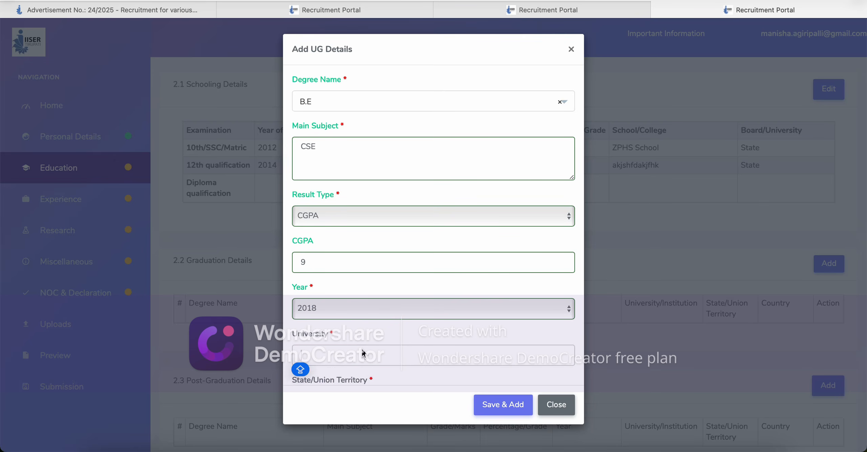
pyautogui.write('RGUKT')
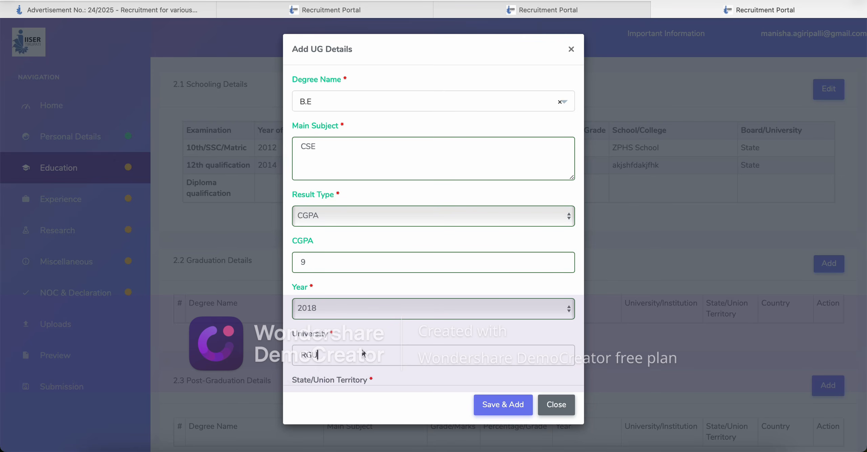
pyautogui.click(433, 334)
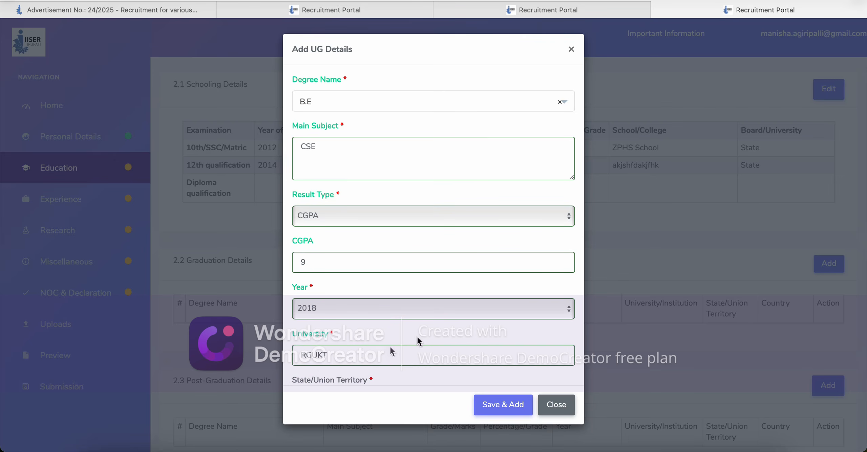
pyautogui.click(380, 349)
pyautogui.press('BackSpace')
pyautogui.press('BackSpace')
pyautogui.press('BackSpace')
pyautogui.press('BackSpace')
pyautogui.press('BackSpace')
pyautogui.write('KAFHKJA')
pyautogui.click(372, 382)
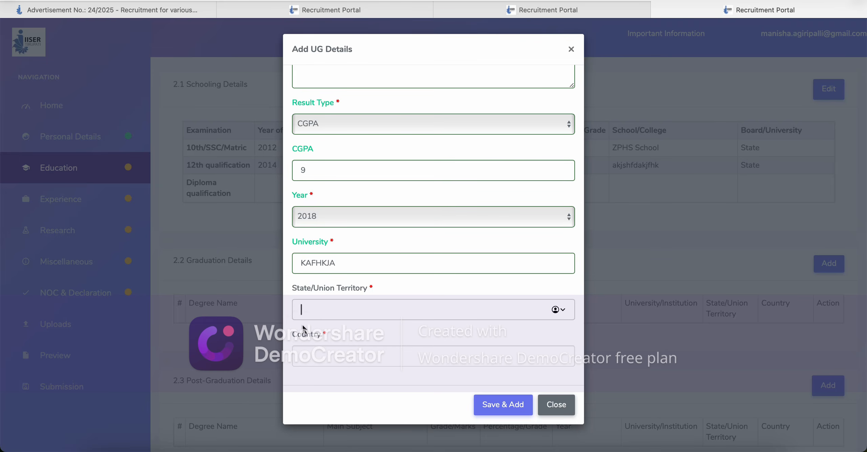
pyautogui.write('Andhra Pradesh')
pyautogui.click(319, 357)
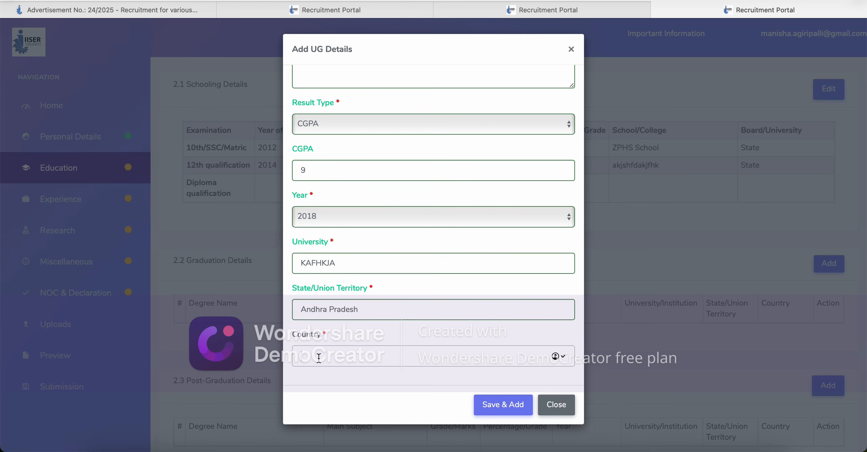
pyautogui.write('India')
pyautogui.click(446, 382)
# Step: Save the B.E record and review sections 2.3 through 2.6 Other Qualifications
pyautogui.click(514, 405)
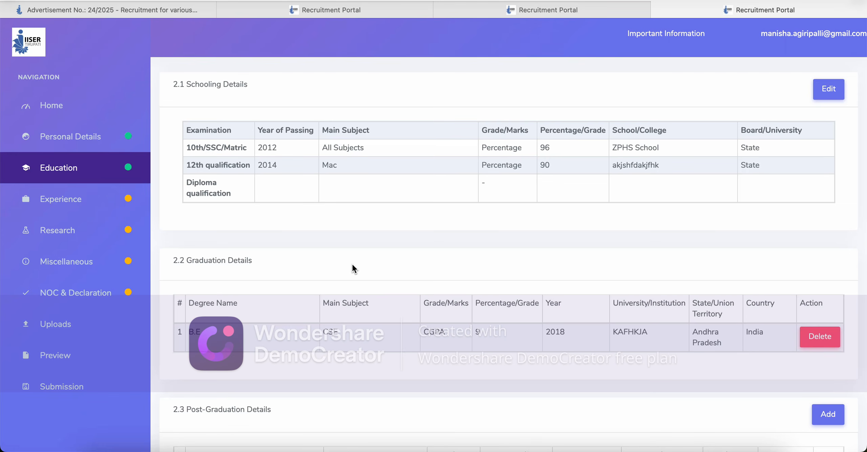
pyautogui.scroll(-8, 396, 262)
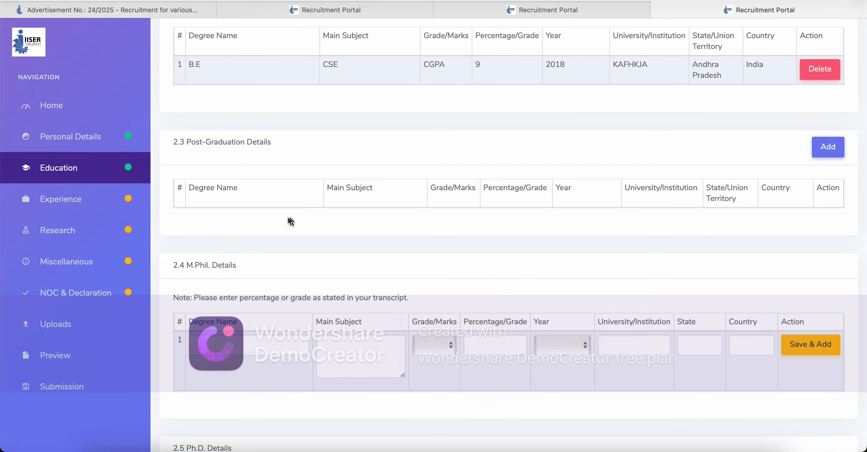
pyautogui.moveTo(196, 144); pyautogui.dragTo(266, 147)
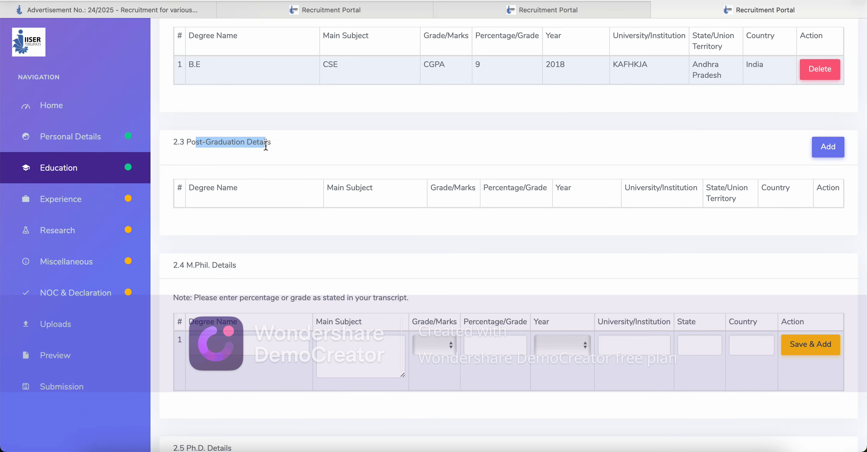
pyautogui.click(299, 154)
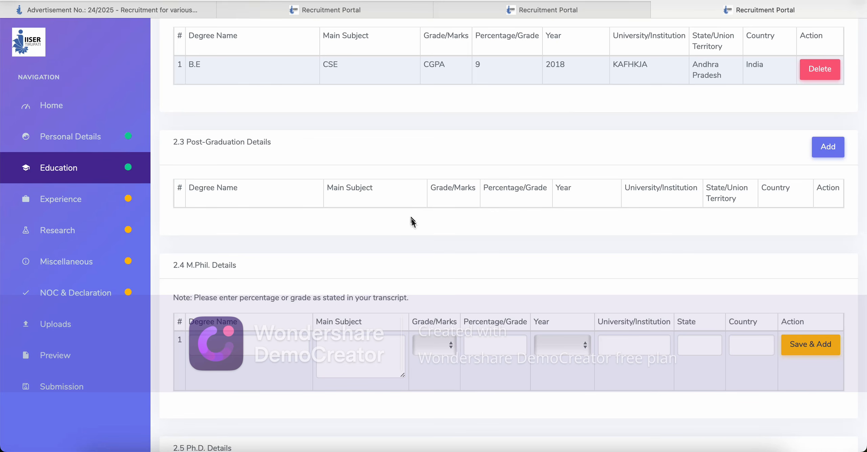
pyautogui.scroll(-2, 410, 276)
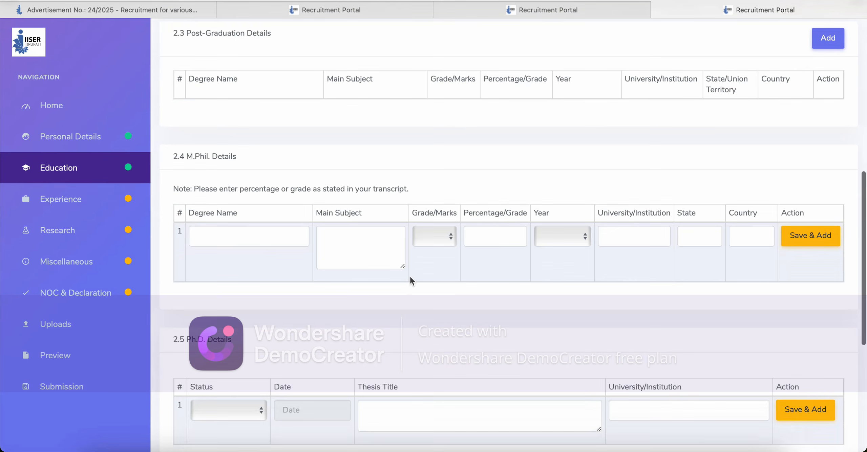
pyautogui.scroll(-2, 410, 276)
pyautogui.scroll(-4, 411, 279)
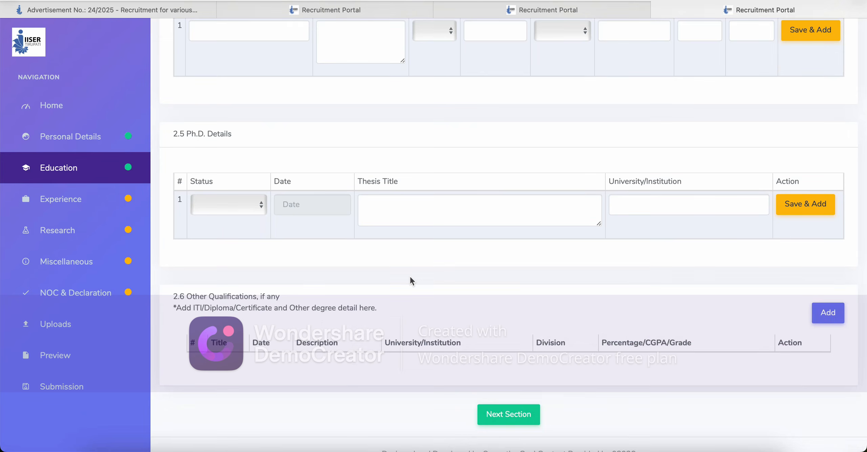
pyautogui.scroll(-2, 410, 278)
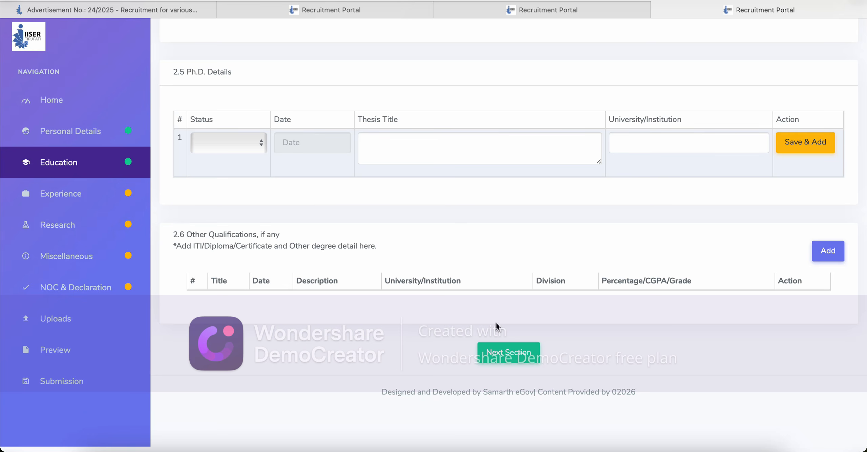
# Step: Open the Experience section, leaving Name of the Post and Type of appointment empty
pyautogui.click(504, 358)
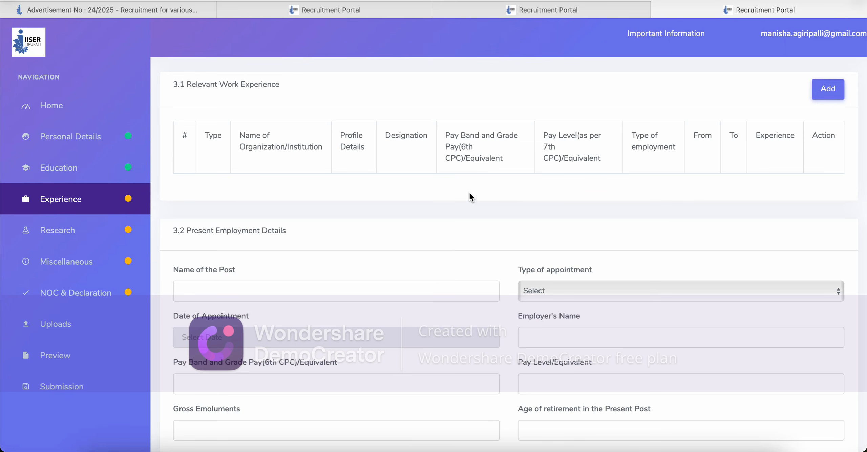
pyautogui.scroll(-3, 469, 193)
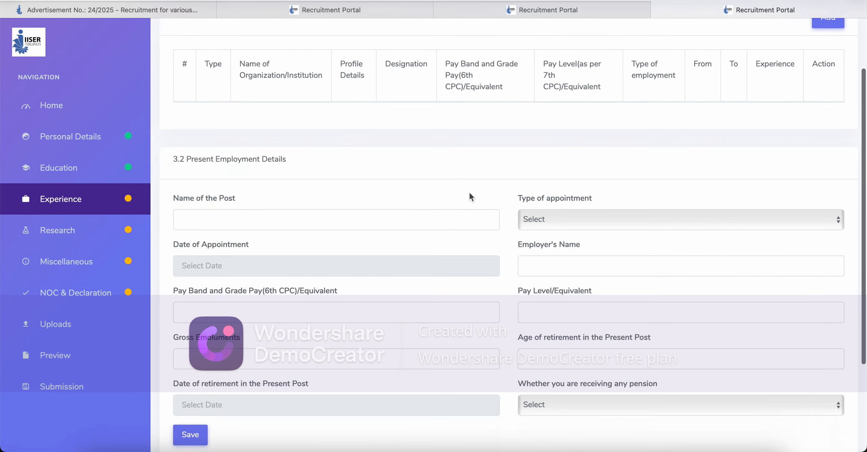
pyautogui.scroll(-3, 469, 193)
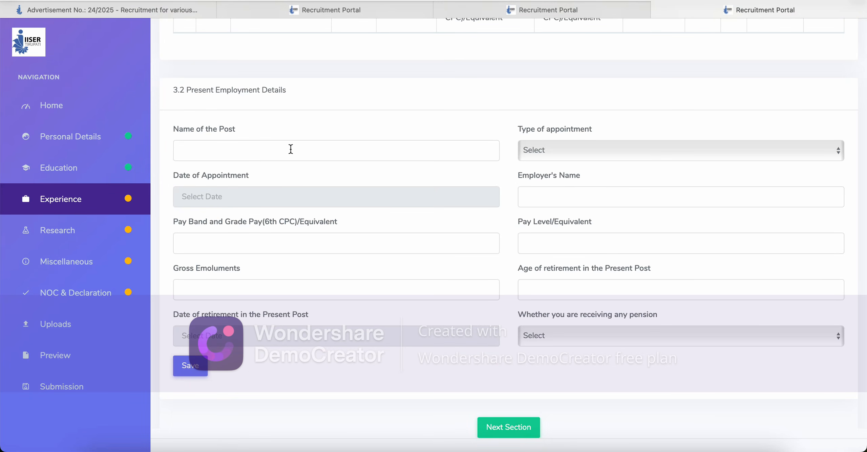
pyautogui.click(252, 151)
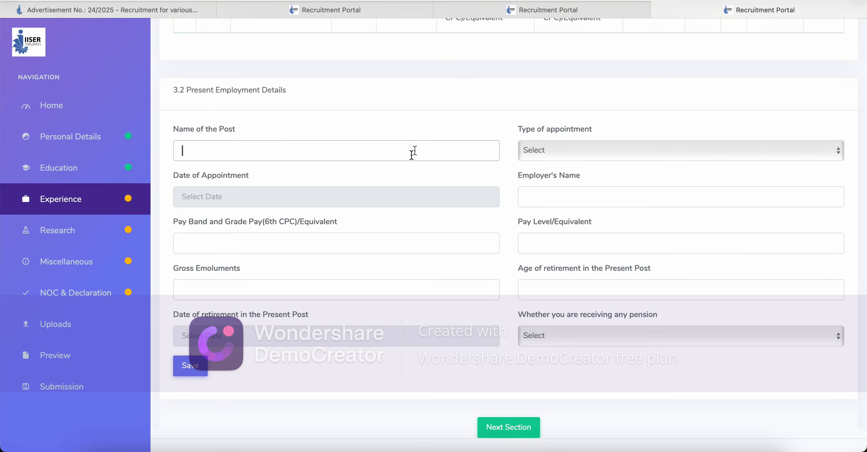
pyautogui.click(574, 149)
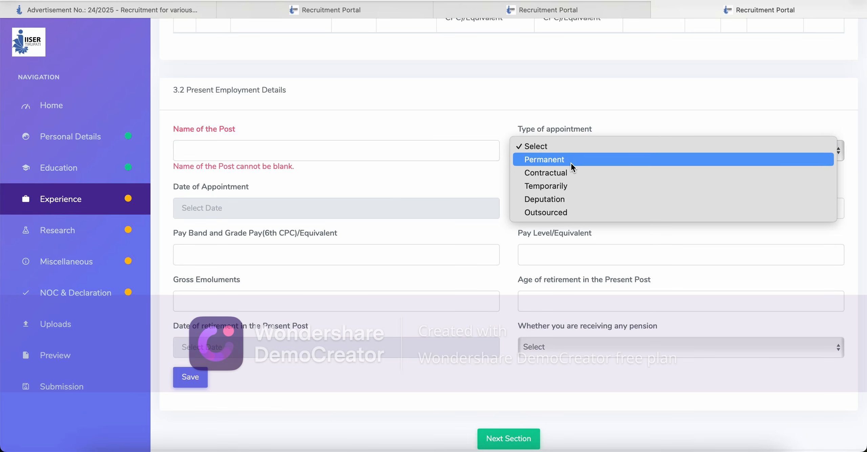
pyautogui.click(487, 123)
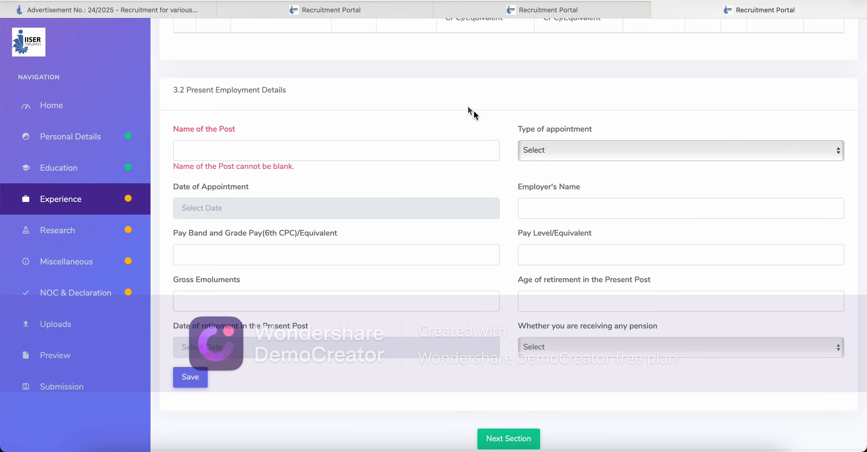
pyautogui.click(451, 84)
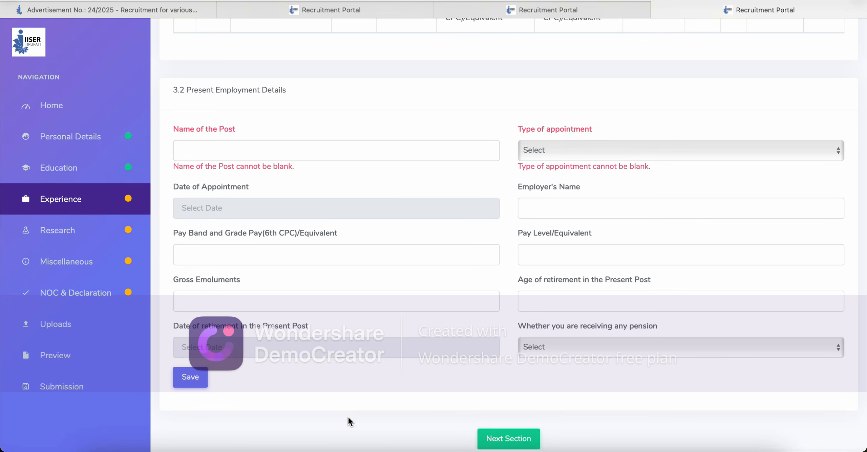
pyautogui.scroll(-3, 348, 419)
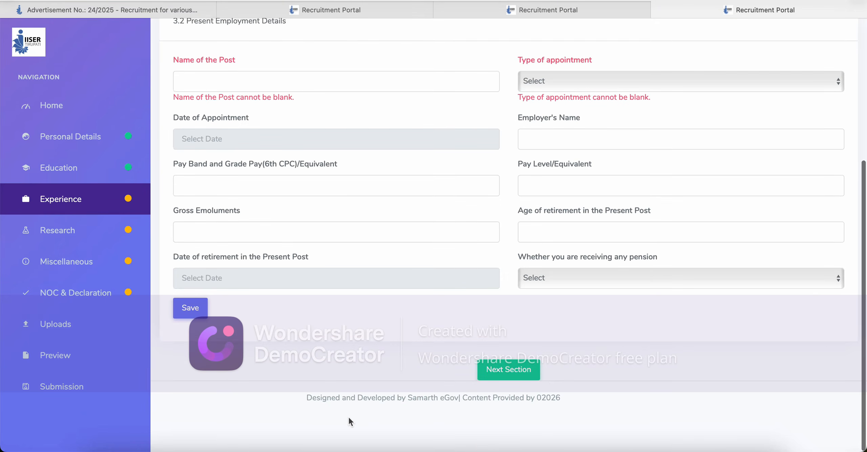
# Step: Advance past the Experience and Research sections to reach the Miscellaneous form
pyautogui.click(539, 378)
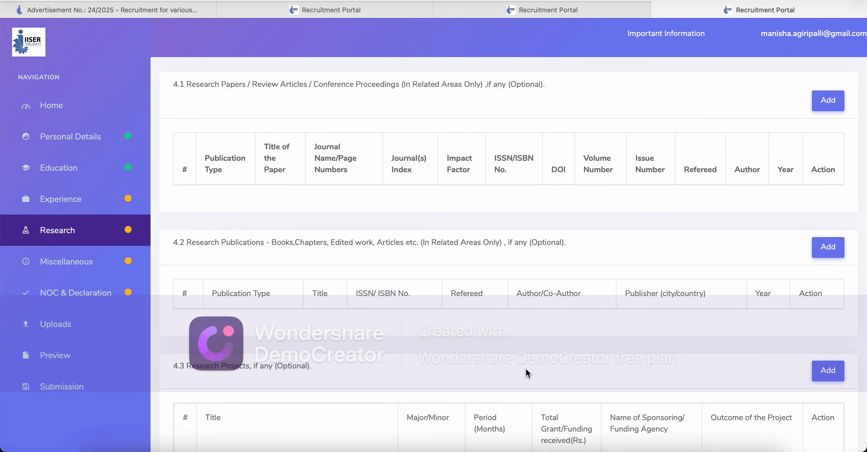
pyautogui.click(88, 202)
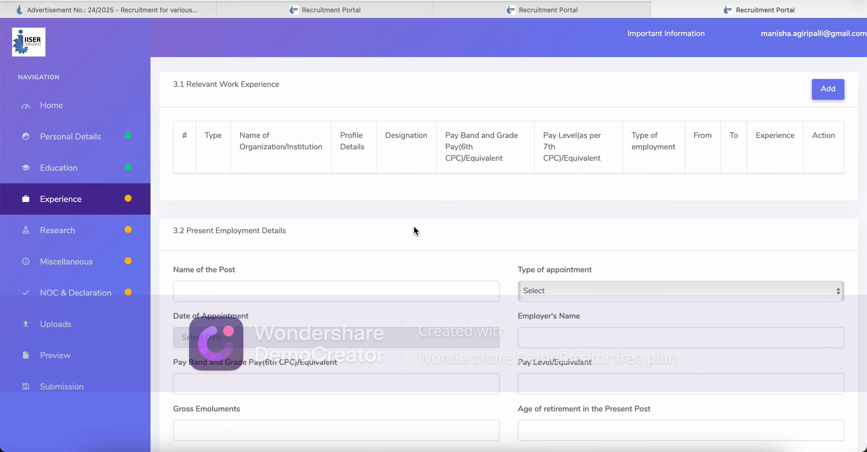
pyautogui.scroll(-5, 414, 230)
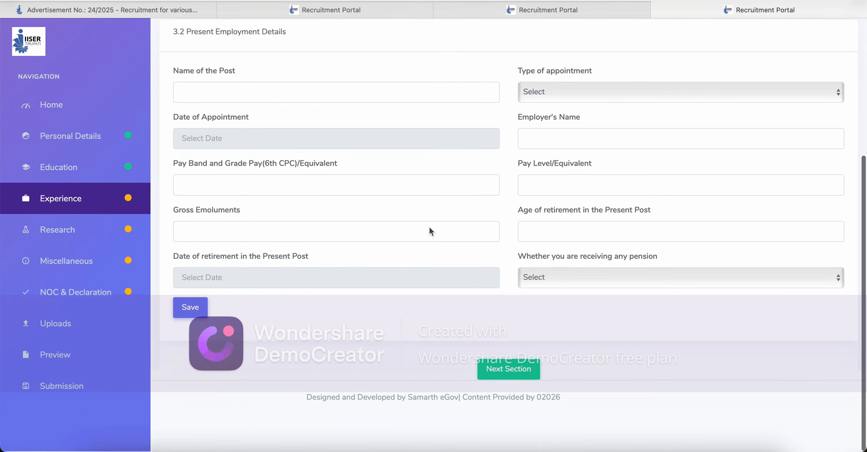
pyautogui.click(507, 370)
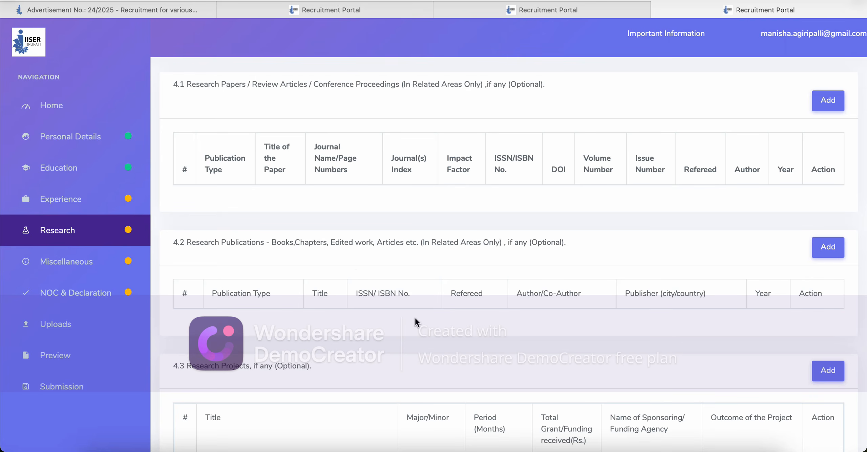
pyautogui.scroll(-5, 414, 319)
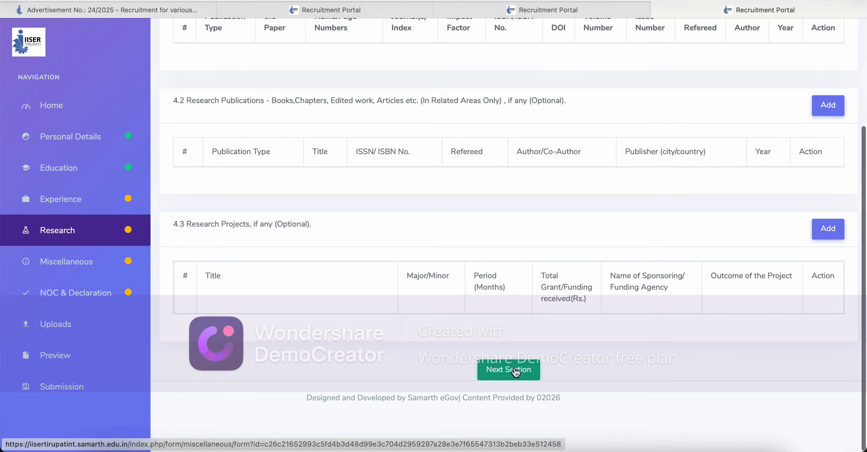
pyautogui.click(508, 369)
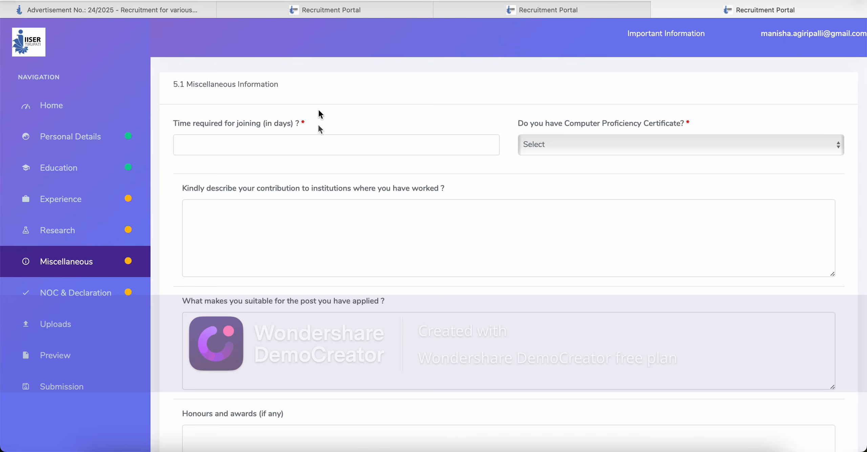
# Step: Enter 7 as the time required for joining, replacing the text 'Within 1 week'
pyautogui.click(320, 151)
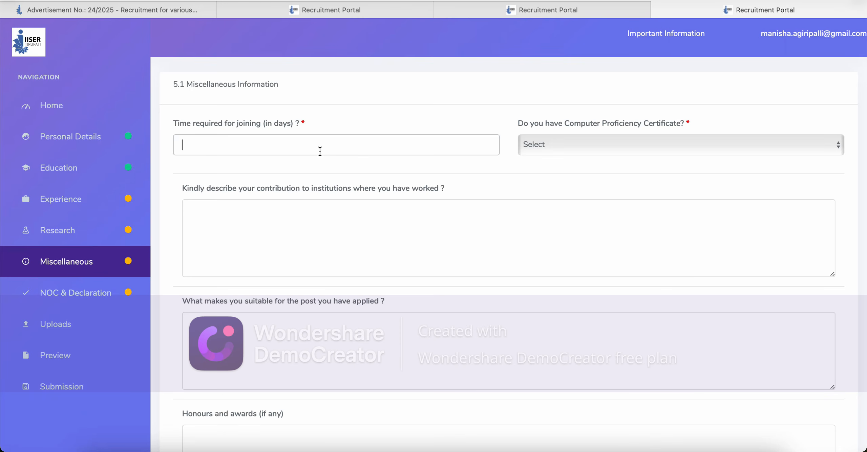
pyautogui.write('Within 1 week')
pyautogui.click(581, 140)
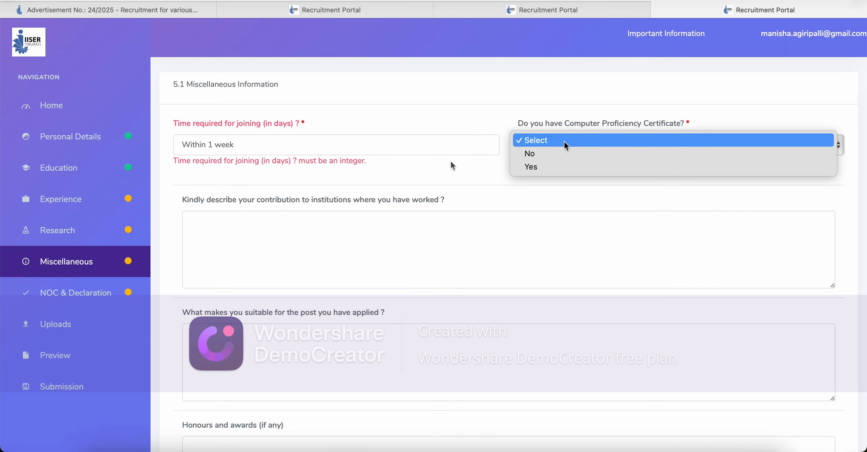
pyautogui.click(278, 142)
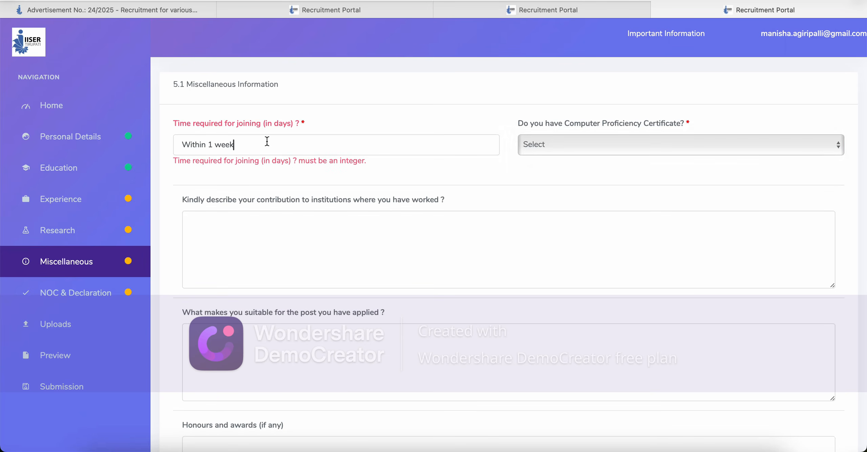
pyautogui.click(267, 142)
pyautogui.press('BackSpace')
pyautogui.press('BackSpace')
pyautogui.press('BackSpace')
pyautogui.press('BackSpace')
pyautogui.press('BackSpace')
pyautogui.press('BackSpace')
pyautogui.press('BackSpace')
pyautogui.press('BackSpace')
pyautogui.press('BackSpace')
pyautogui.press('BackSpace')
pyautogui.press('BackSpace')
pyautogui.press('BackSpace')
pyautogui.press('BackSpace')
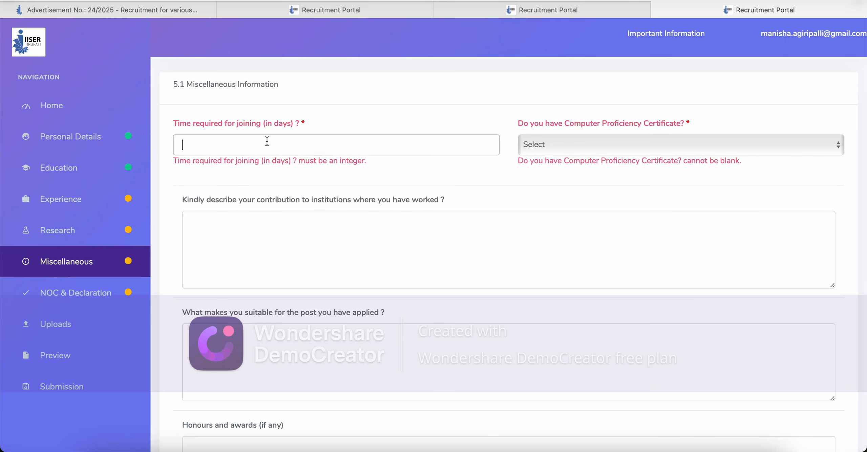
pyautogui.write('7')
# Step: Answer Yes to holding a Computer Proficiency Certificate
pyautogui.click(577, 151)
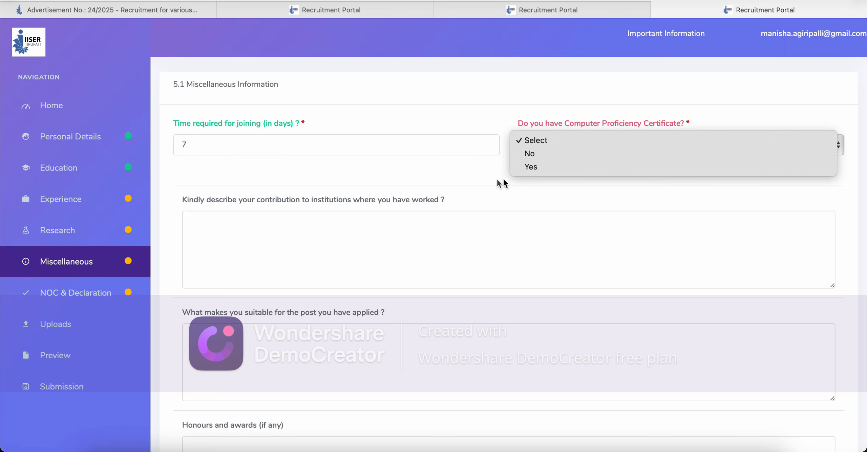
pyautogui.click(480, 182)
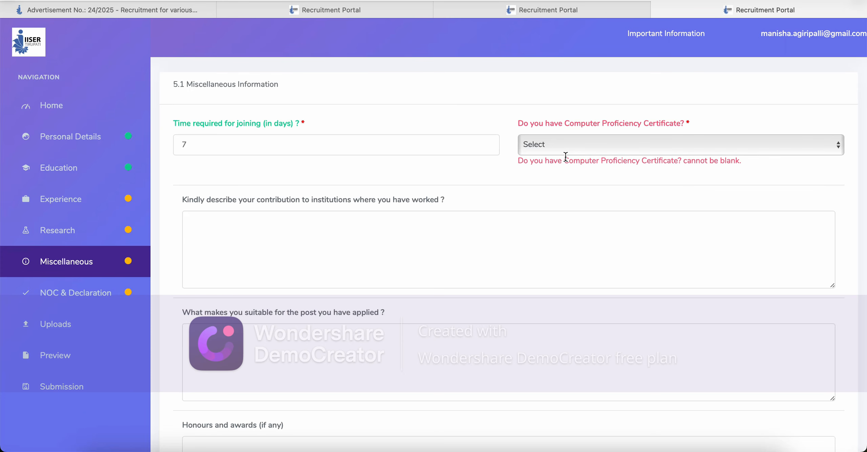
pyautogui.click(588, 149)
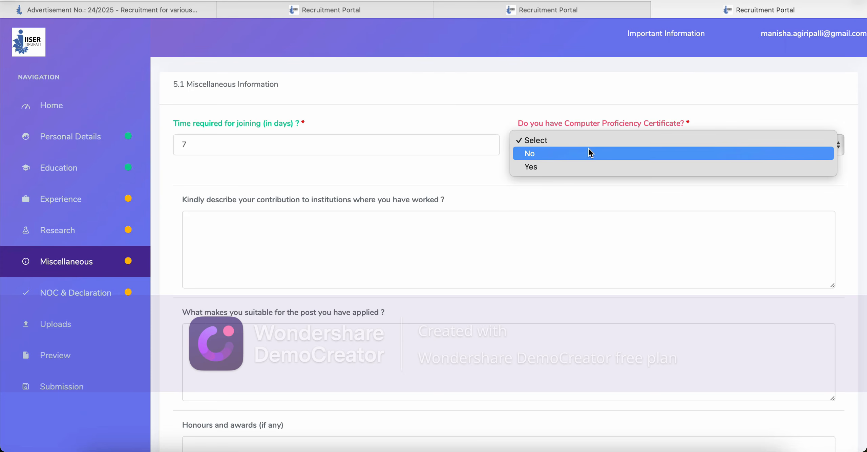
pyautogui.click(589, 169)
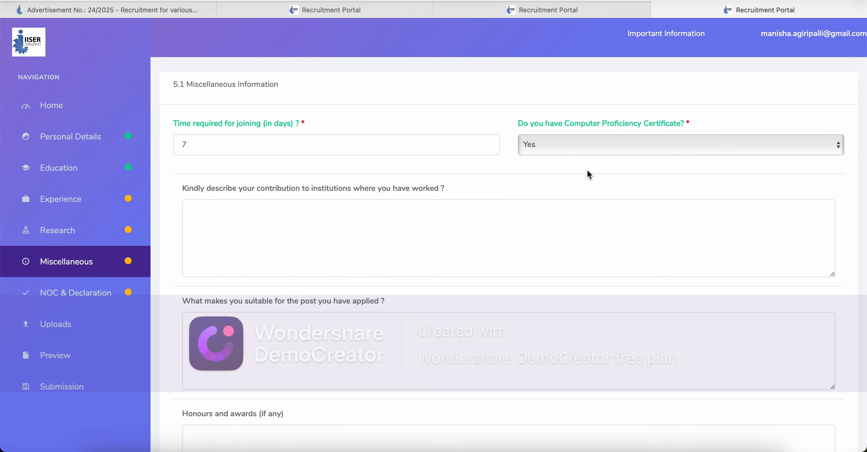
pyautogui.click(594, 148)
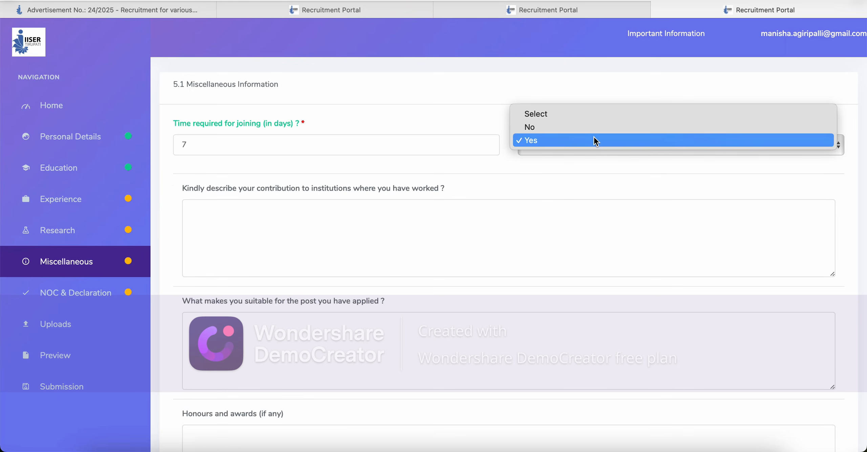
pyautogui.click(595, 141)
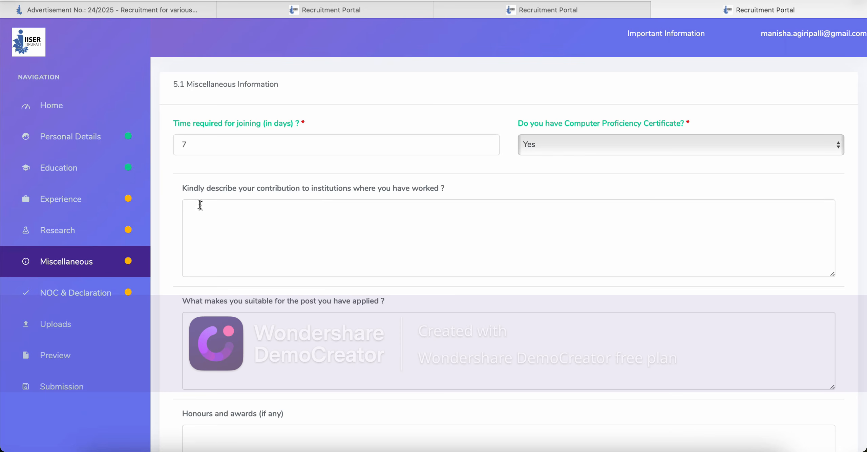
# Step: Leave the contributions to past institutions answer blank
pyautogui.click(226, 225)
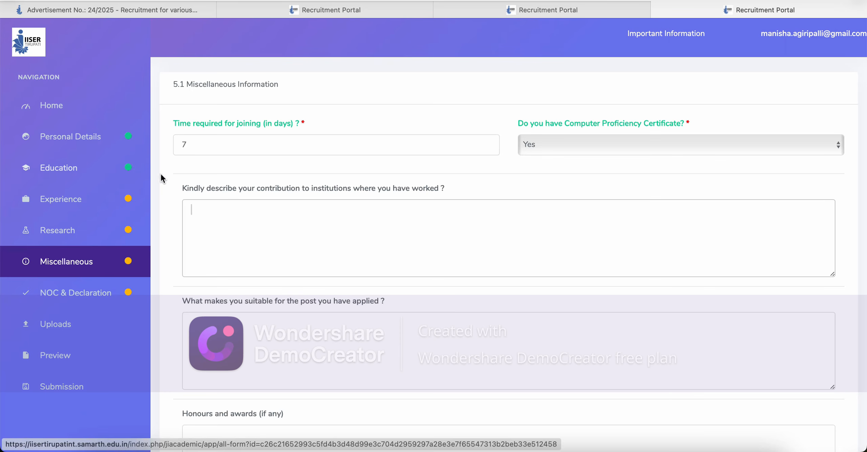
pyautogui.click(169, 186)
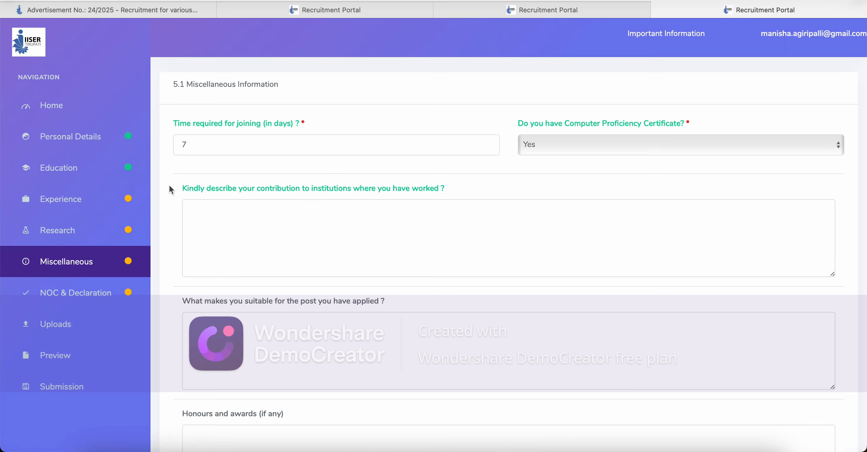
pyautogui.scroll(-5, 169, 189)
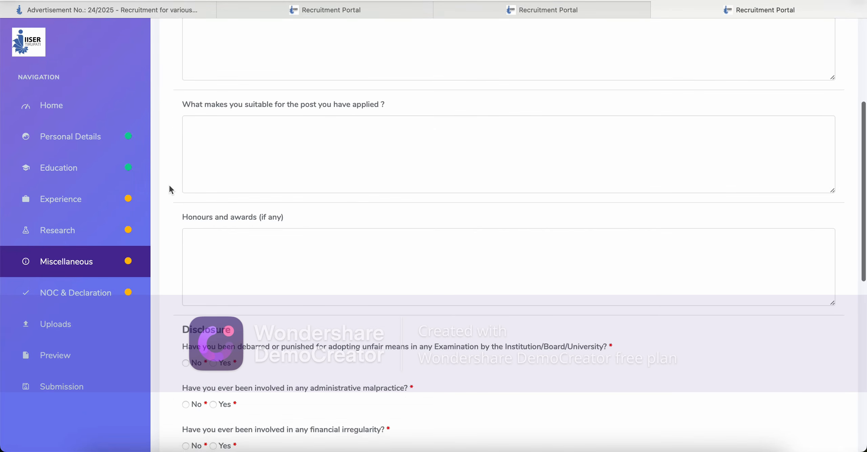
pyautogui.scroll(-2, 169, 185)
pyautogui.scroll(-1, 169, 187)
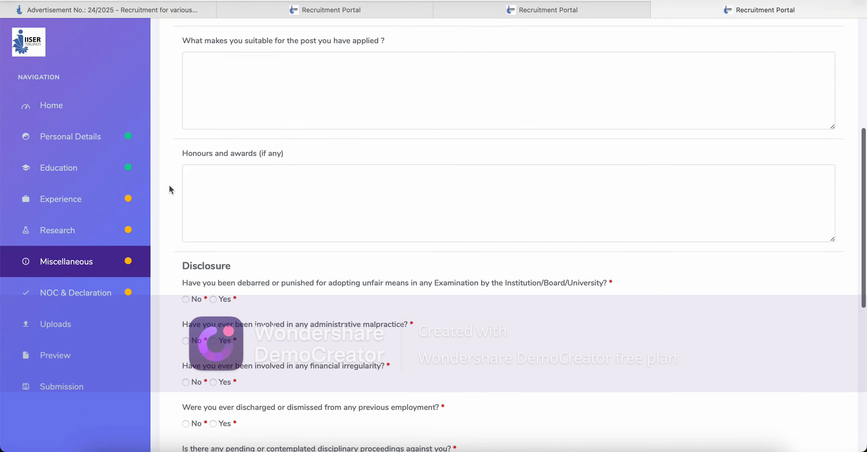
pyautogui.scroll(5, 169, 186)
pyautogui.scroll(1, 170, 189)
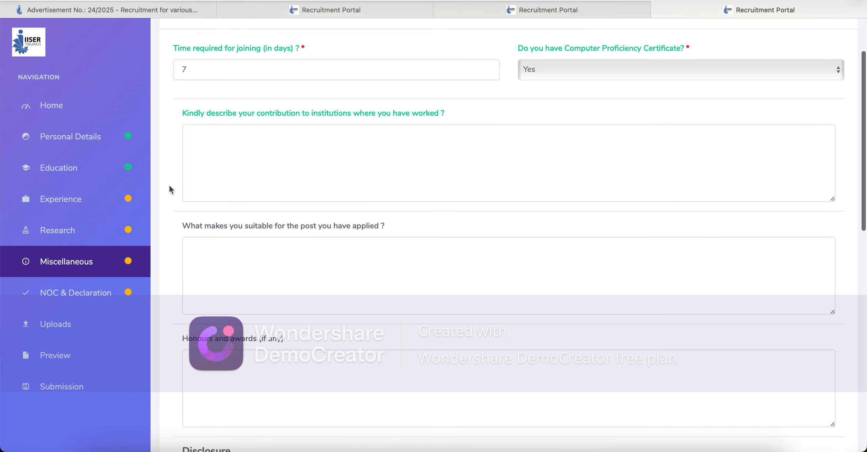
# Step: Leave the suitability for the post and honours and awards answers blank
pyautogui.click(259, 276)
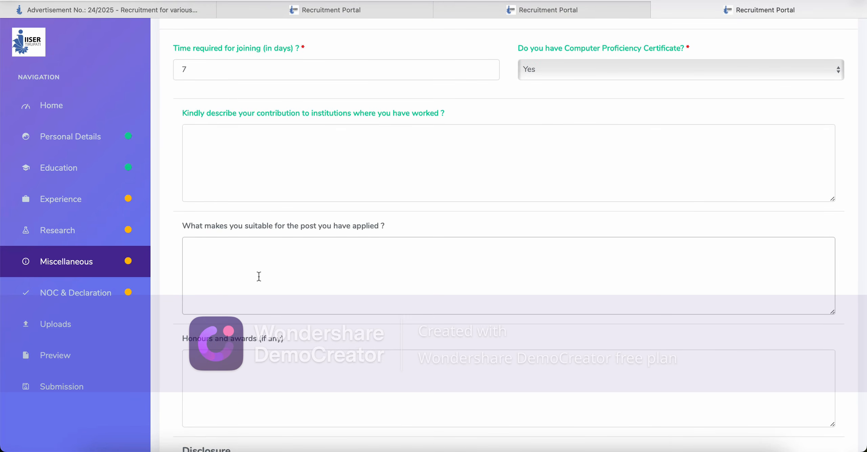
pyautogui.click(175, 287)
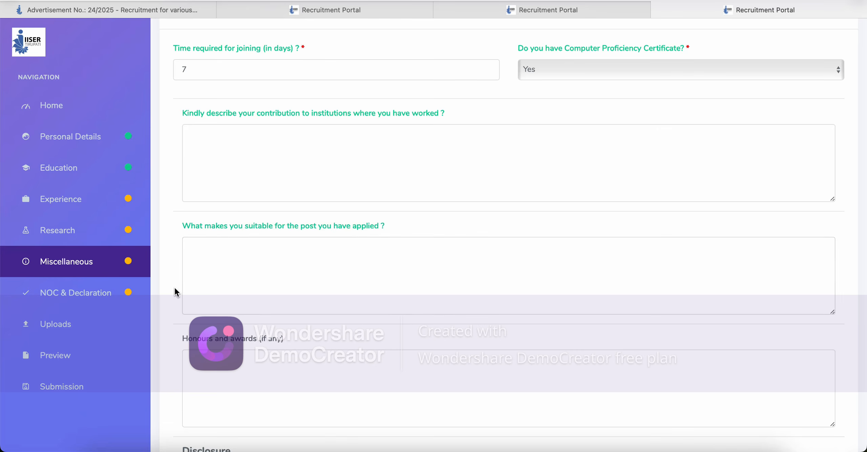
pyautogui.scroll(-7, 174, 287)
pyautogui.click(265, 119)
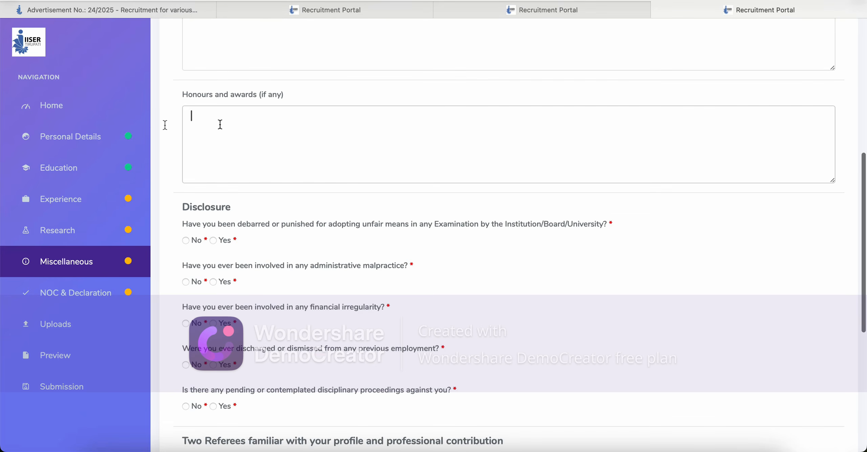
pyautogui.click(166, 125)
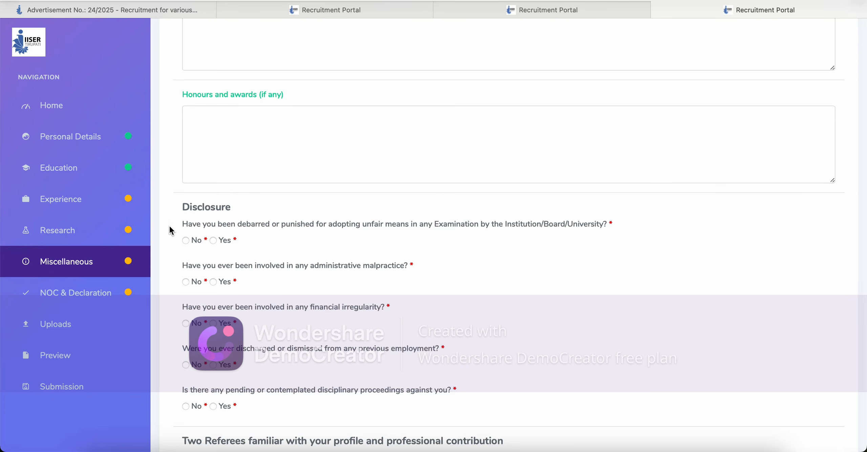
pyautogui.scroll(-2, 169, 231)
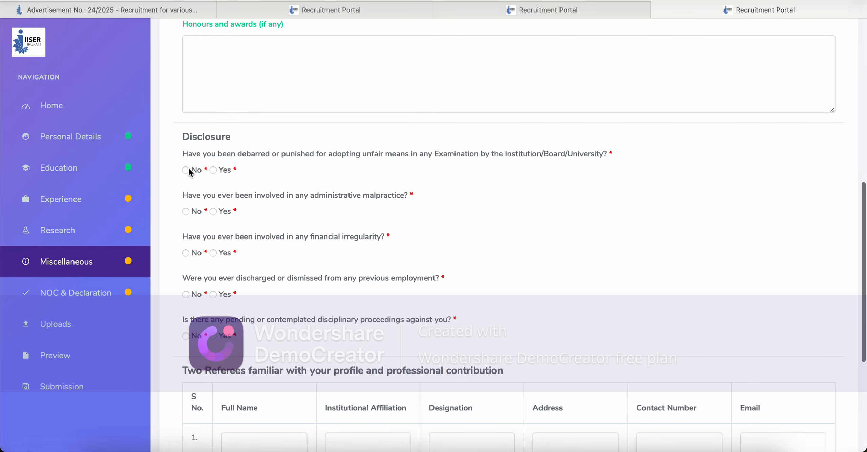
# Step: Mark No for debarment, malpractice, financial irregularity, dismissal and pending disciplinary proceedings
pyautogui.click(187, 171)
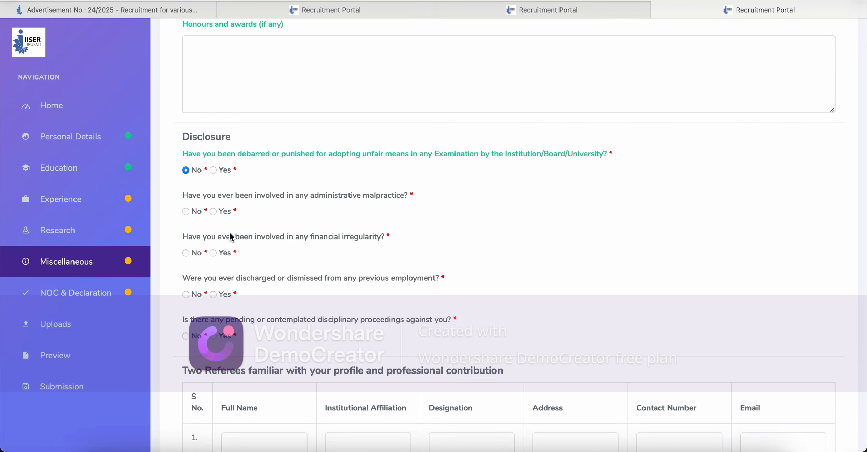
pyautogui.click(186, 212)
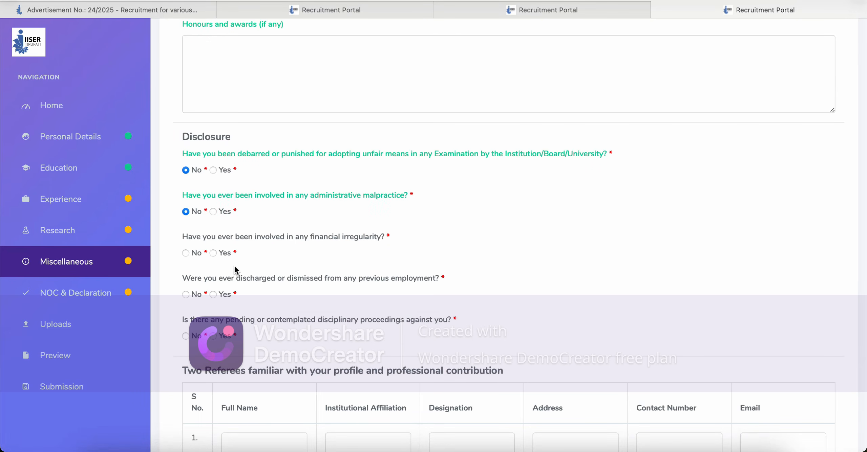
pyautogui.click(185, 253)
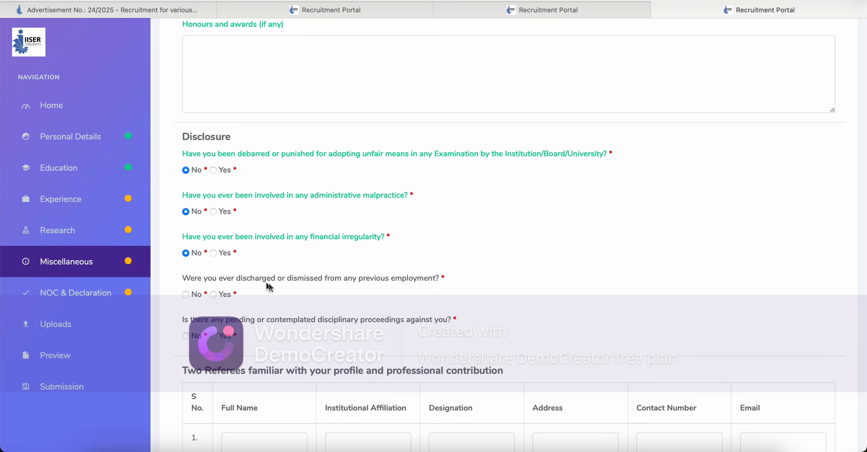
pyautogui.click(186, 294)
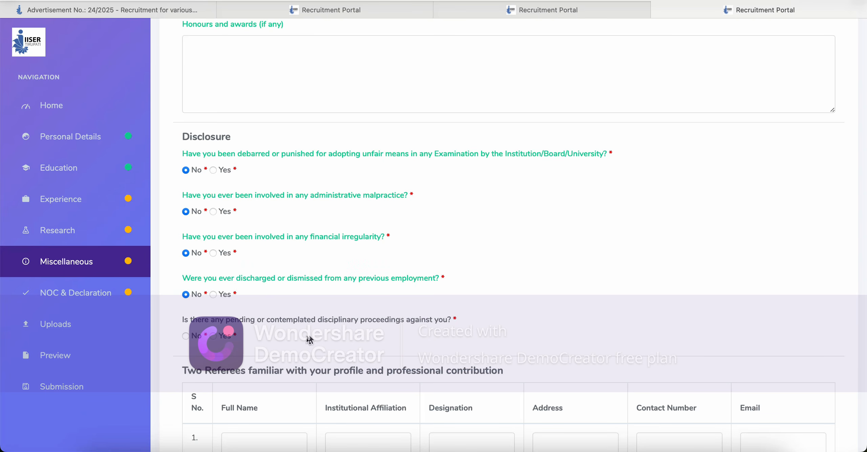
pyautogui.click(188, 336)
pyautogui.scroll(-6, 252, 333)
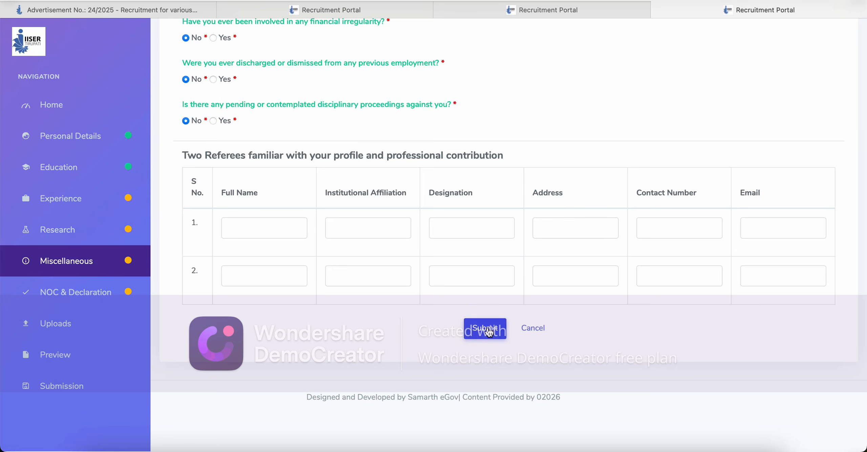
# Step: Attempt a save, then re-enter the first referee's name, affiliation and designation
pyautogui.click(489, 333)
pyautogui.click(235, 219)
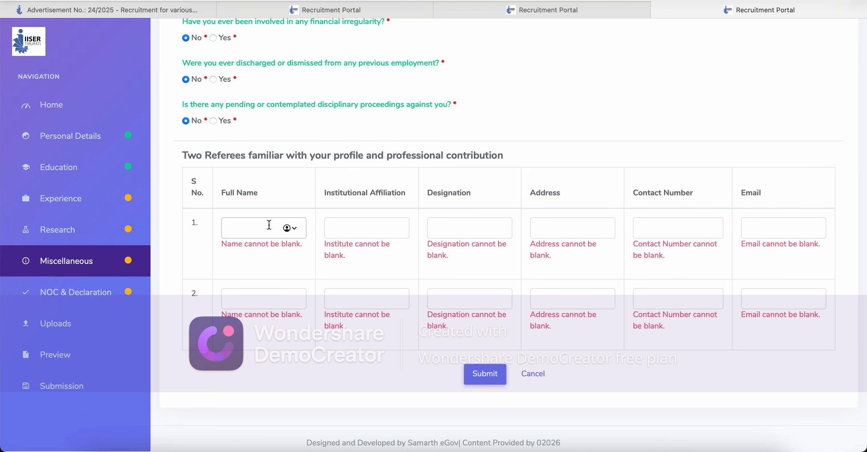
pyautogui.write('jkdsfkah')
pyautogui.click(334, 226)
pyautogui.write('hfjkahf')
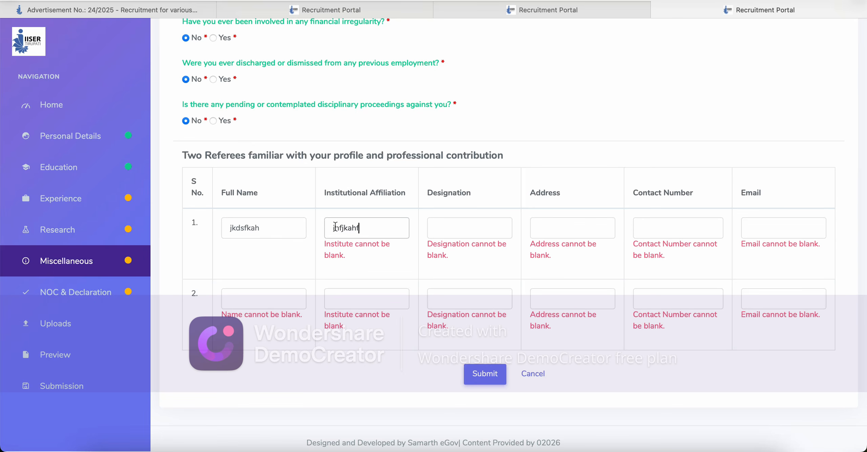
pyautogui.write('k')
pyautogui.click(437, 228)
pyautogui.write('jkhf')
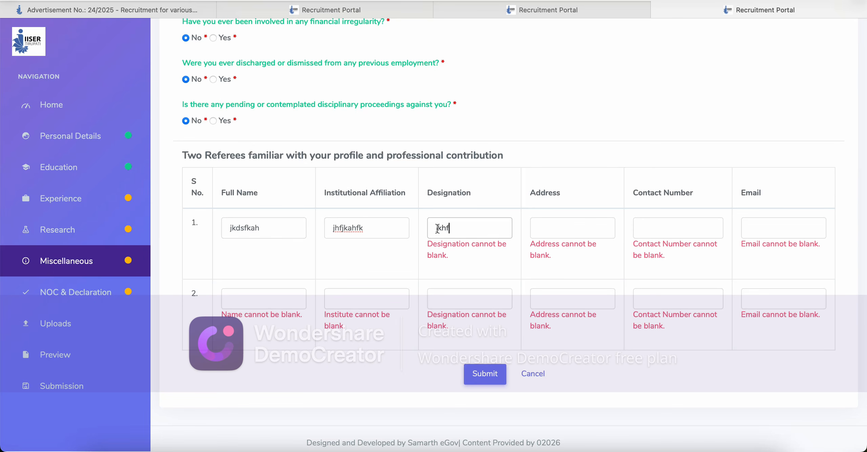
pyautogui.write('kajhdf')
# Step: Fill in the first referee's address, contact number and e-mail
pyautogui.click(553, 231)
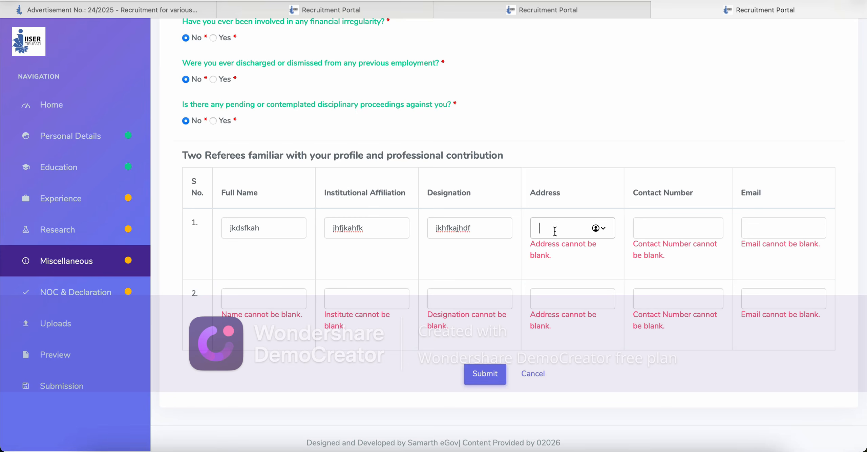
pyautogui.write('1-21')
pyautogui.write(' jkhsfdkasjh')
pyautogui.click(644, 229)
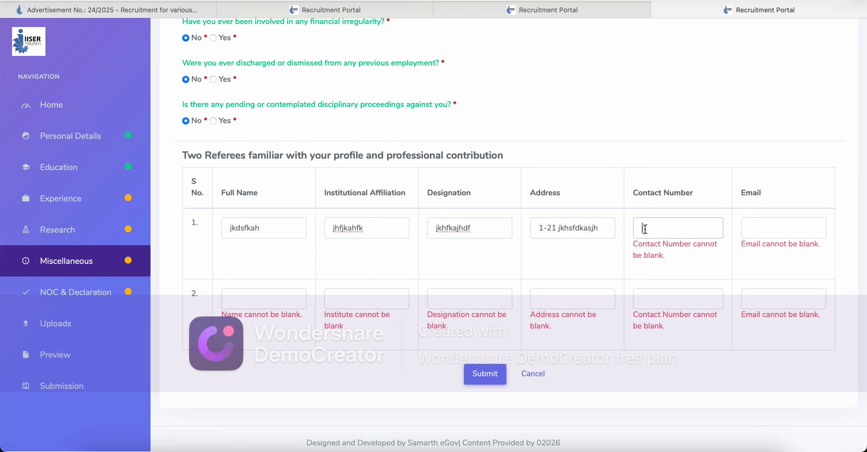
pyautogui.click(766, 223)
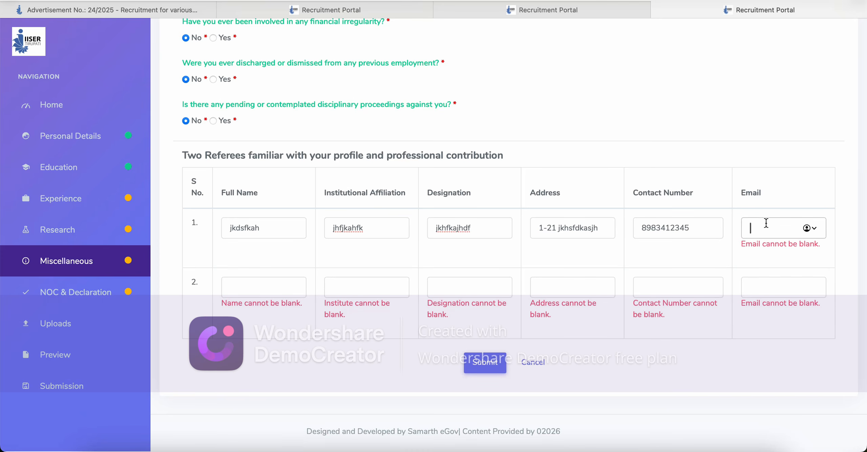
pyautogui.write('abc@gmail.com')
# Step: Enter the second referee's name, affiliation, designation, address, contact number and e-mail in row 2
pyautogui.click(273, 288)
pyautogui.write('jdkfd')
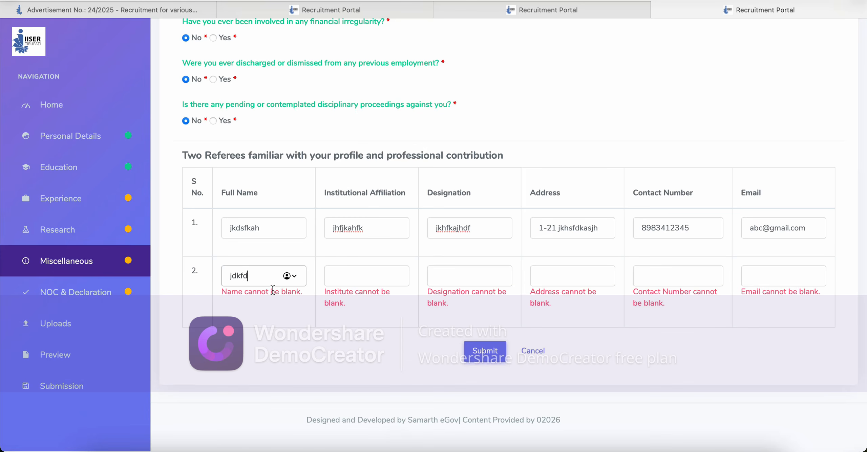
pyautogui.click(397, 276)
pyautogui.write('jkdnf')
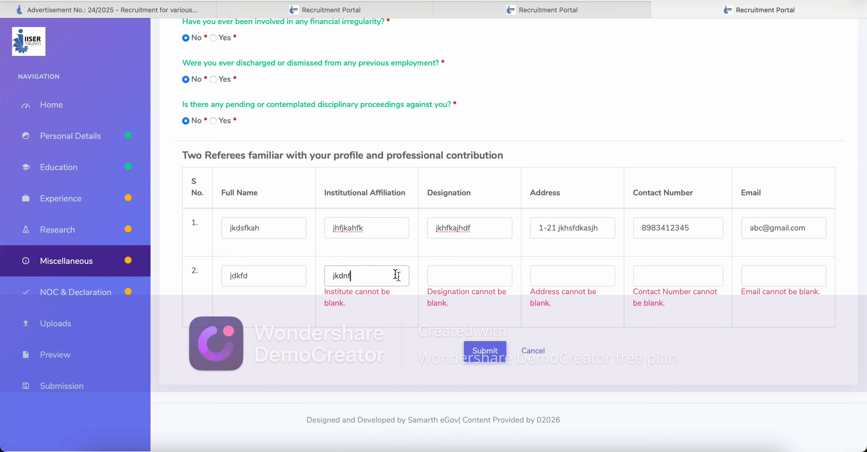
pyautogui.click(485, 276)
pyautogui.write('dfkjnd')
pyautogui.click(578, 276)
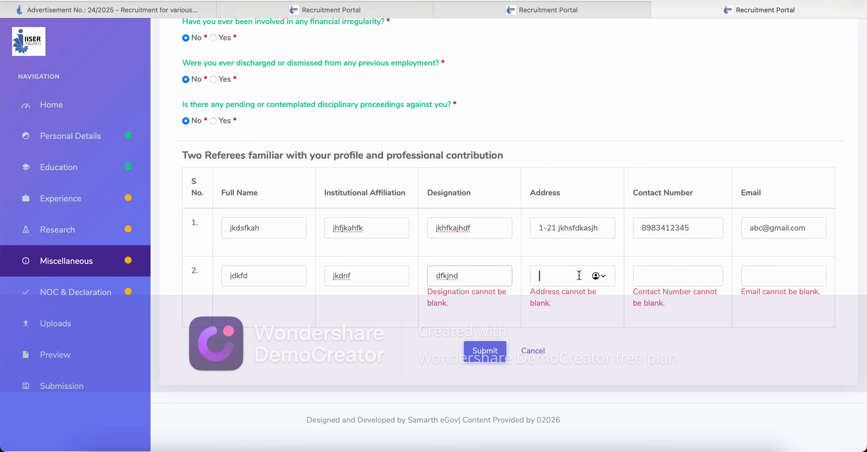
pyautogui.write('jnv')
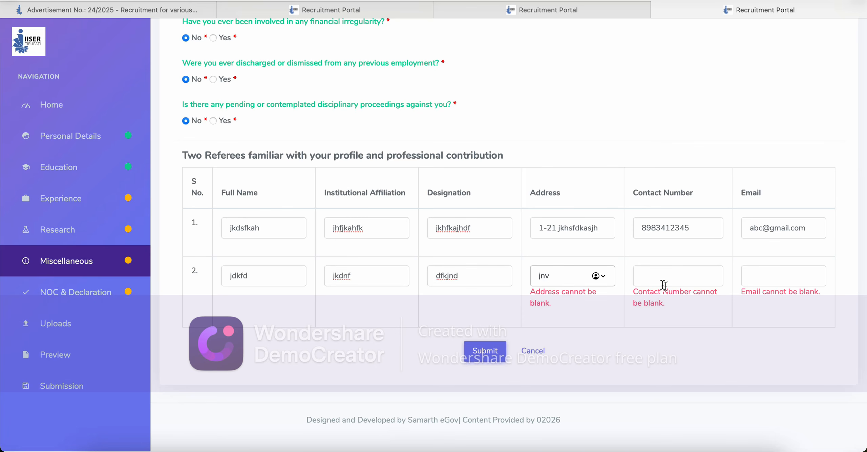
pyautogui.click(664, 284)
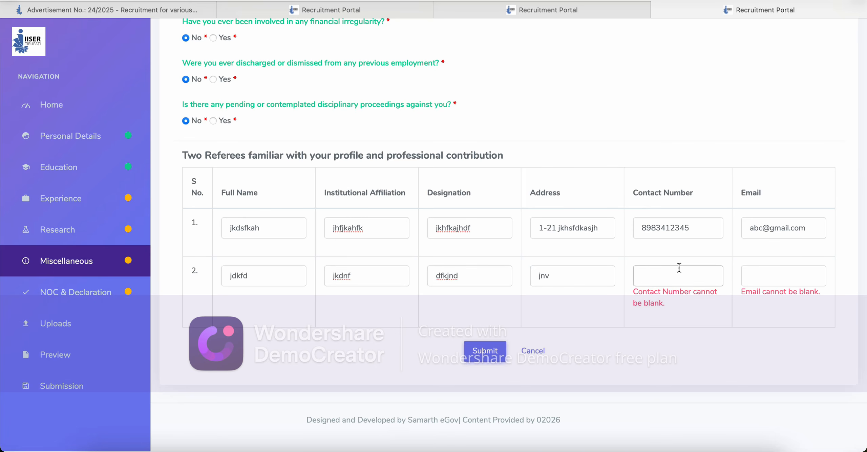
pyautogui.click(770, 273)
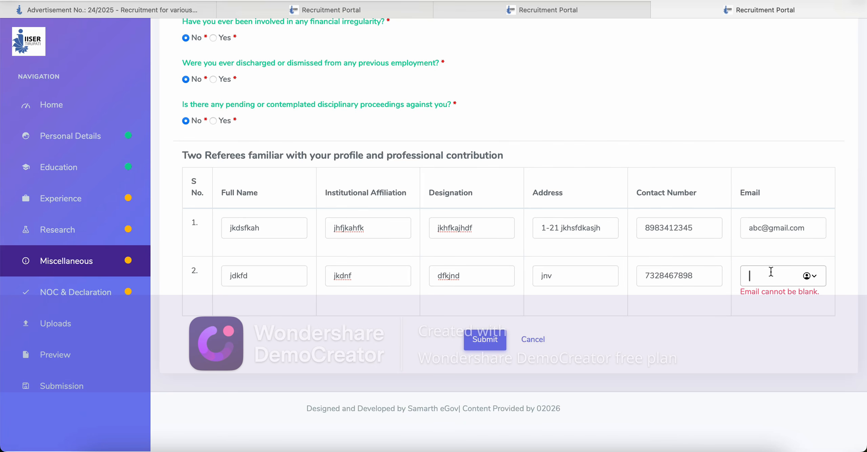
pyautogui.write('bac')
pyautogui.write('@')
pyautogui.write('gmail.com')
# Step: Submit the Miscellaneous section and review its summary listing both referees
pyautogui.click(778, 344)
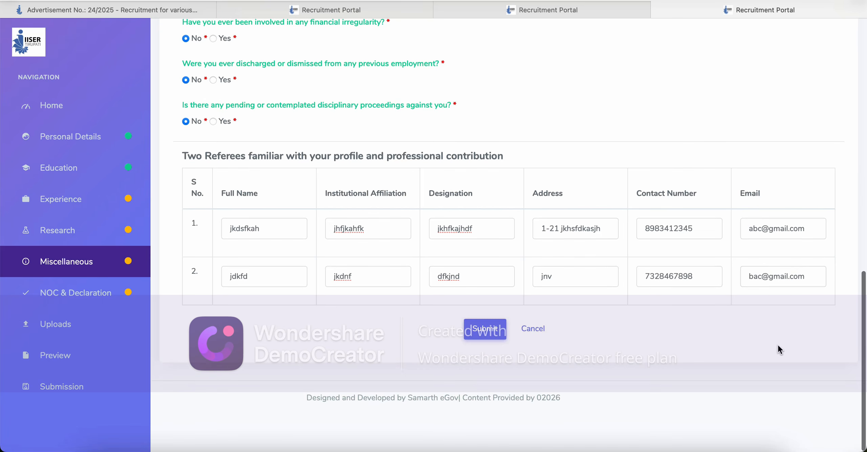
pyautogui.click(490, 333)
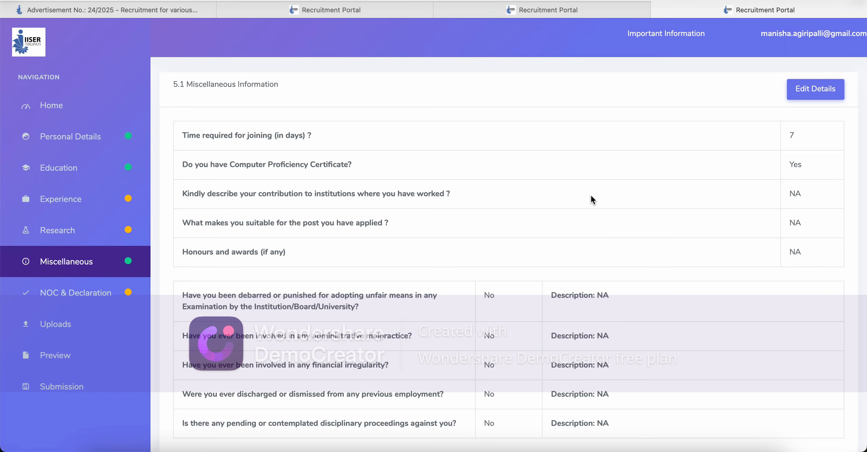
pyautogui.scroll(-10, 591, 198)
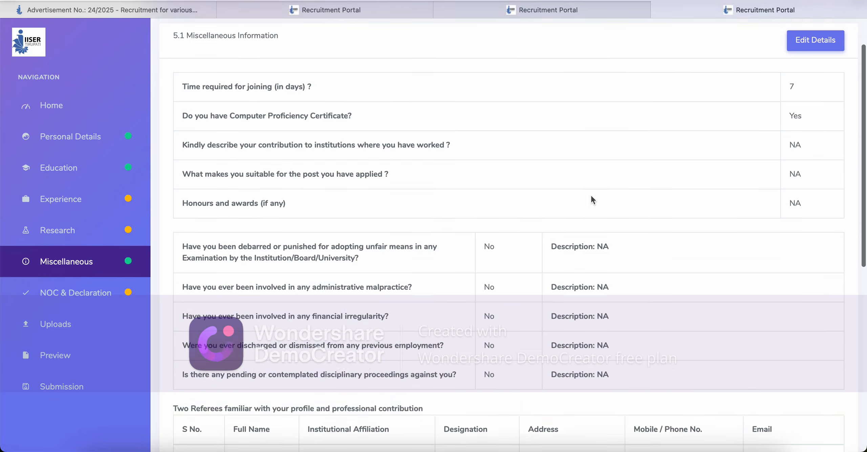
pyautogui.scroll(-3, 591, 200)
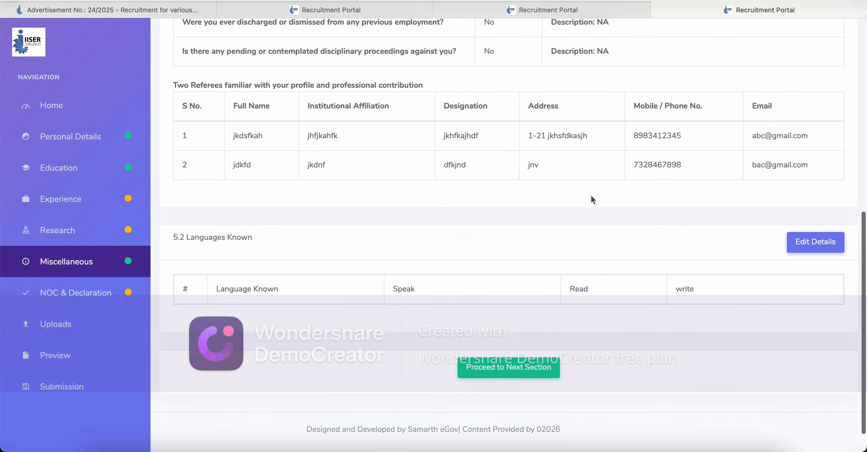
# Step: Proceed to the NOC & Declaration page and save the empty form to reveal required fields
pyautogui.click(501, 346)
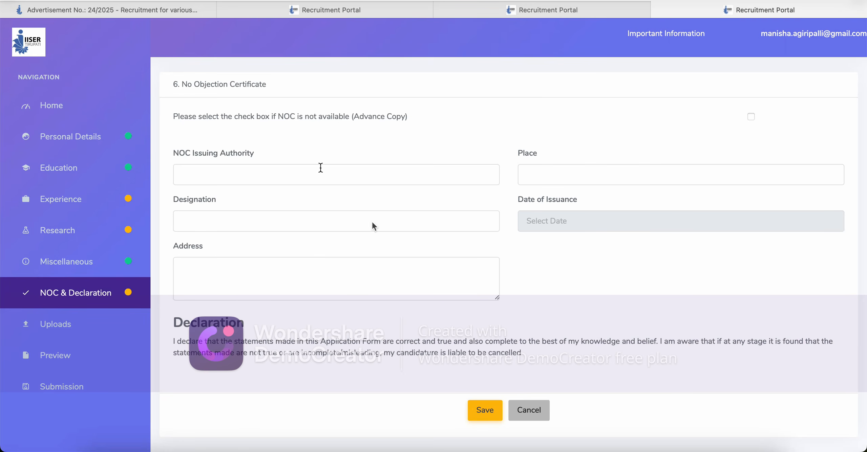
pyautogui.click(487, 413)
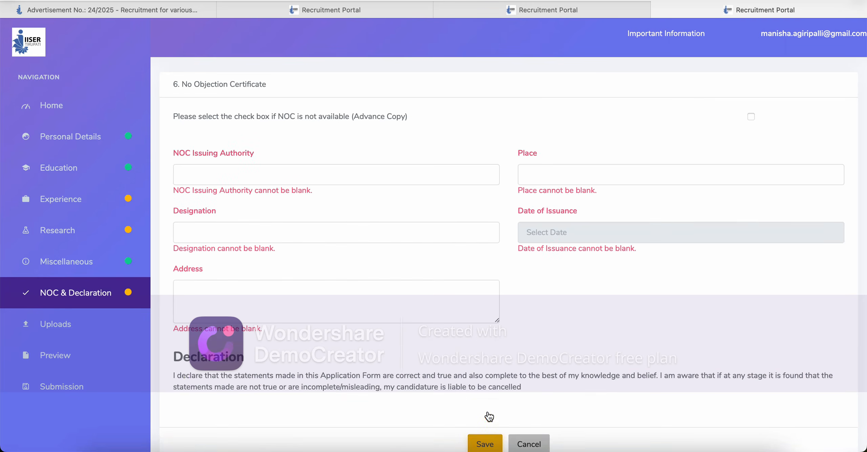
pyautogui.click(327, 171)
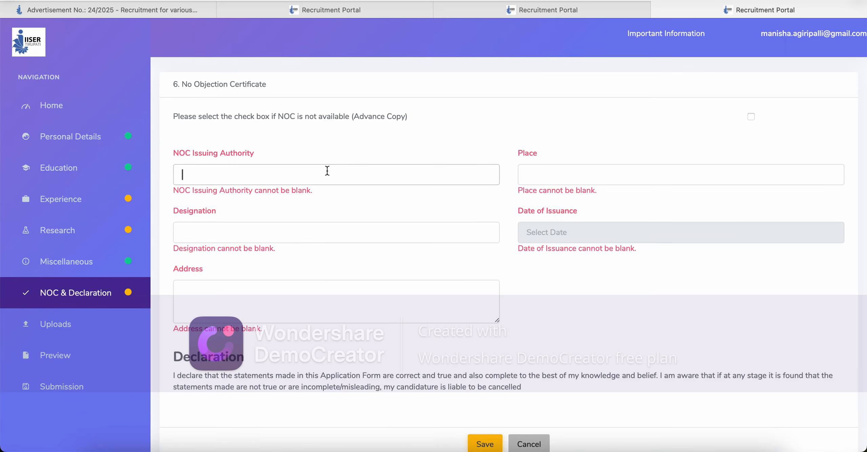
pyautogui.click(331, 217)
# Step: Check the NOC designation, address, place and date fields, closing the calendar without picking a date
pyautogui.click(328, 233)
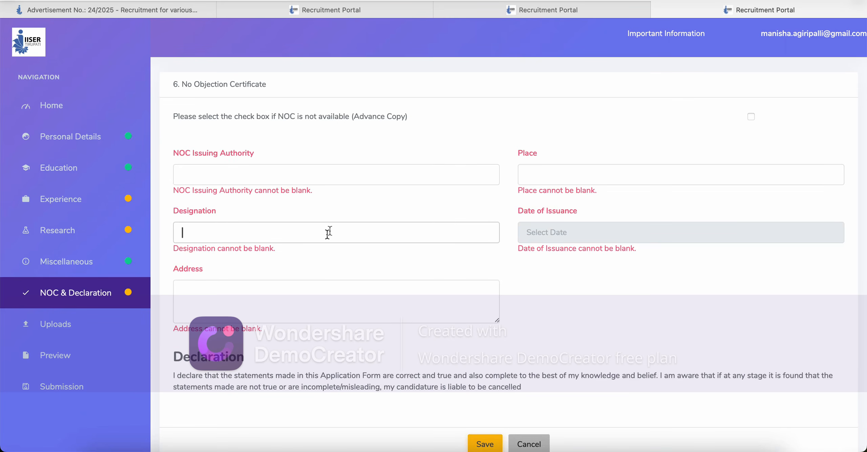
pyautogui.click(347, 210)
pyautogui.click(337, 290)
pyautogui.click(558, 171)
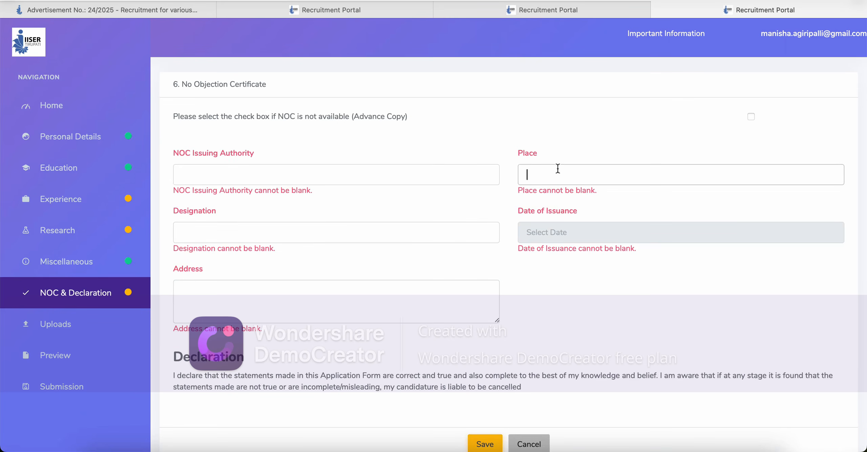
pyautogui.click(573, 240)
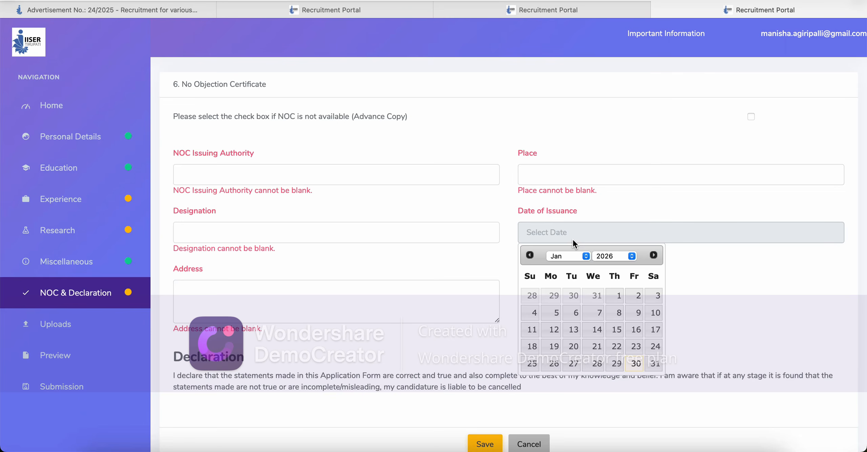
pyautogui.click(461, 123)
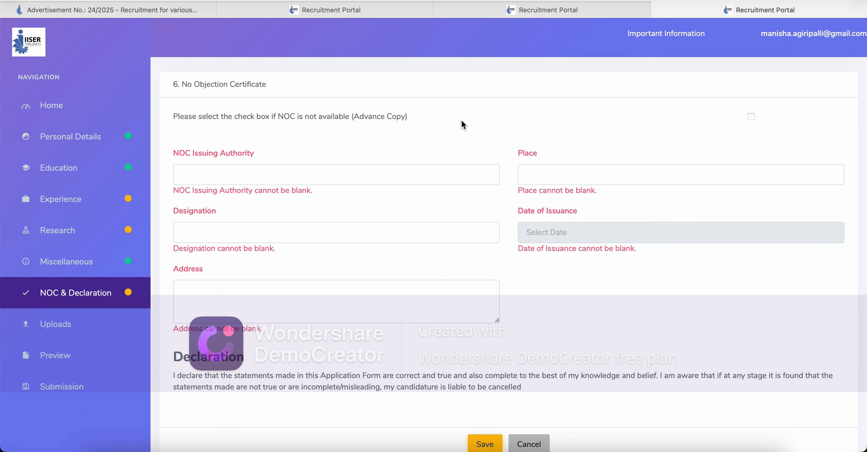
pyautogui.scroll(-3, 462, 121)
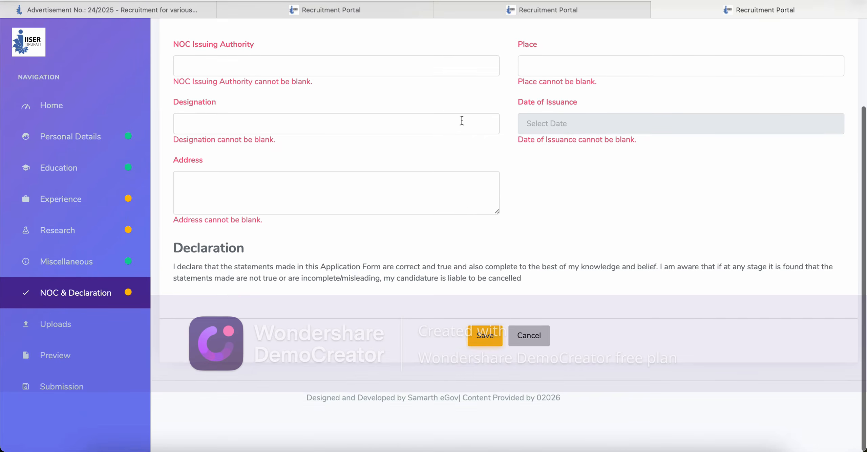
pyautogui.scroll(3, 462, 120)
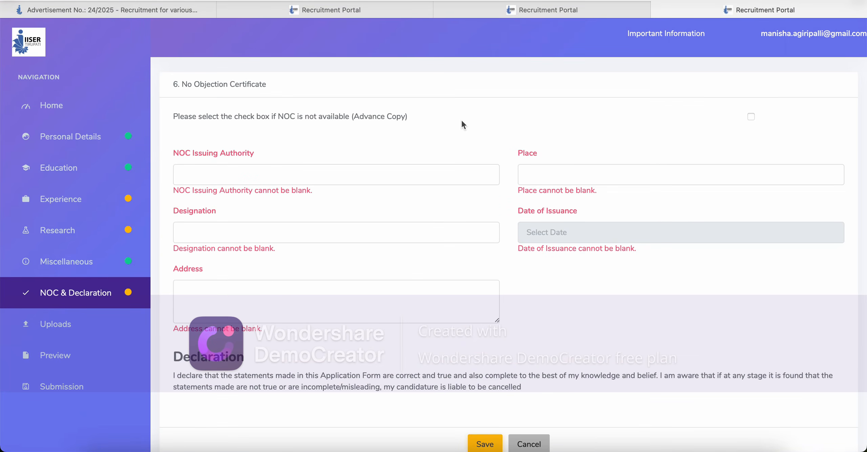
# Step: Open the Advt. No. 24/2025 PDF and scroll to the Superintendent post (Post Code 006)
pyautogui.click(147, 11)
pyautogui.click(170, 261)
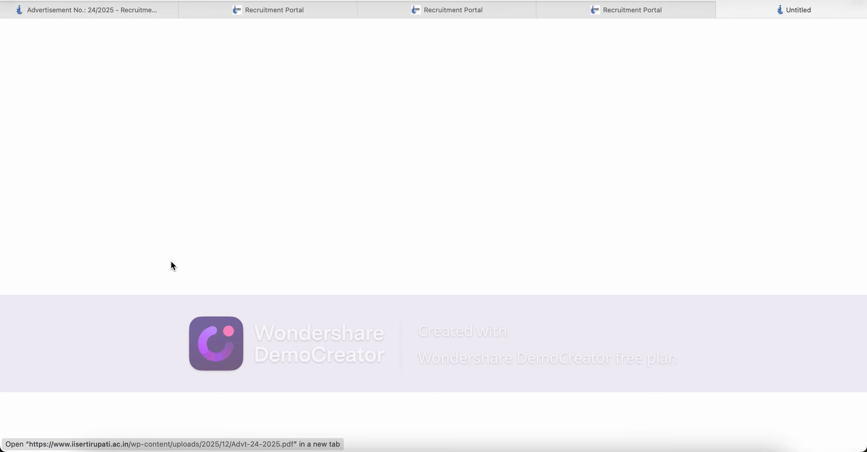
pyautogui.scroll(-5, 271, 275)
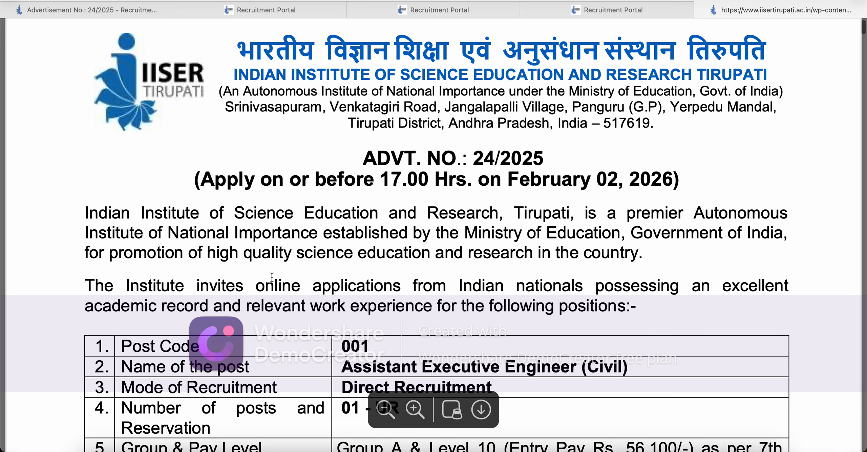
pyautogui.scroll(-1, 271, 277)
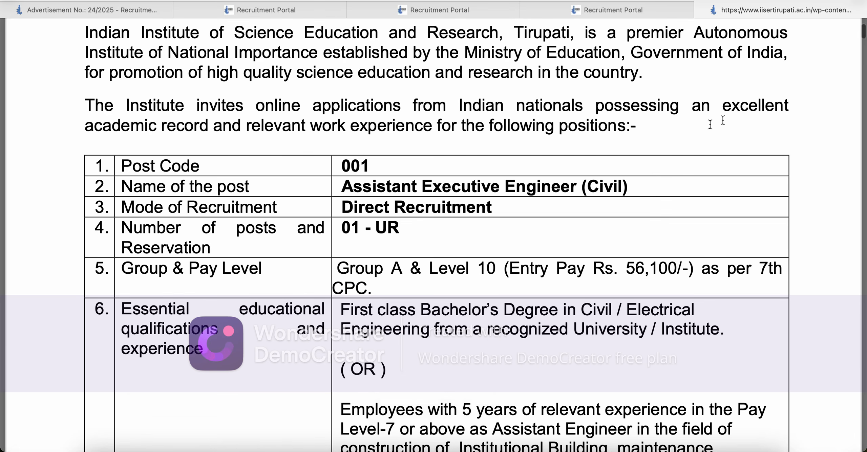
pyautogui.moveTo(863, 44); pyautogui.dragTo(864, 125)
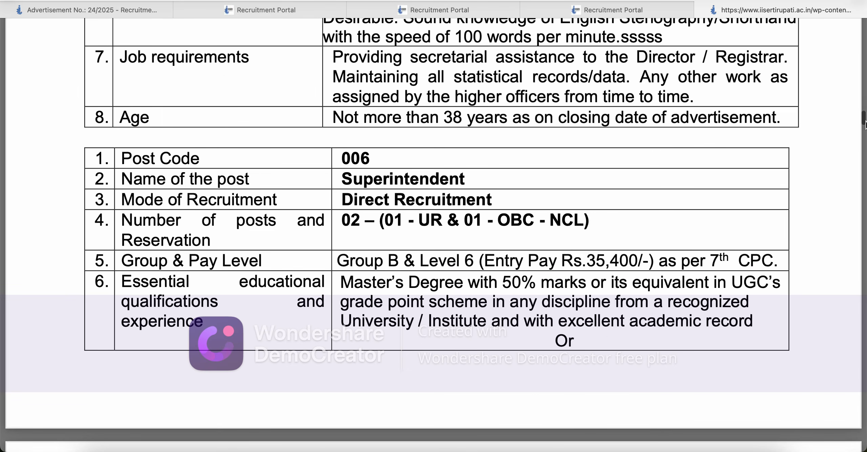
pyautogui.moveTo(865, 124); pyautogui.dragTo(865, 125)
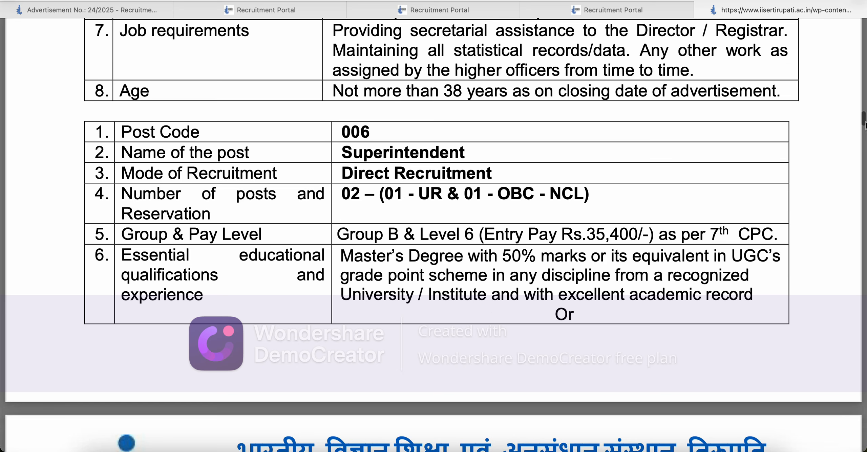
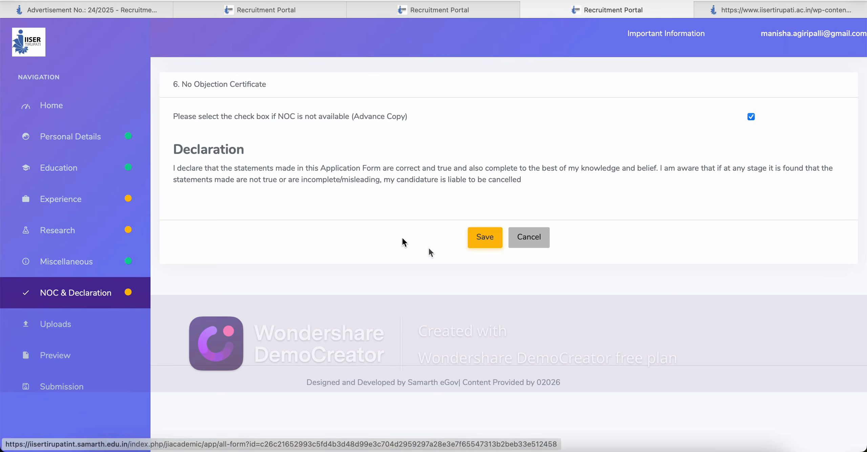
# Step: Save the NOC & Declaration form with the no-NOC option and view the Advt. 24/2025 PDF
pyautogui.click(491, 238)
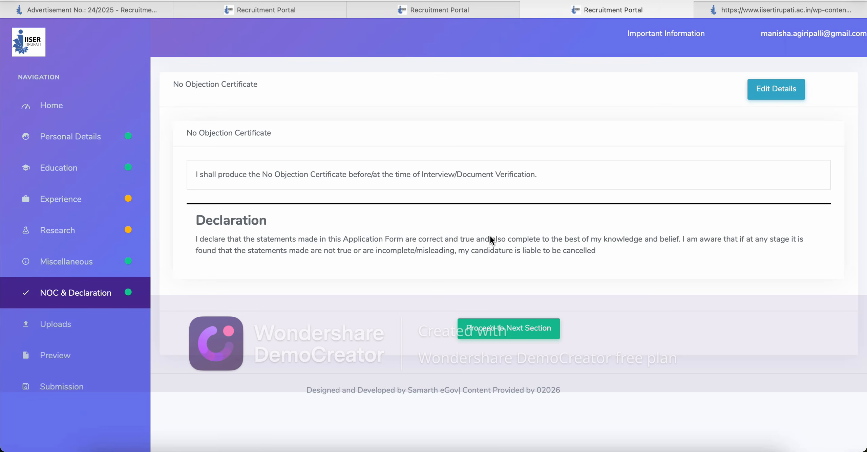
pyautogui.click(784, 11)
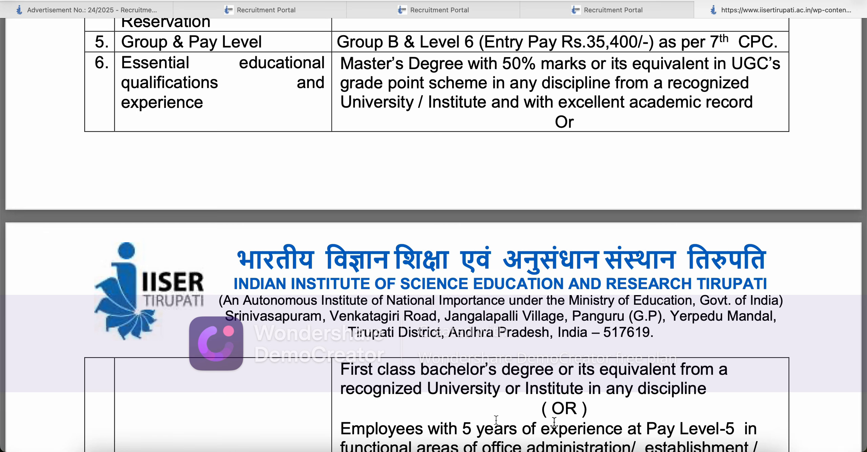
# Step: Review the bachelor's degree and five-year experience requirements, then continue to the portal's Uploads section
pyautogui.moveTo(359, 372); pyautogui.dragTo(500, 389)
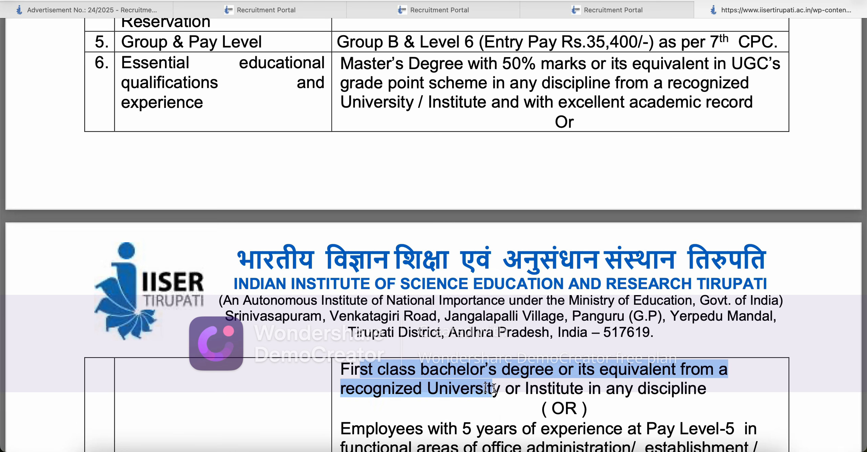
pyautogui.click(655, 411)
pyautogui.scroll(-1, 655, 411)
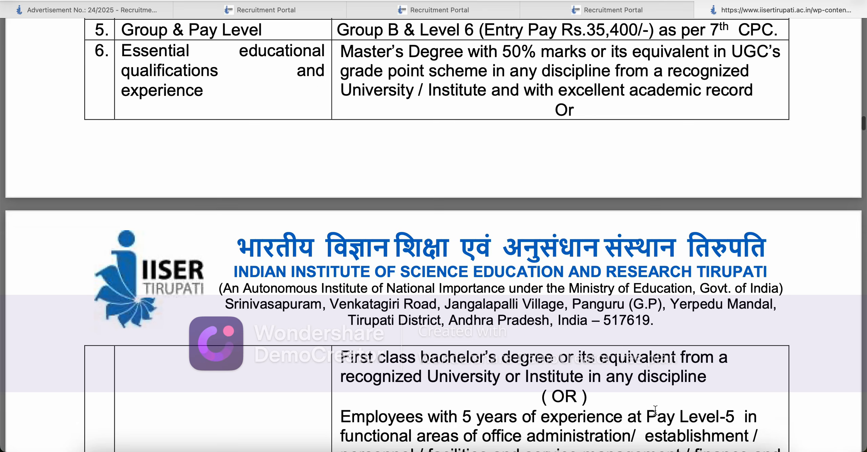
pyautogui.scroll(-10, 655, 410)
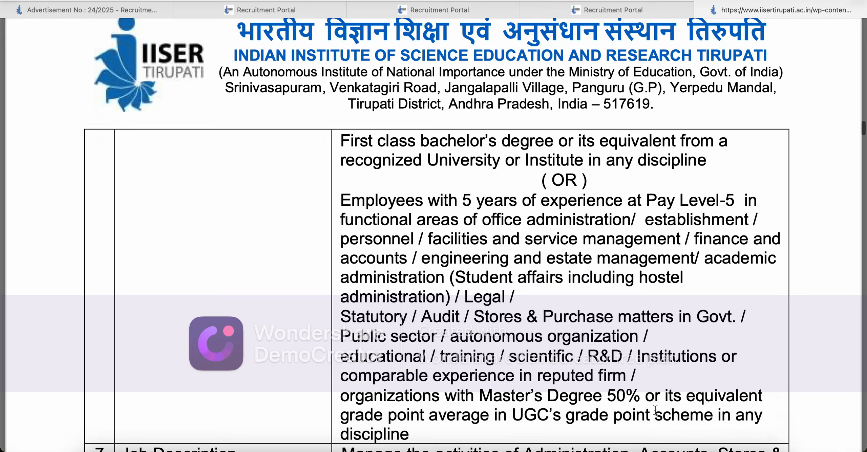
pyautogui.moveTo(341, 152); pyautogui.dragTo(578, 216)
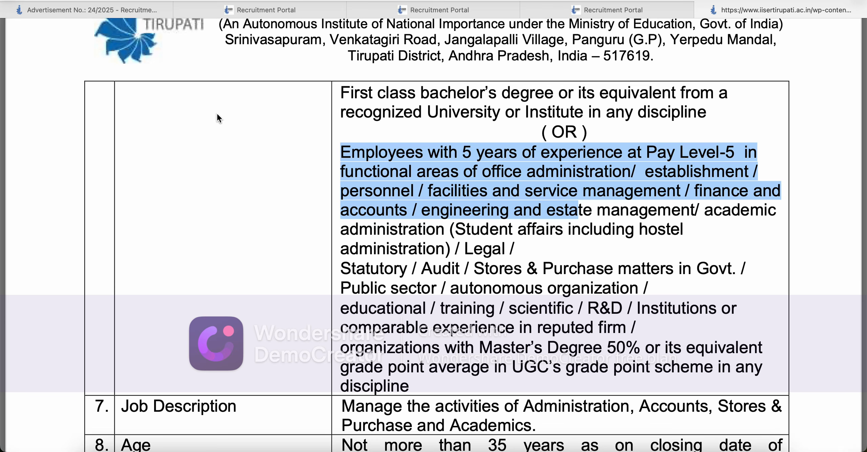
pyautogui.click(625, 11)
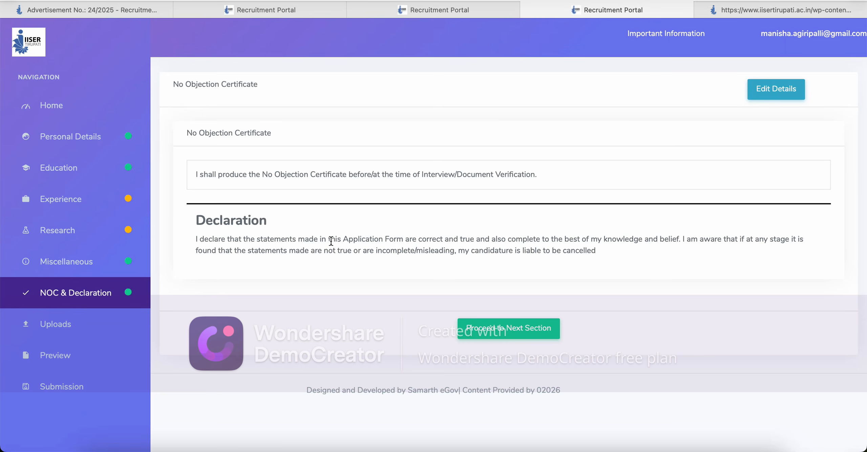
pyautogui.click(495, 329)
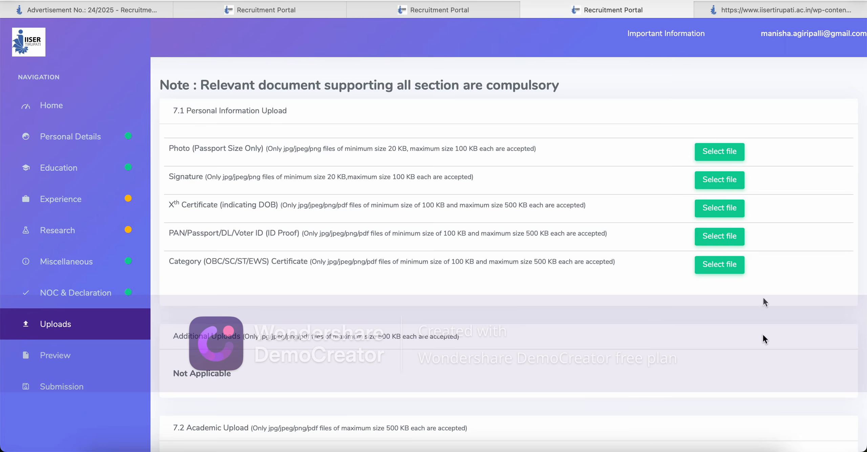
# Step: Attach railways.jpeg as the Photo after trying nebard(1).jpg and Add a heading.png
pyautogui.click(714, 154)
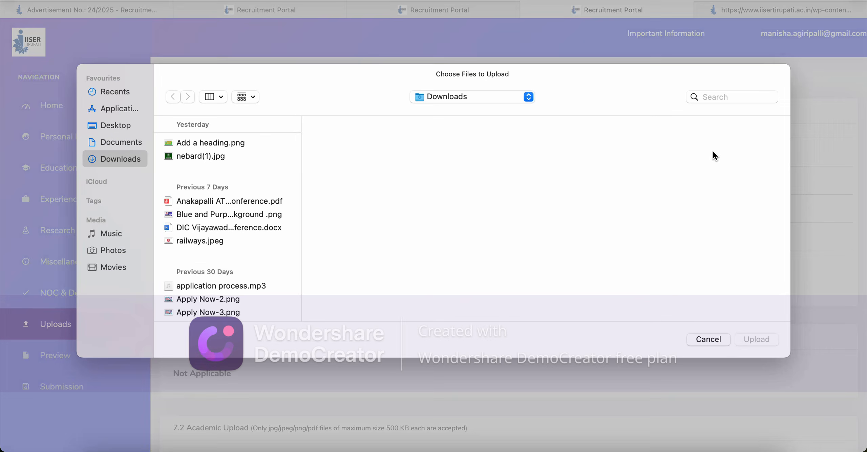
pyautogui.click(229, 156)
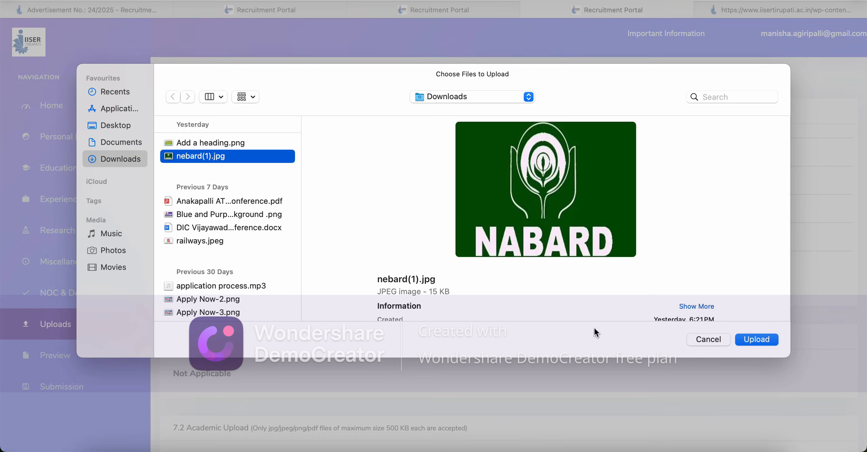
pyautogui.click(756, 339)
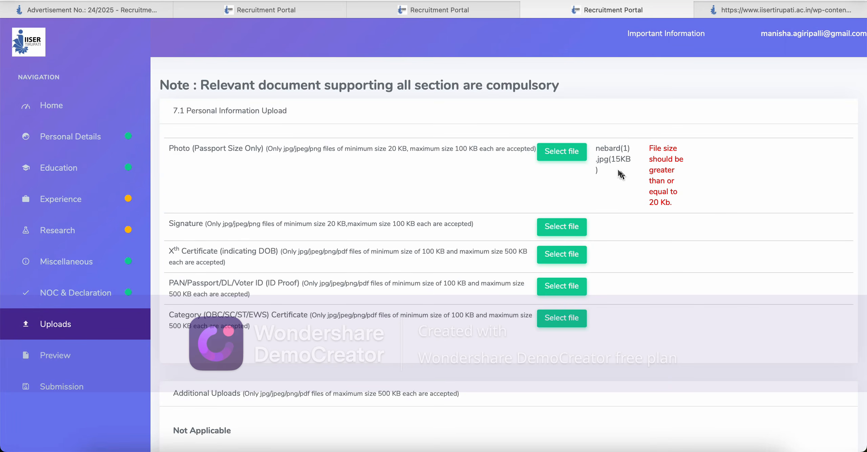
pyautogui.click(570, 158)
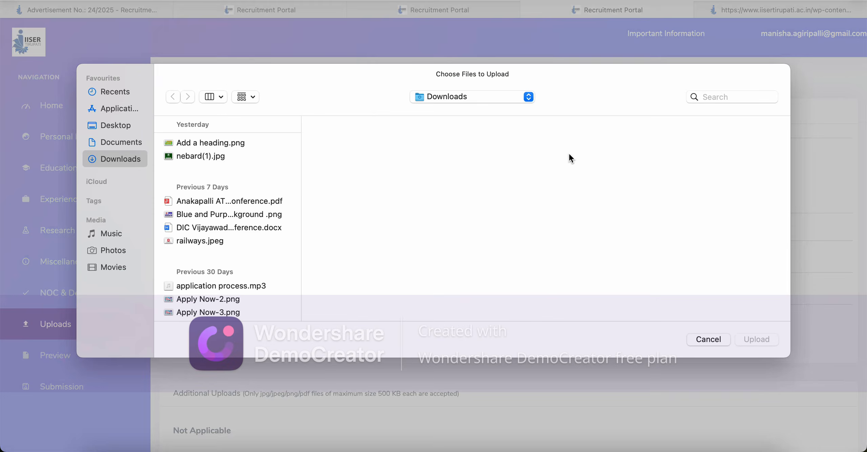
pyautogui.click(220, 142)
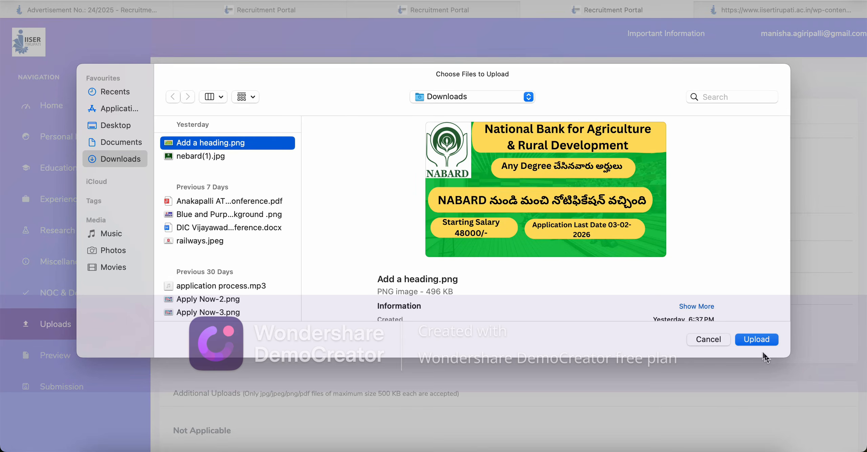
pyautogui.click(756, 340)
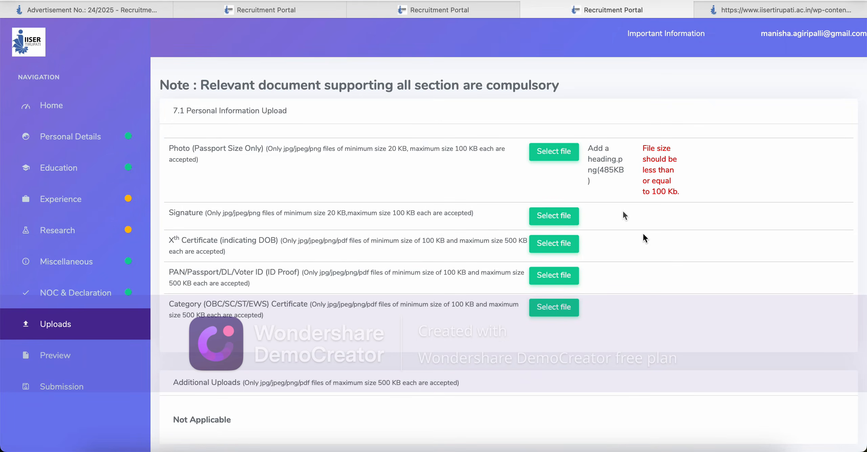
pyautogui.click(562, 152)
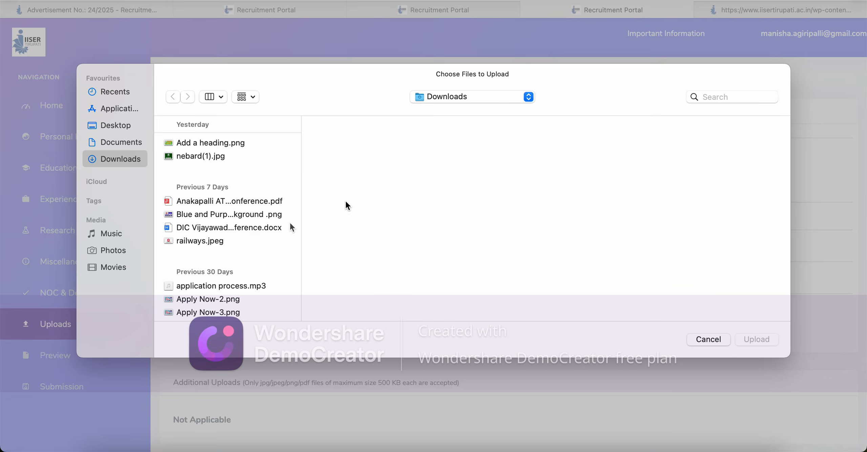
pyautogui.click(229, 243)
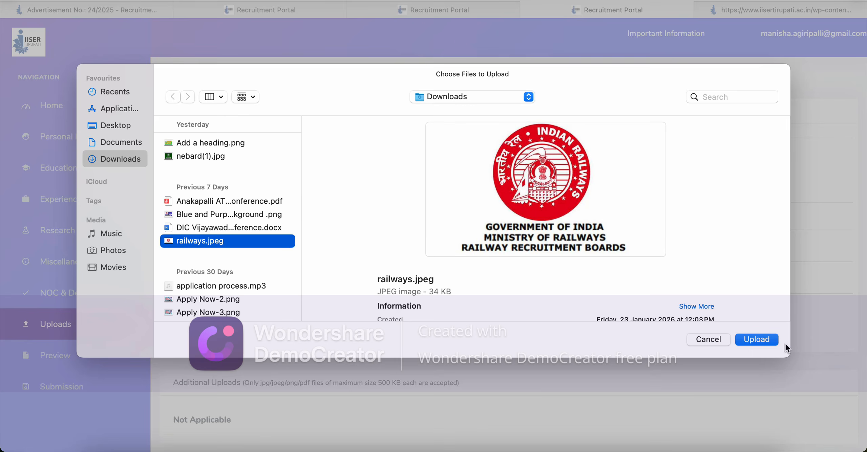
pyautogui.click(761, 342)
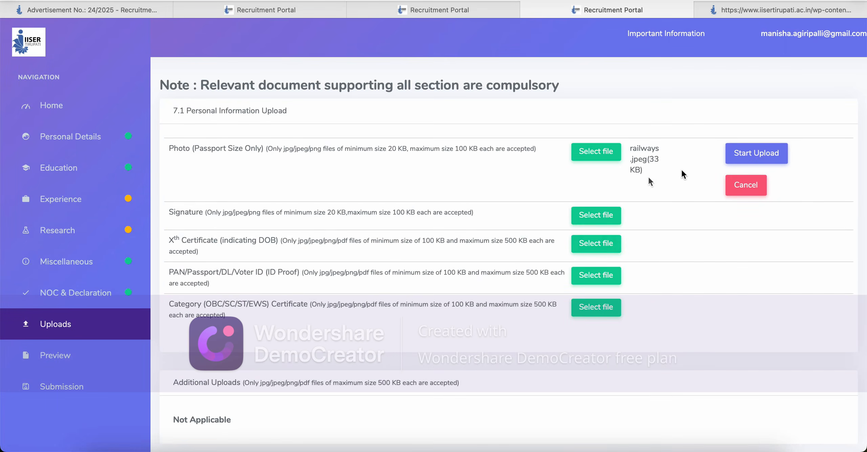
# Step: Attach railways.jpeg as the Signature
pyautogui.click(595, 215)
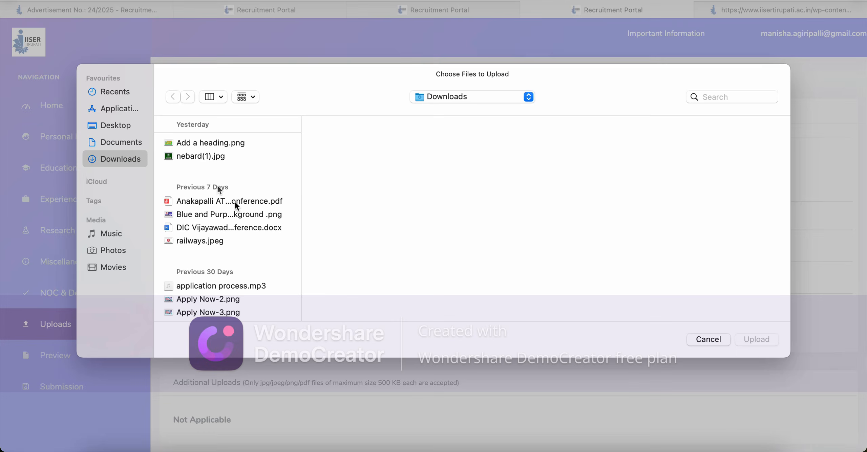
pyautogui.click(210, 241)
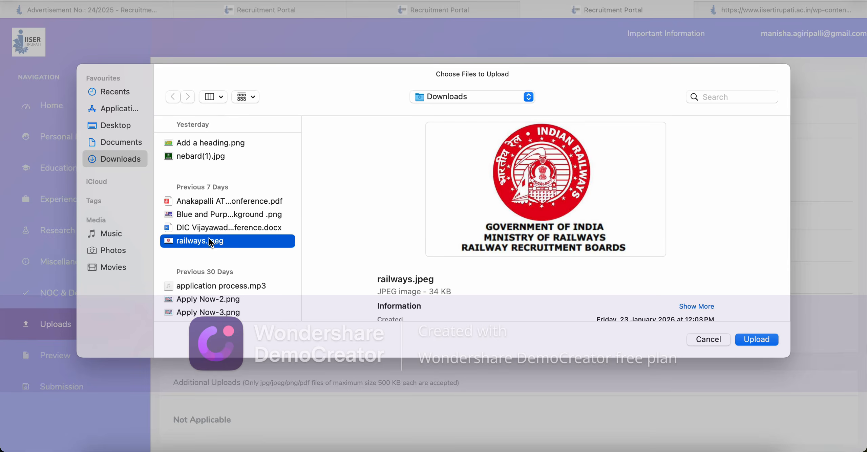
pyautogui.click(755, 340)
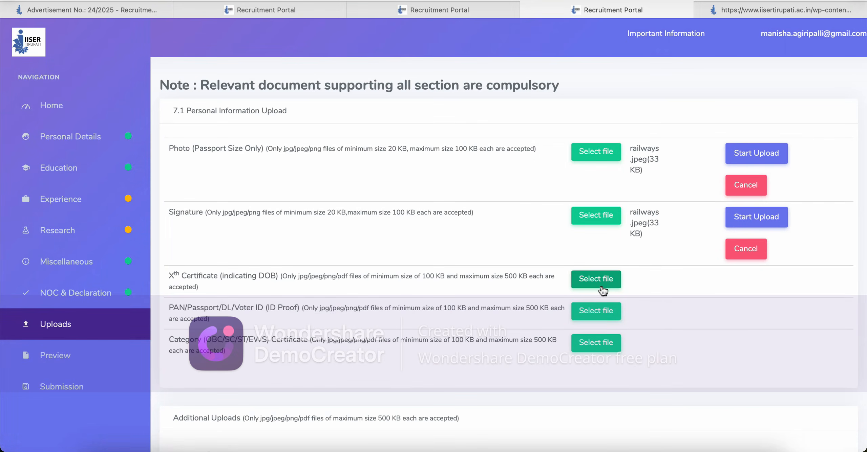
# Step: Attach Apply Now-2.png as the Xth Certificate, replacing the Anakapalli ATR PDF first chosen
pyautogui.click(604, 284)
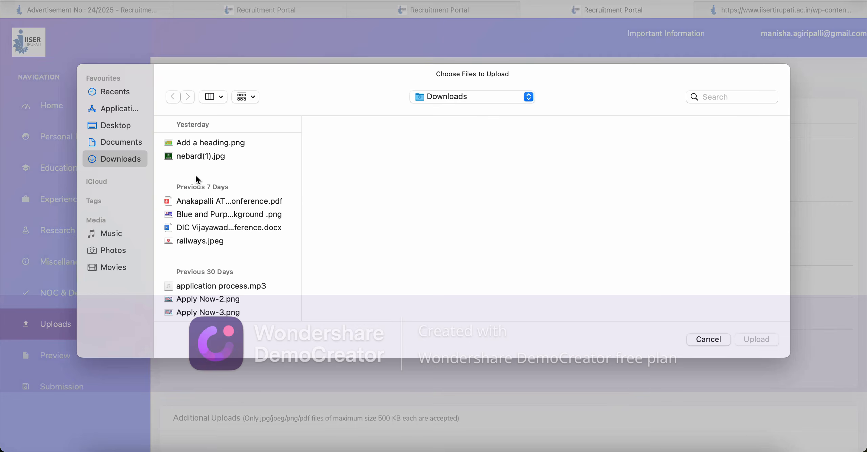
pyautogui.click(204, 202)
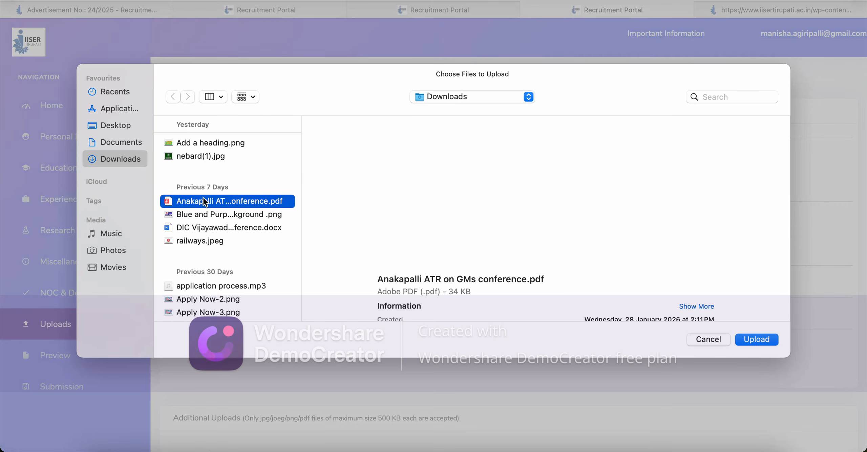
pyautogui.click(758, 338)
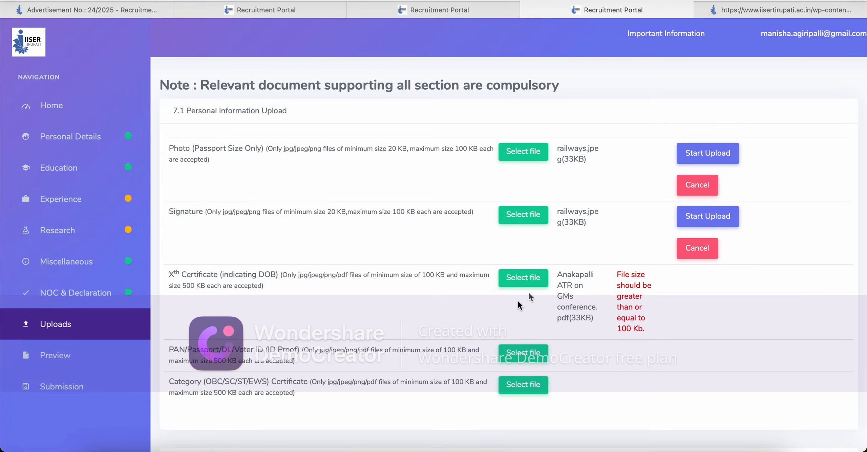
pyautogui.click(532, 281)
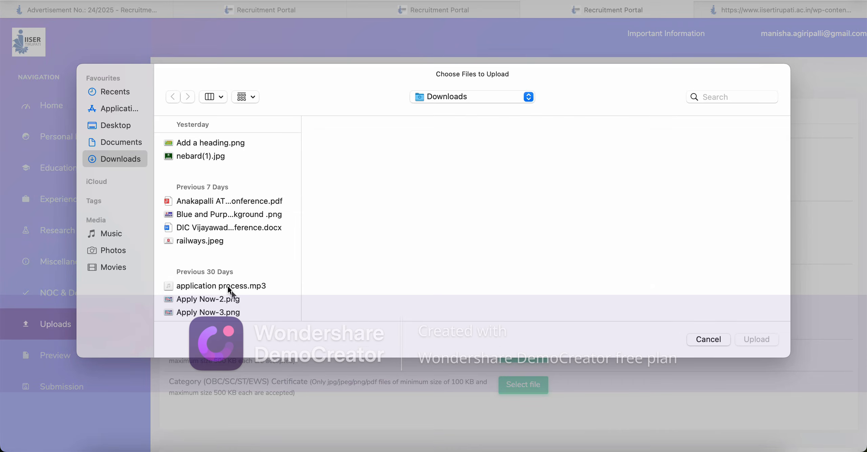
pyautogui.click(233, 300)
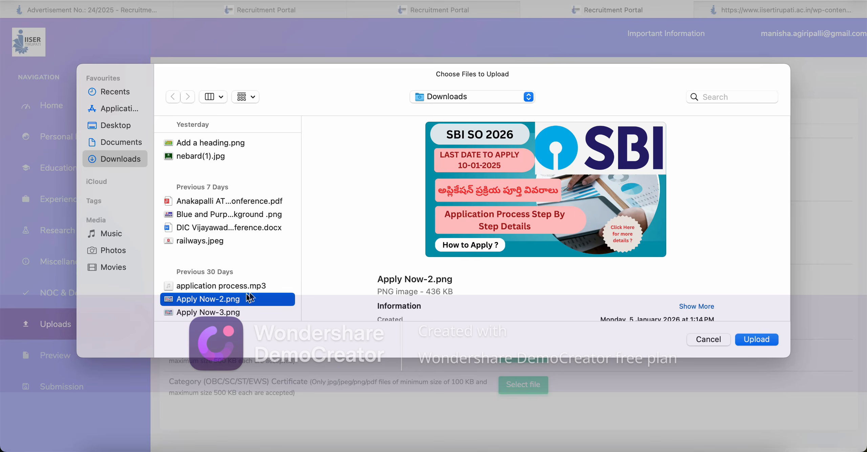
pyautogui.click(758, 338)
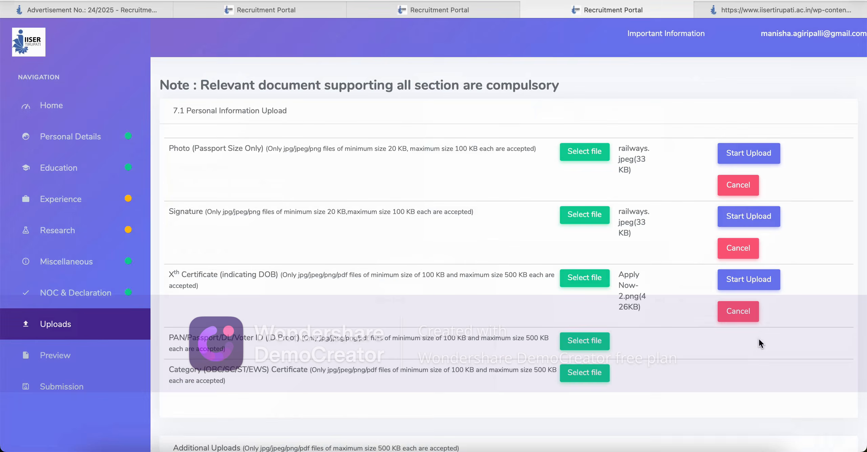
# Step: Attach the Blue and Purple Youtube Thumbnail Background PNG as both ID proof and Category certificate
pyautogui.click(580, 342)
pyautogui.click(250, 214)
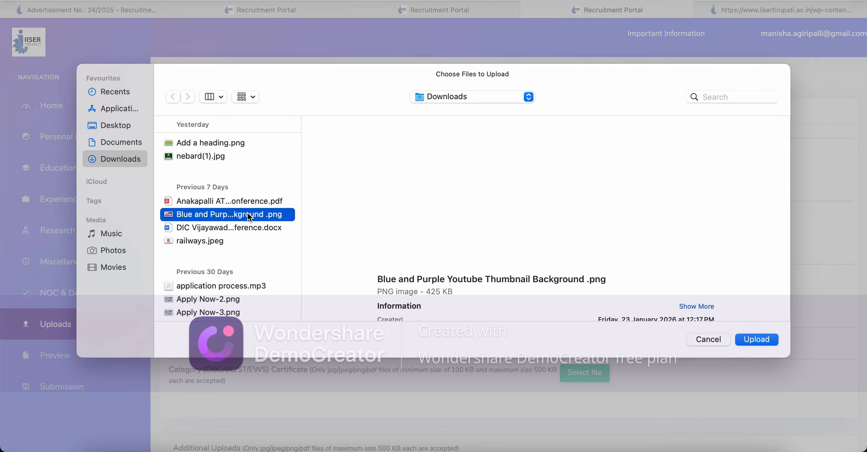
pyautogui.click(767, 341)
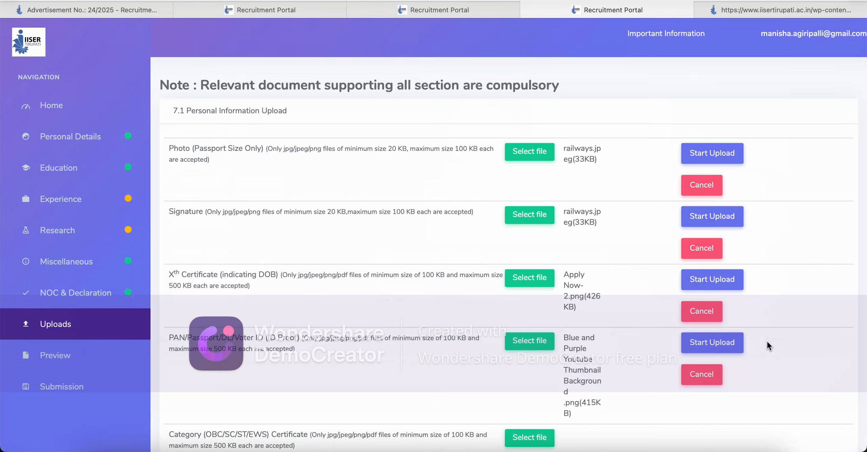
pyautogui.scroll(-8, 743, 251)
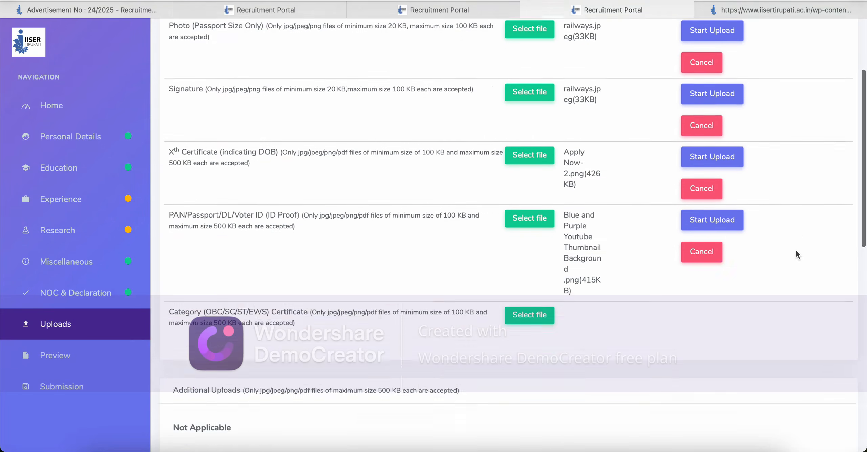
pyautogui.click(529, 174)
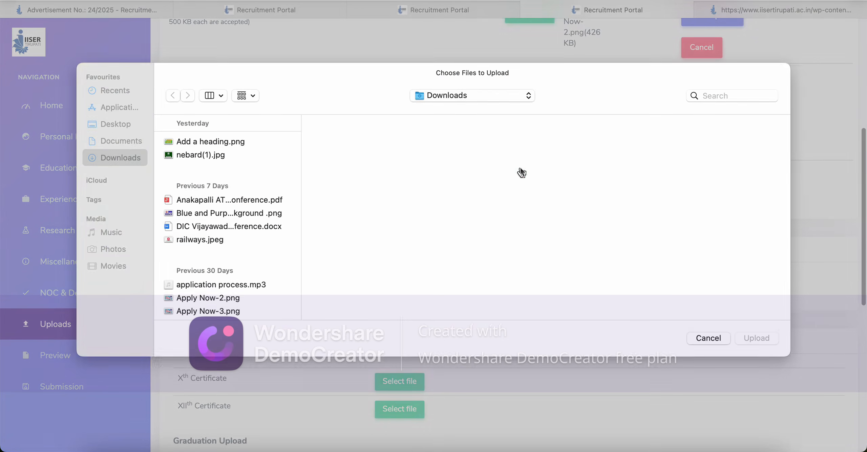
pyautogui.click(219, 216)
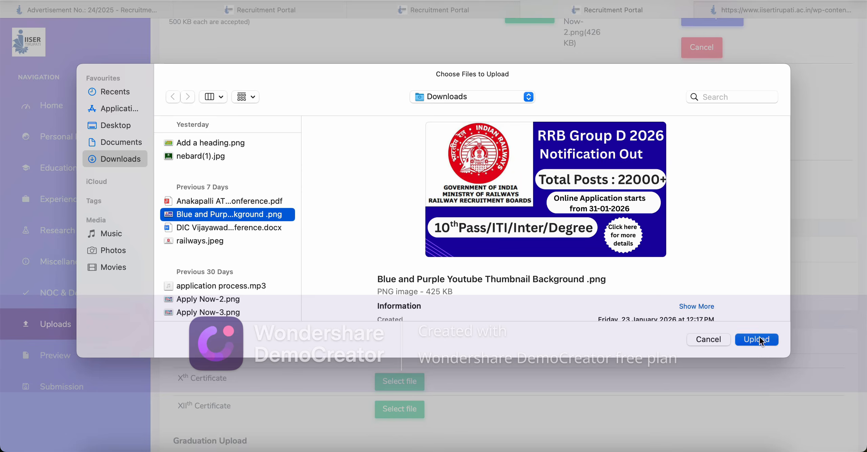
pyautogui.click(758, 340)
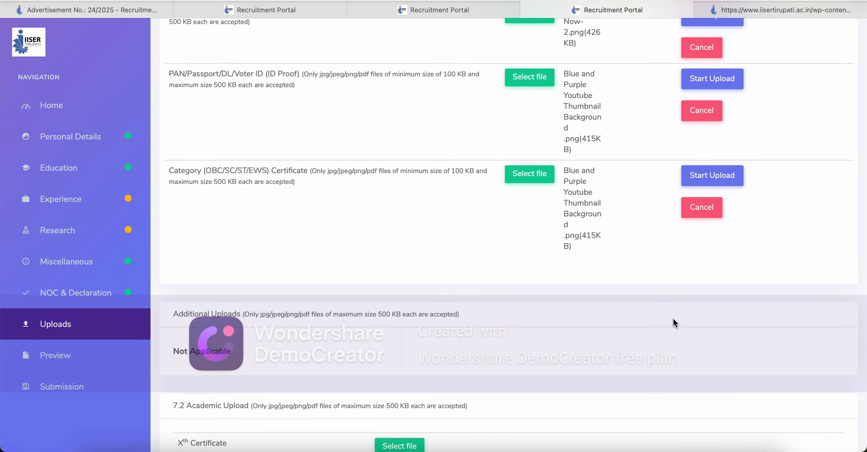
pyautogui.scroll(-10, 673, 319)
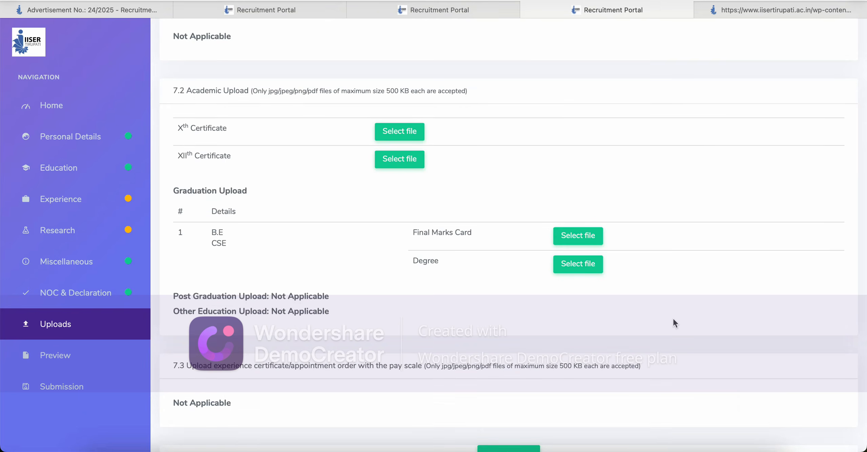
pyautogui.scroll(15, 673, 324)
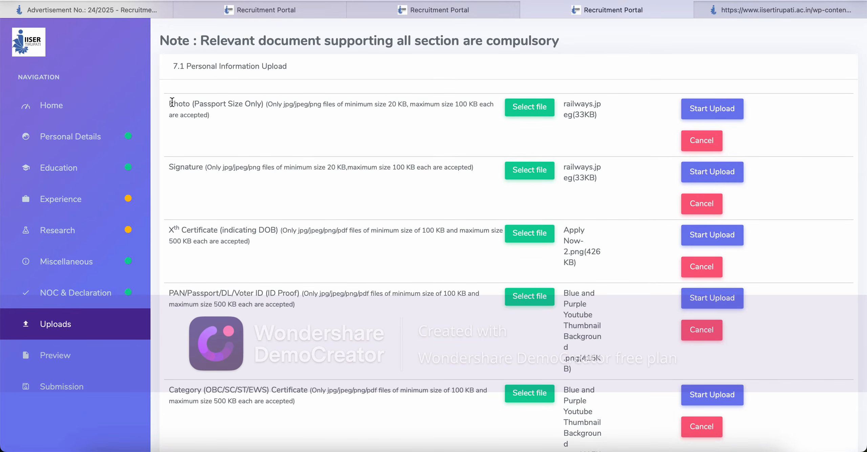
pyautogui.moveTo(172, 102); pyautogui.dragTo(229, 117)
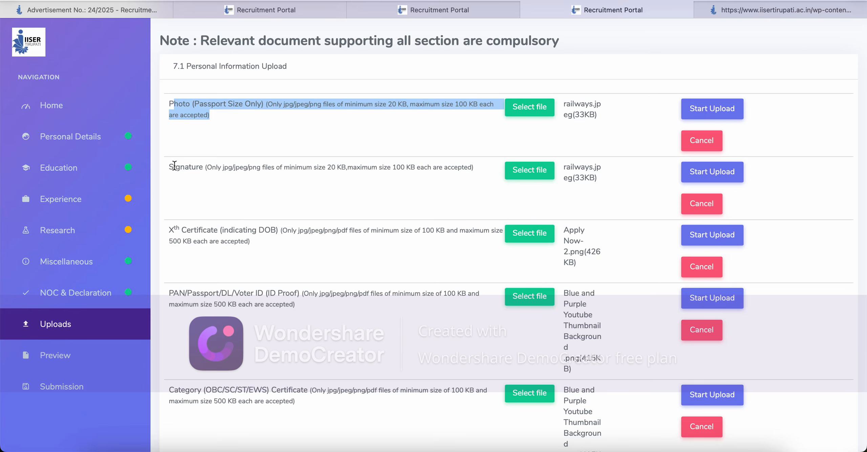
pyautogui.moveTo(173, 166)
pyautogui.mouseDown()
pyautogui.moveTo(212, 169)
pyautogui.moveTo(230, 184)
pyautogui.mouseUp()
pyautogui.moveTo(175, 227); pyautogui.dragTo(229, 246)
pyautogui.moveTo(177, 294); pyautogui.dragTo(225, 306)
pyautogui.click(229, 339)
pyautogui.scroll(-7, 229, 338)
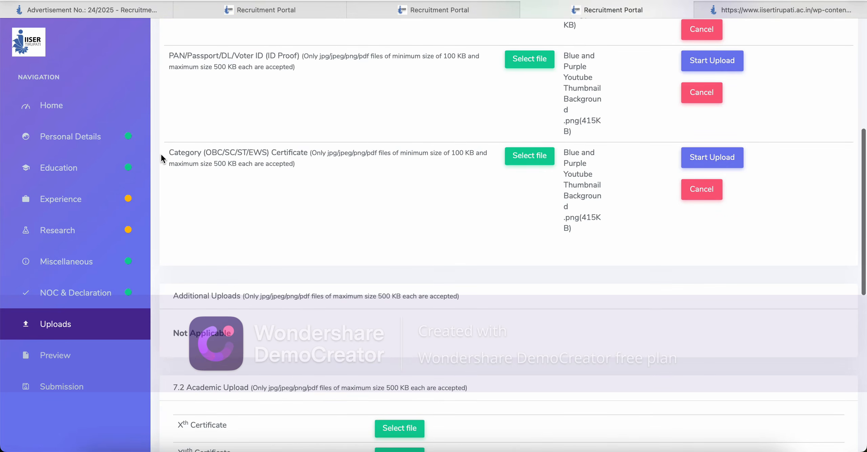
pyautogui.scroll(-8, 305, 346)
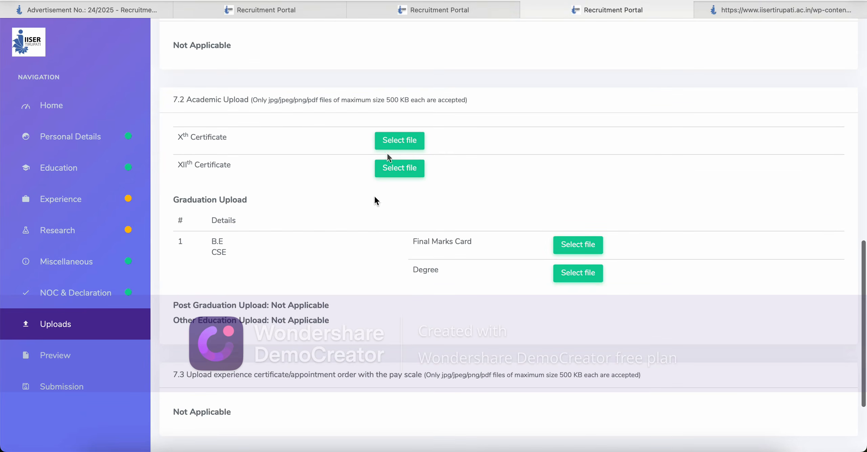
# Step: Attach the Anakapalli ATR on GMs conference PDF as the Xth Certificate
pyautogui.click(404, 146)
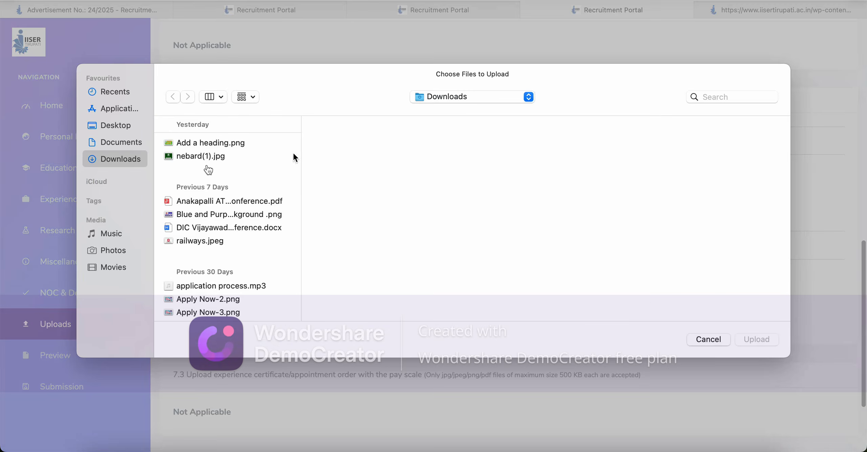
pyautogui.click(207, 201)
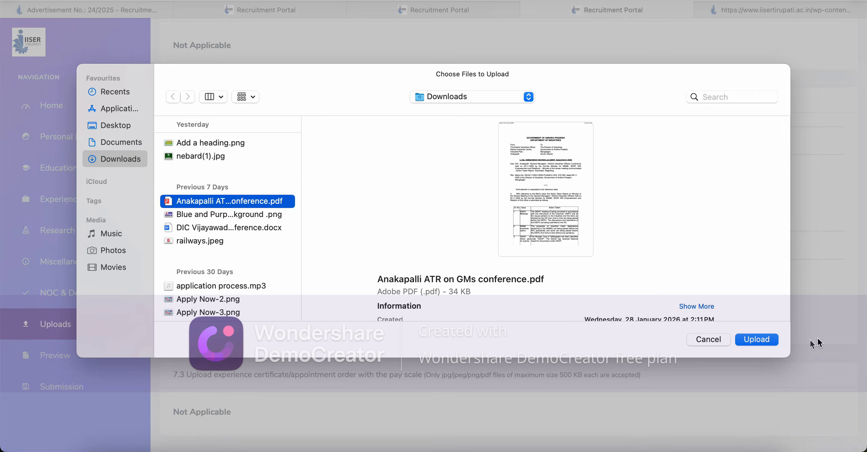
pyautogui.click(757, 339)
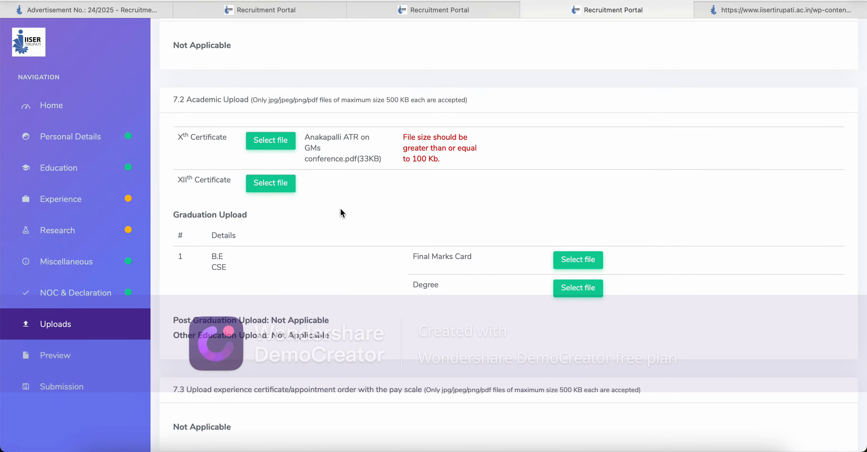
pyautogui.scroll(2, 340, 207)
pyautogui.scroll(-6, 340, 208)
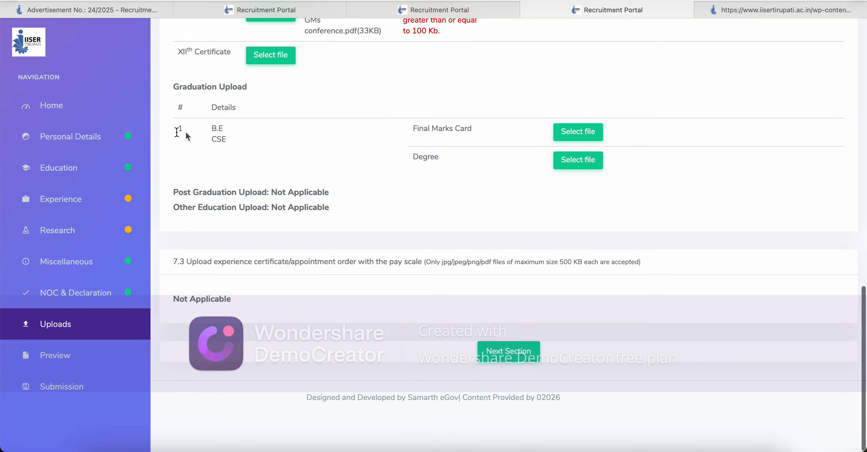
# Step: Review the B.E CSE graduation entry and the Post Graduation and Other Education upload lines
pyautogui.moveTo(207, 134); pyautogui.dragTo(247, 154)
pyautogui.click(254, 160)
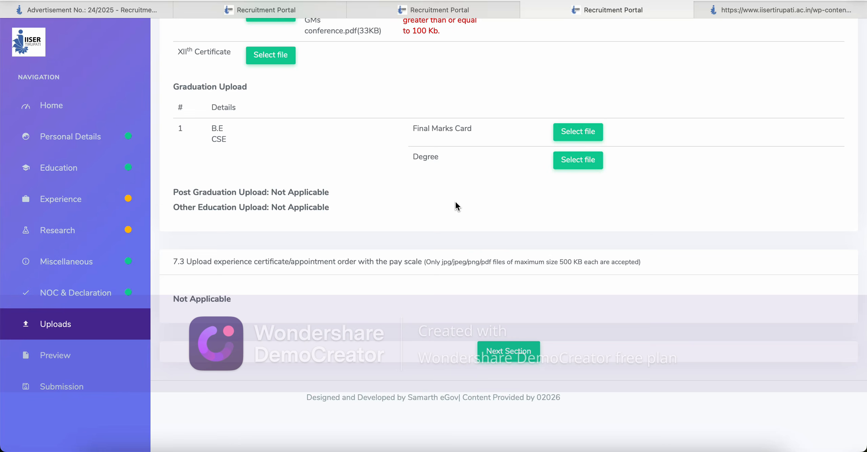
pyautogui.moveTo(183, 192); pyautogui.dragTo(340, 196)
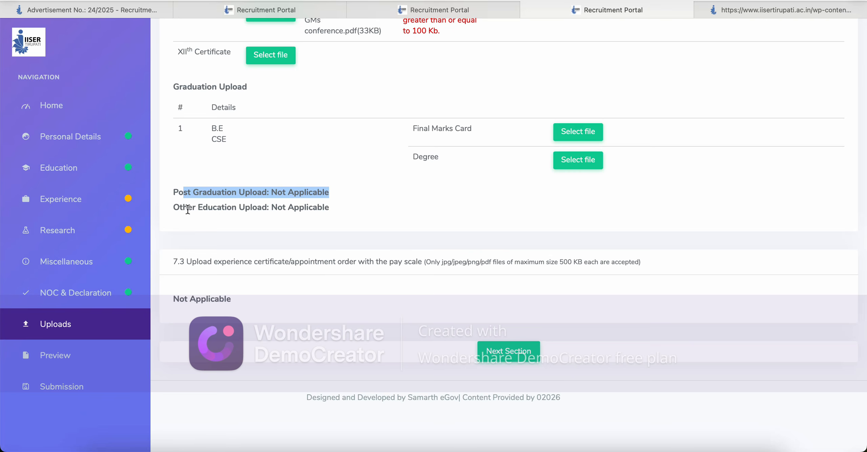
pyautogui.moveTo(188, 208); pyautogui.dragTo(362, 214)
pyautogui.click(361, 214)
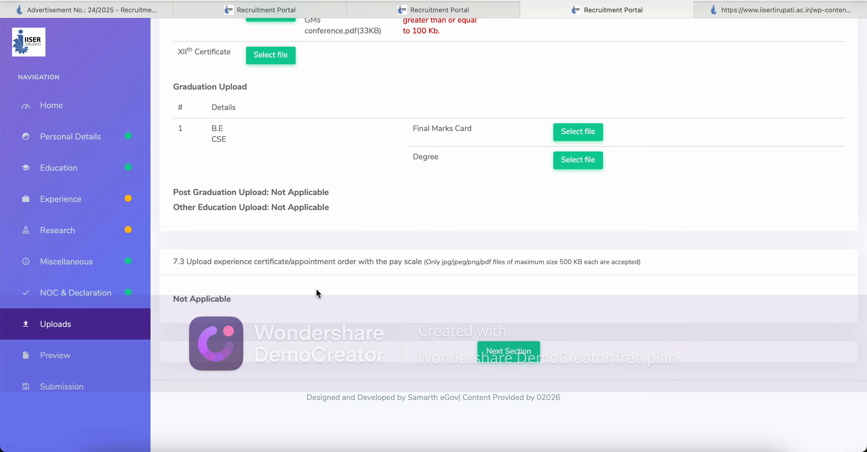
pyautogui.scroll(-2, 316, 289)
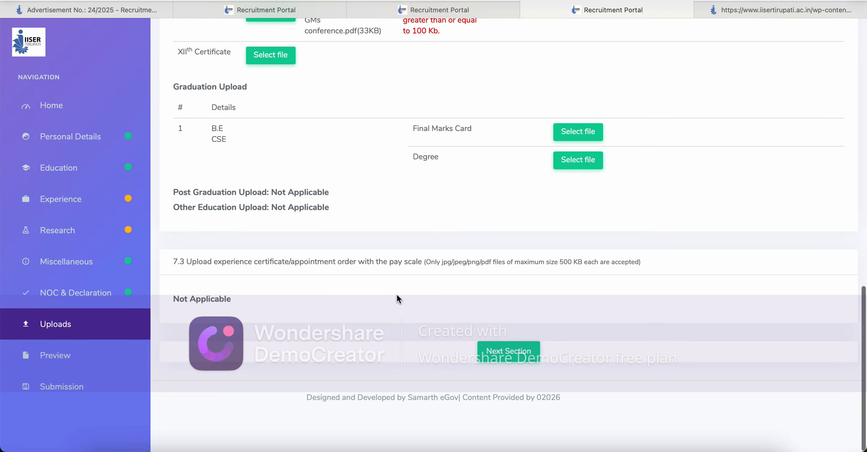
# Step: In the Preview, tick 'I agree to the terms and condition' under the Declaration
pyautogui.click(501, 353)
pyautogui.scroll(-10, 464, 316)
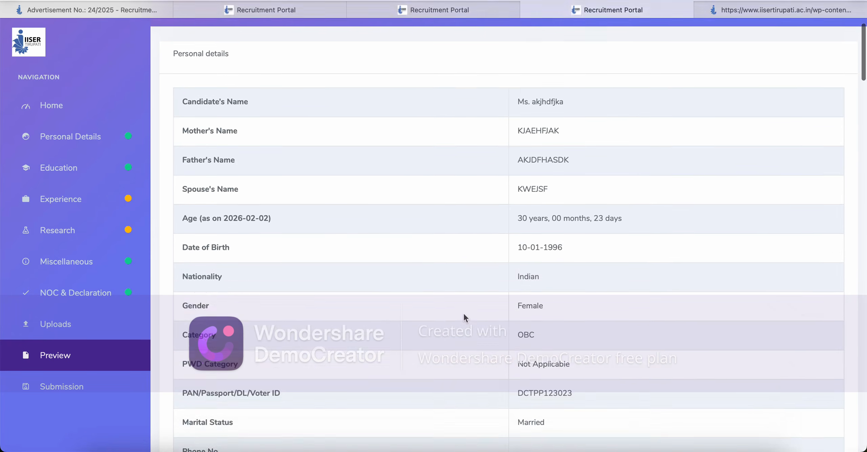
pyautogui.scroll(-10, 463, 313)
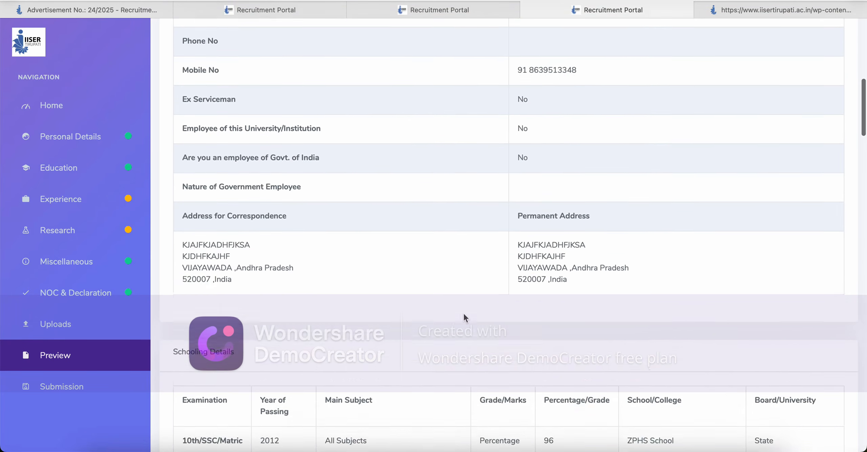
pyautogui.scroll(-10, 463, 316)
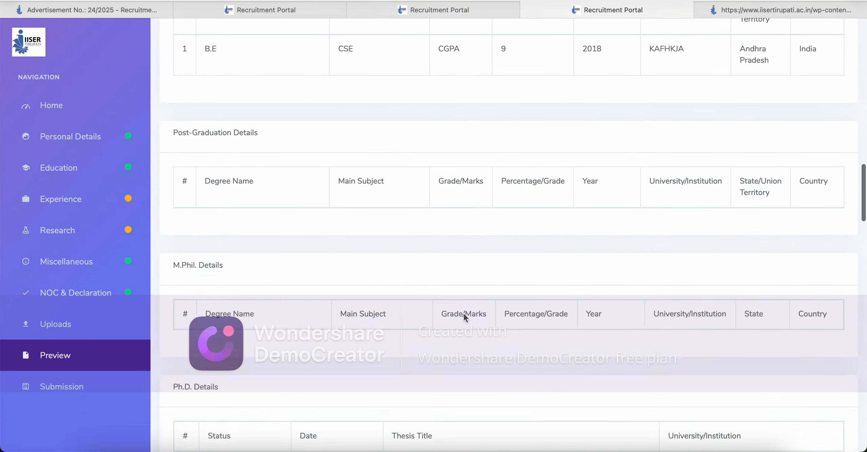
pyautogui.scroll(-10, 463, 318)
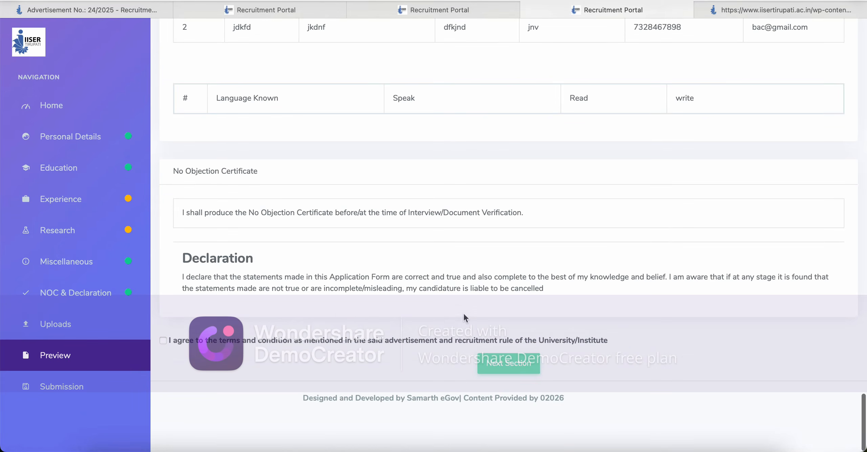
pyautogui.click(163, 340)
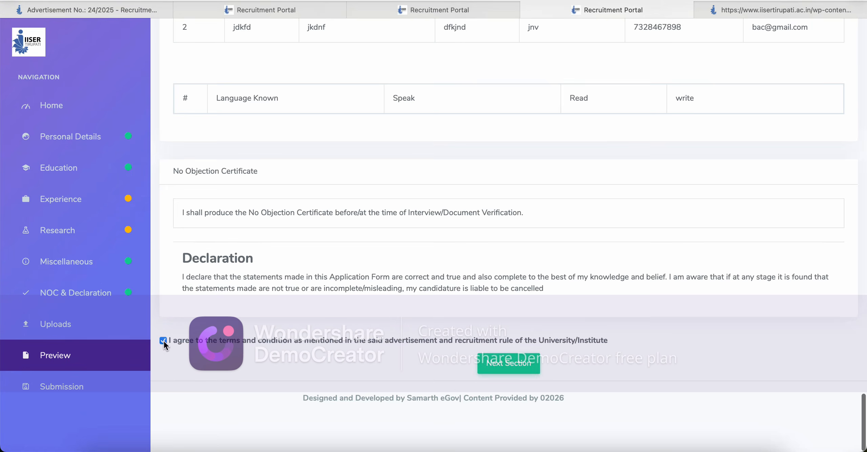
# Step: Open the Submission page and review missing uploads: Tenth Marksheet, Graduate Final Marksheet, Graduate Degree
pyautogui.click(520, 365)
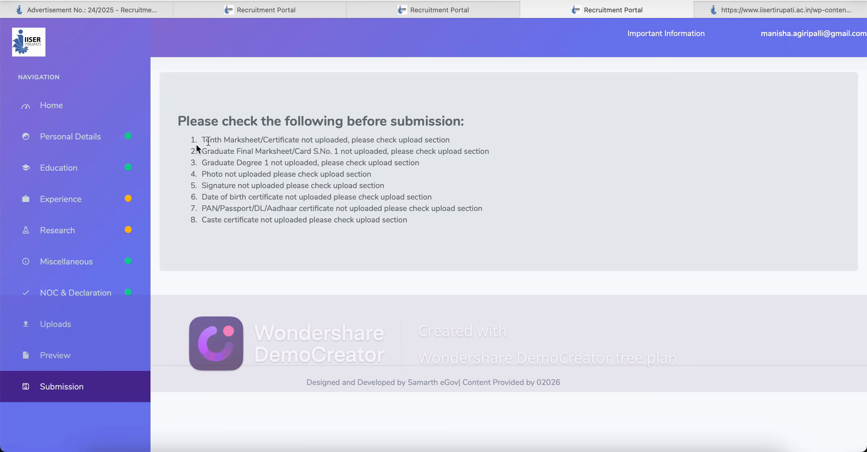
pyautogui.moveTo(202, 140); pyautogui.dragTo(369, 138)
pyautogui.moveTo(376, 140); pyautogui.dragTo(453, 139)
pyautogui.moveTo(211, 139); pyautogui.dragTo(309, 139)
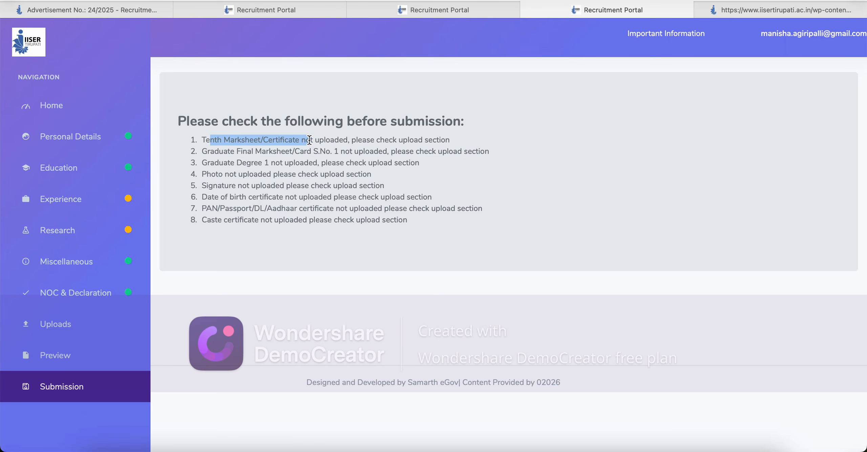
pyautogui.moveTo(218, 152); pyautogui.dragTo(339, 151)
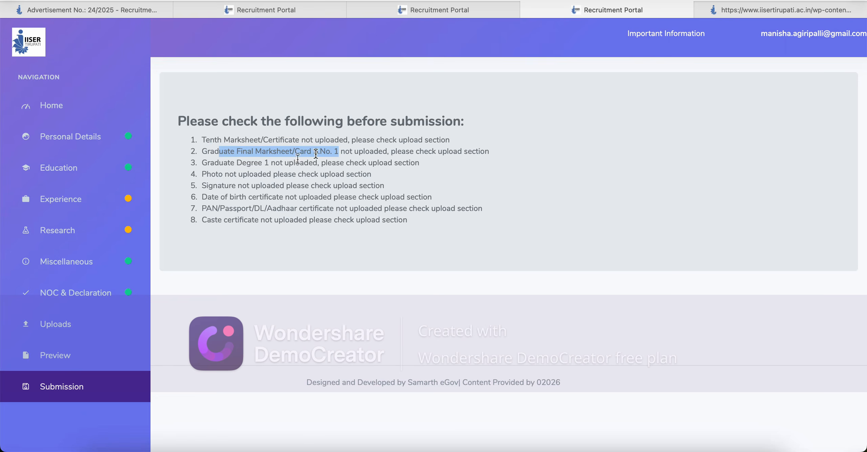
pyautogui.moveTo(227, 163)
pyautogui.mouseDown()
pyautogui.moveTo(283, 168)
pyautogui.moveTo(223, 175)
pyautogui.moveTo(296, 200)
pyautogui.moveTo(261, 209)
pyautogui.moveTo(317, 217)
pyautogui.mouseUp()
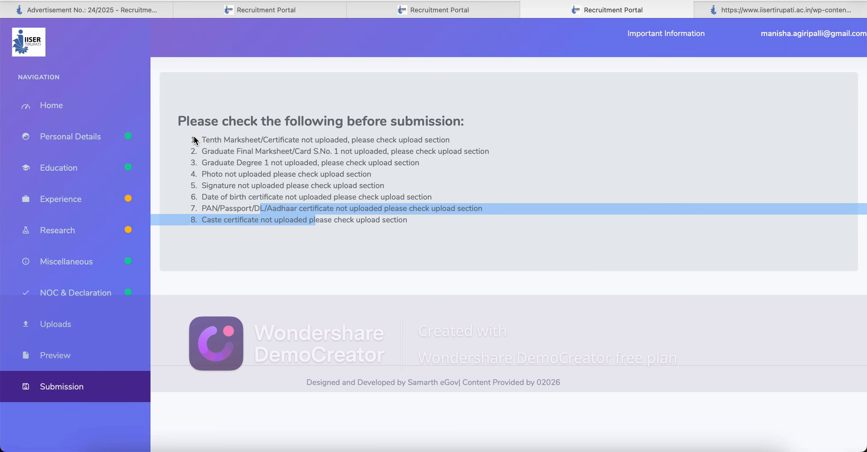
pyautogui.moveTo(195, 139); pyautogui.dragTo(418, 226)
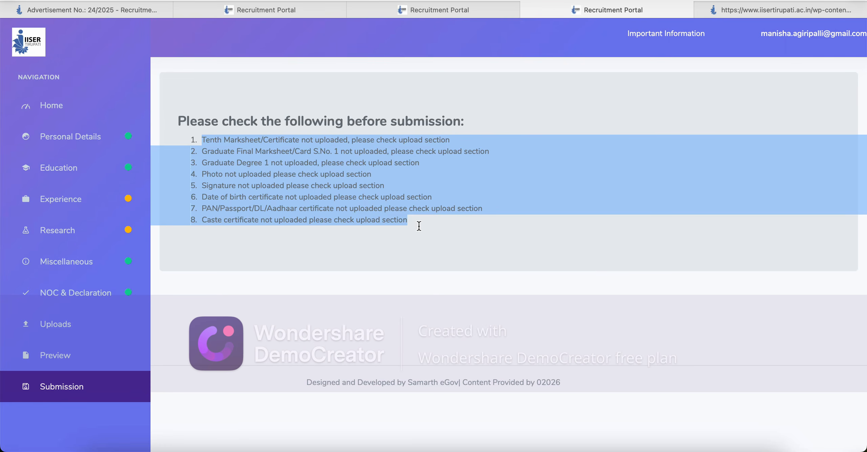
# Step: Return to the Experience section and check the Name of the Post and Employer's Name fields
pyautogui.click(77, 202)
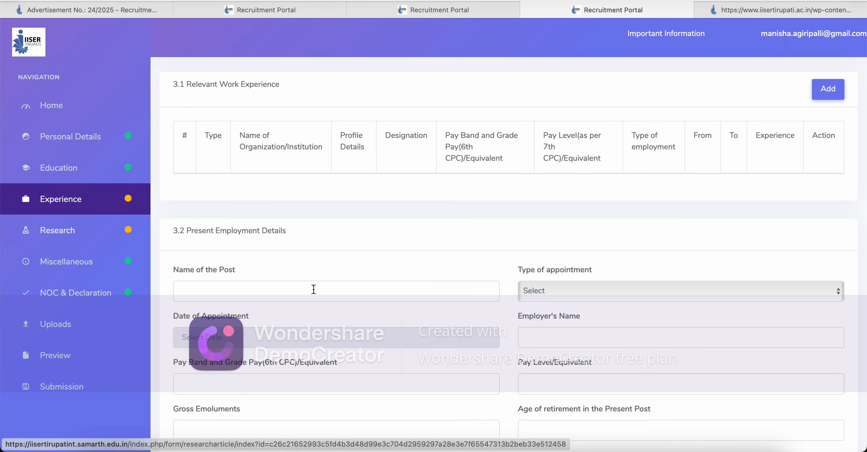
pyautogui.click(279, 289)
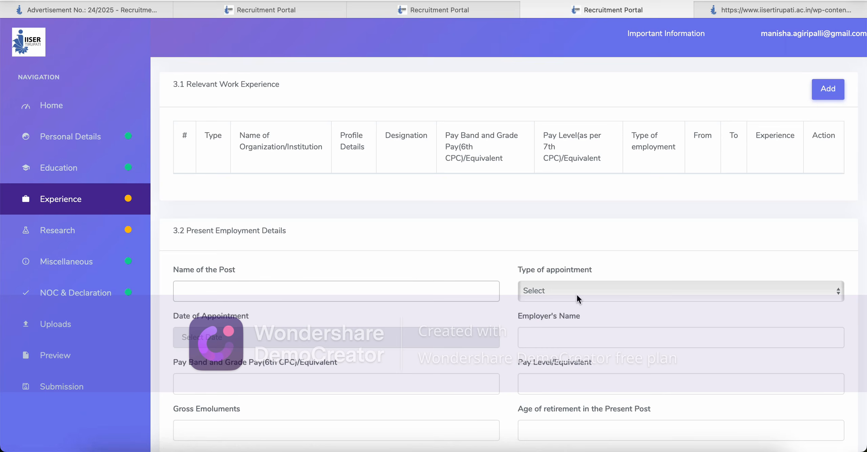
pyautogui.click(579, 329)
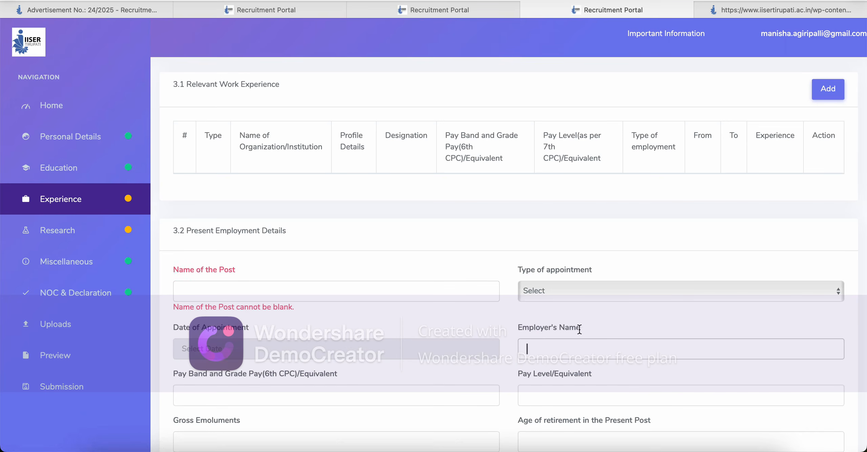
pyautogui.click(458, 267)
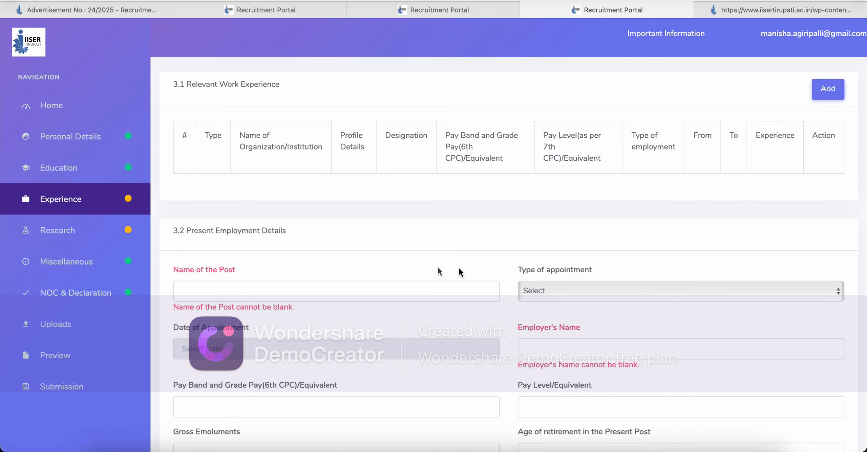
pyautogui.click(266, 295)
pyautogui.scroll(-6, 410, 226)
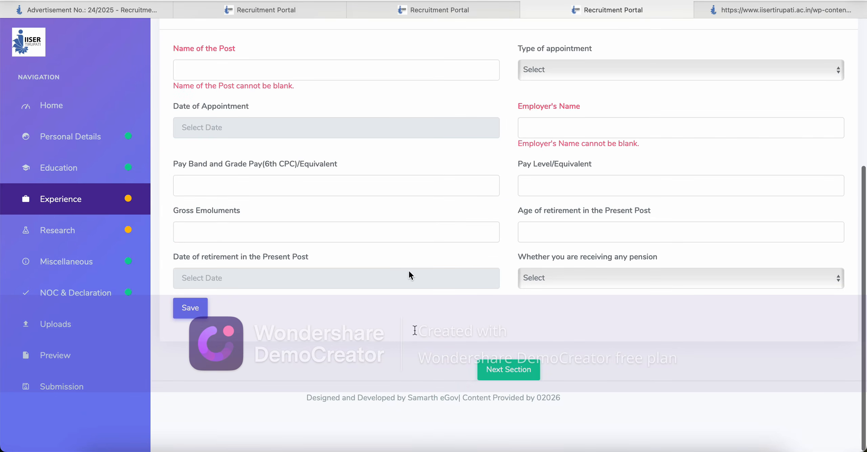
# Step: Skip through the Research and Miscellaneous sections to the NOC & Declaration page
pyautogui.click(499, 366)
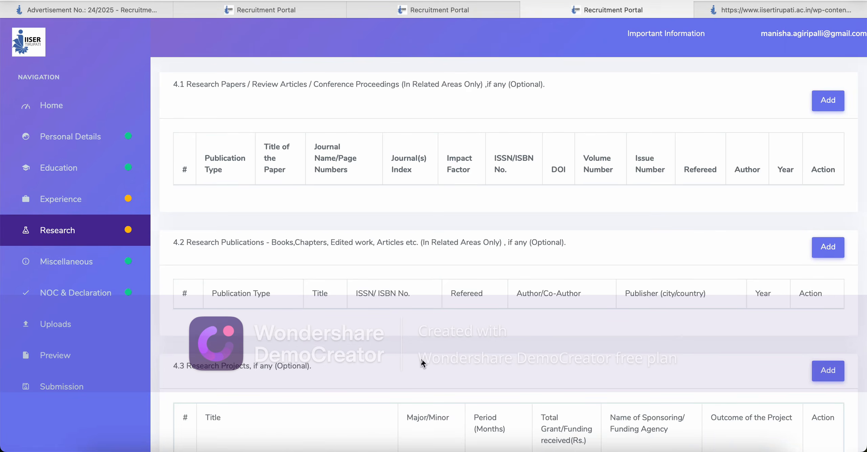
pyautogui.scroll(-4, 421, 358)
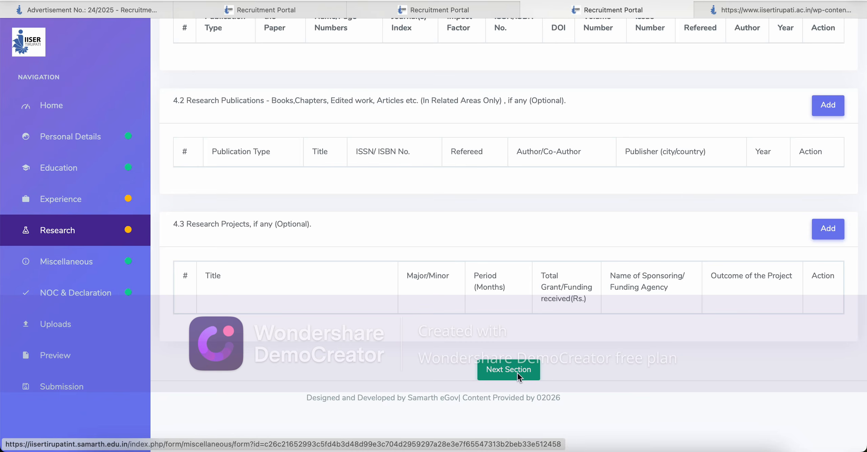
pyautogui.click(517, 372)
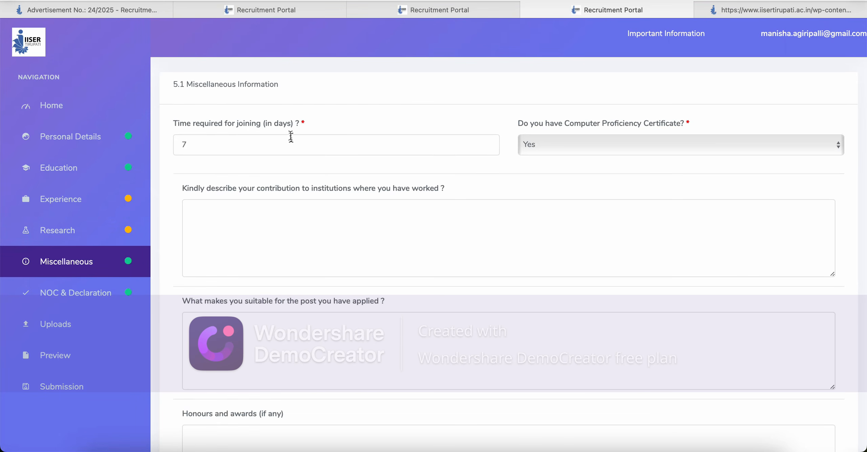
pyautogui.scroll(-10, 290, 135)
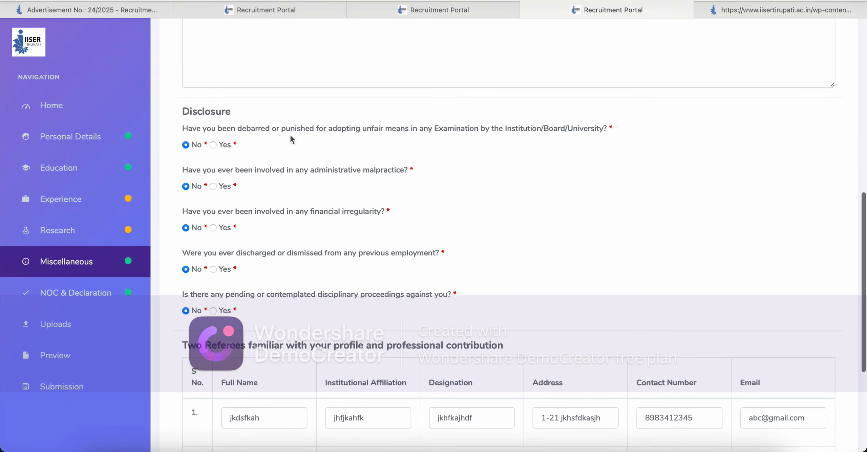
pyautogui.scroll(-5, 291, 134)
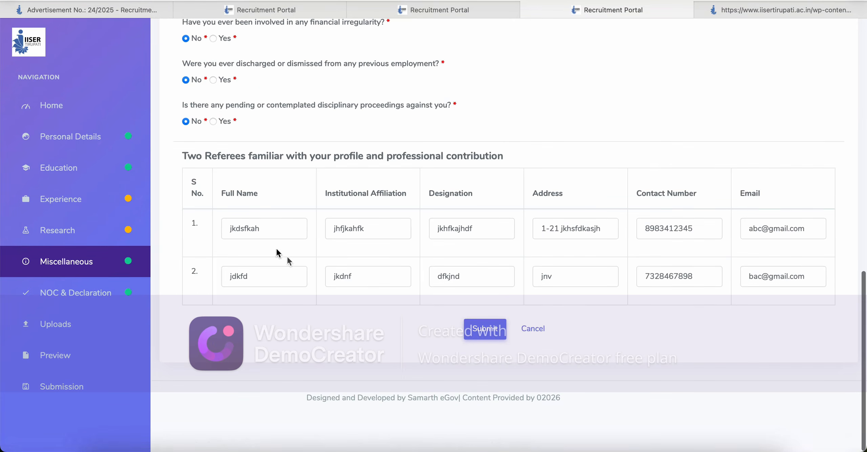
pyautogui.click(295, 229)
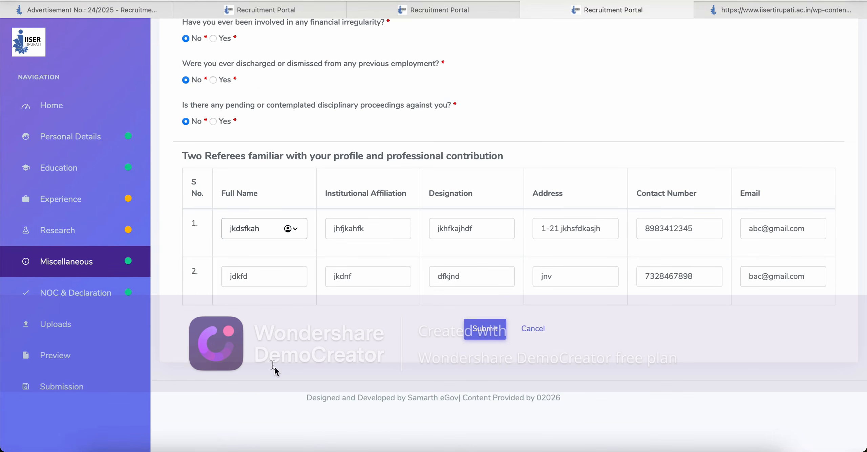
pyautogui.click(277, 343)
pyautogui.click(92, 292)
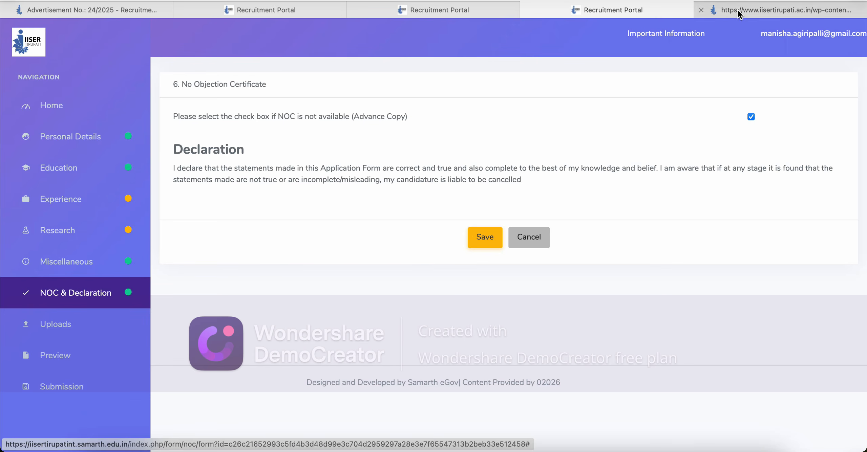
pyautogui.click(726, 12)
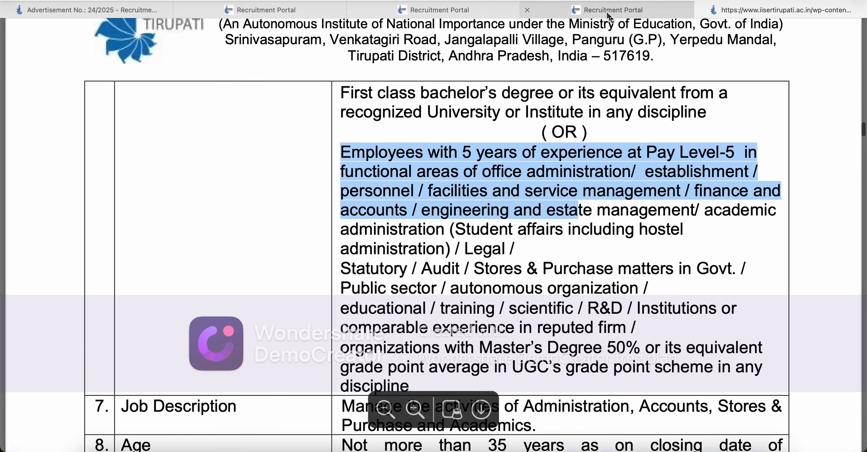
pyautogui.click(593, 10)
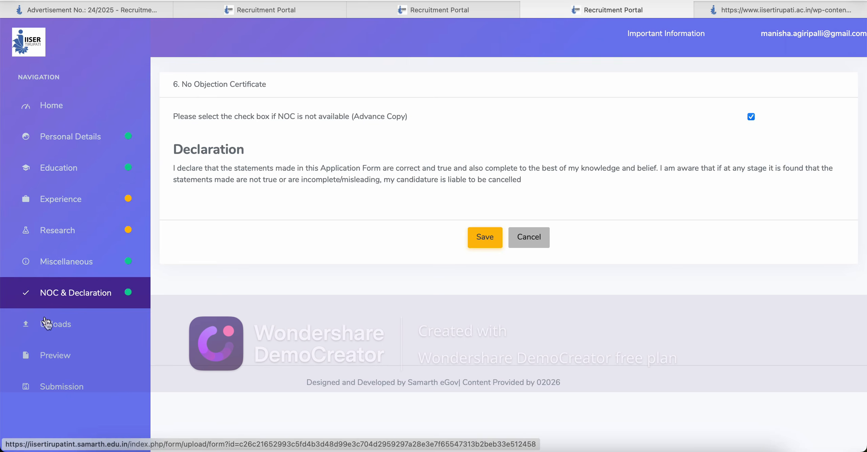
# Step: Look over the Preview and Uploads sections again
pyautogui.click(58, 356)
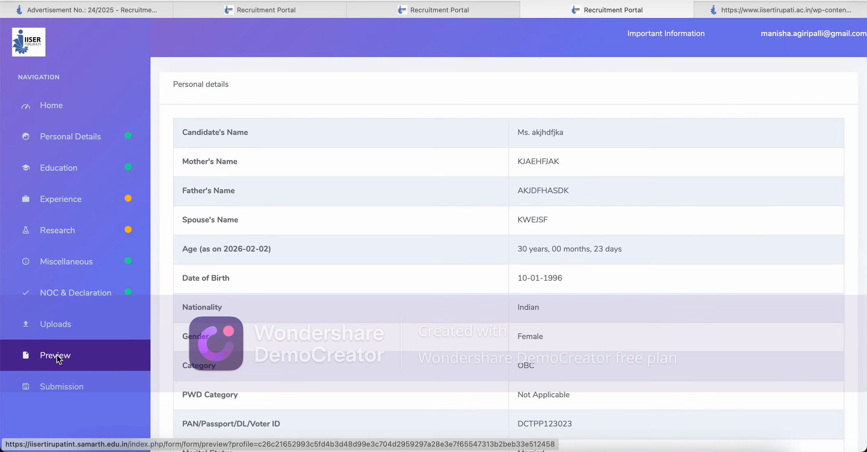
pyautogui.click(64, 327)
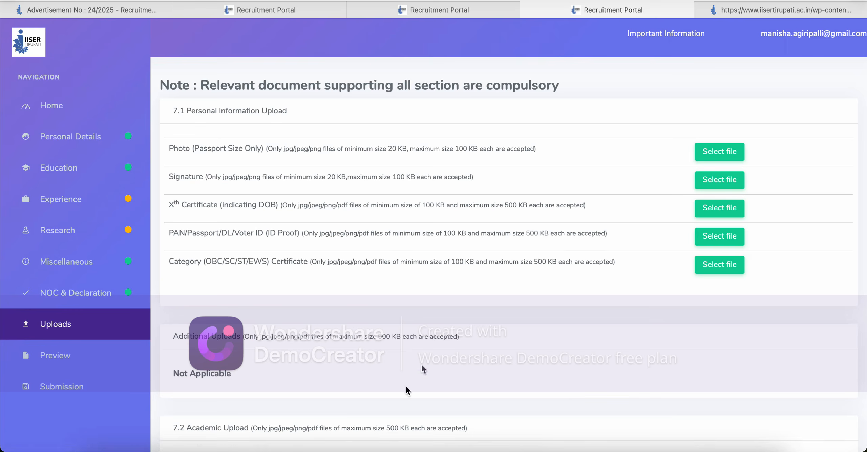
pyautogui.scroll(-10, 514, 388)
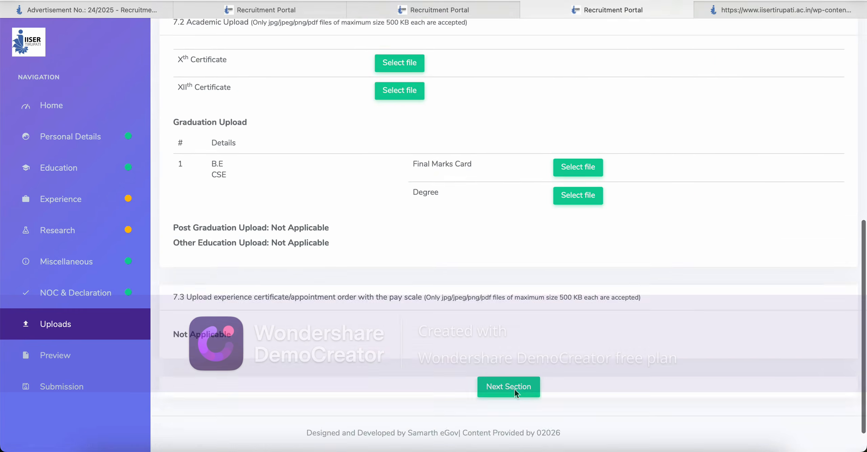
pyautogui.scroll(6, 514, 389)
pyautogui.scroll(5, 514, 389)
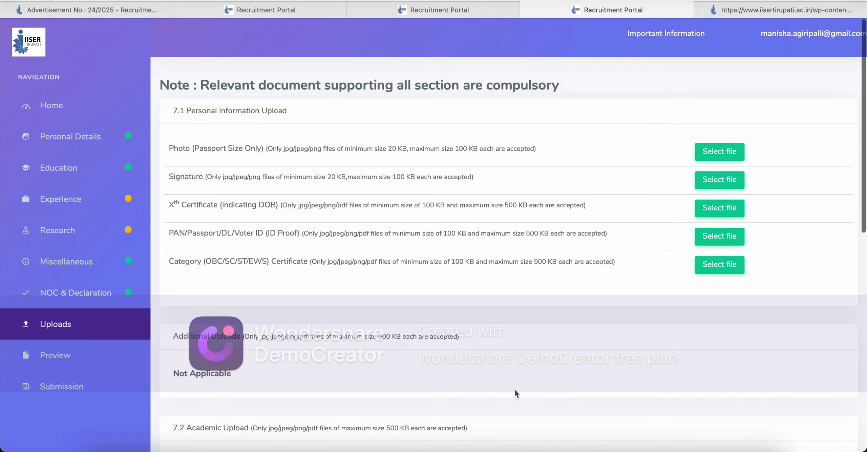
# Step: On the Home Post Department Selection page, browse the options in the Post dropdown
pyautogui.click(62, 107)
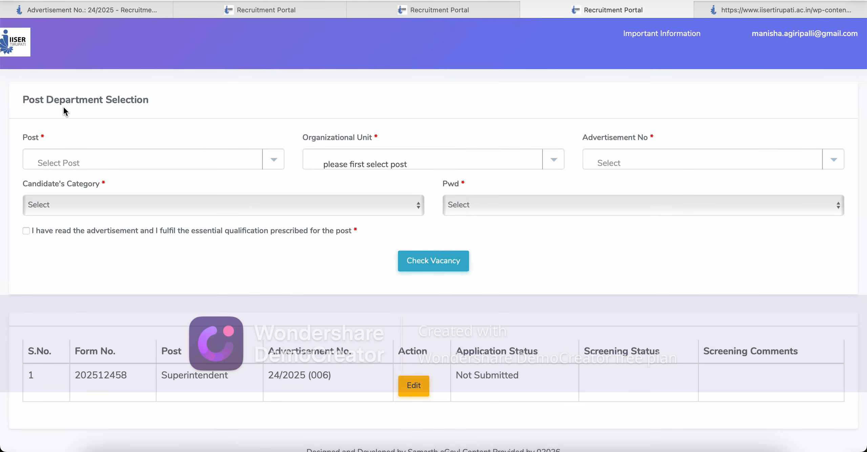
pyautogui.click(270, 161)
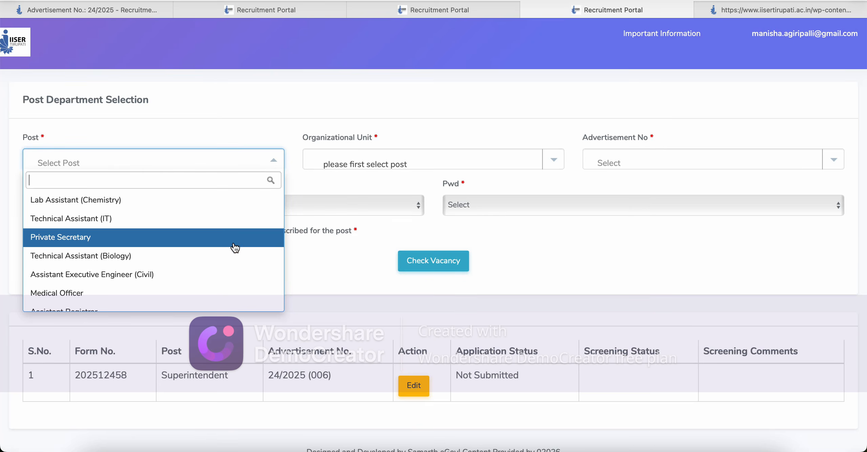
pyautogui.press('Down')
pyautogui.press('Down')
pyautogui.press('Down')
pyautogui.press('Up')
pyautogui.press('Up')
pyautogui.press('Down')
pyautogui.press('Down')
pyautogui.press('Down')
pyautogui.press('Up')
pyautogui.press('Up')
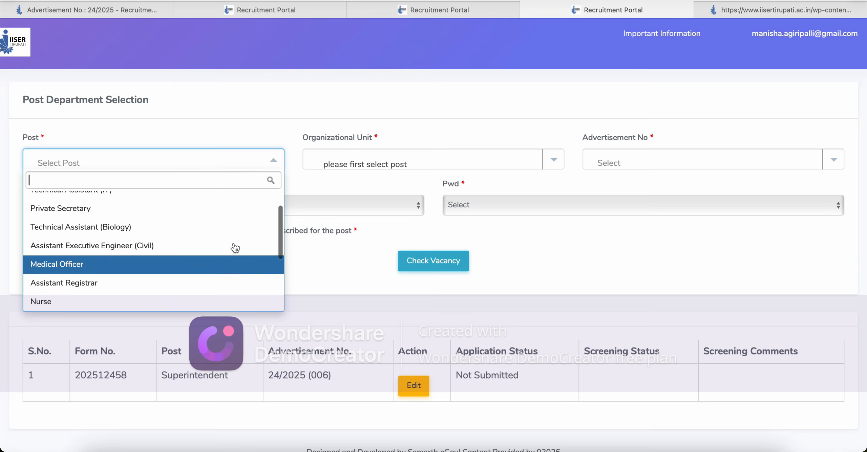
pyautogui.press('Down')
pyautogui.press('Down')
pyautogui.press('Down')
pyautogui.press('Up')
pyautogui.press('Up')
pyautogui.press('Down')
pyautogui.press('Down')
pyautogui.press('Down')
pyautogui.press('Up')
pyautogui.press('Up')
pyautogui.press('Down')
pyautogui.press('Down')
pyautogui.press('Down')
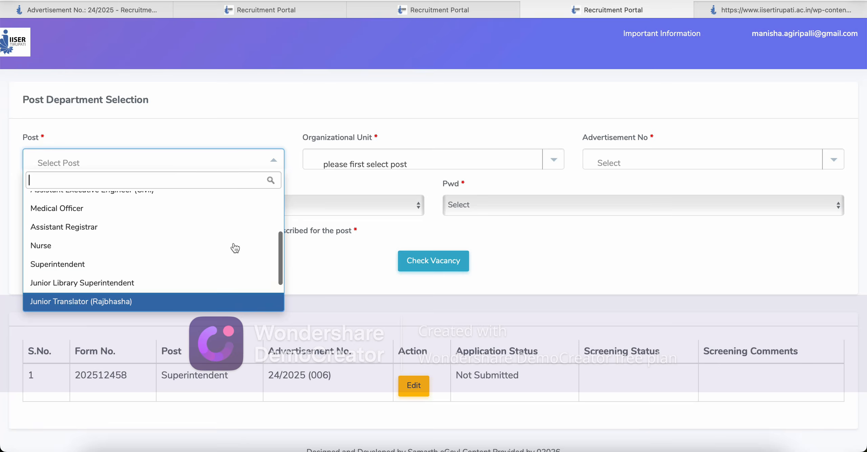
pyautogui.press('Up')
pyautogui.press('Down')
pyautogui.press('Down')
pyautogui.press('Up')
pyautogui.press('Up')
pyautogui.press('Up')
pyautogui.press('Up')
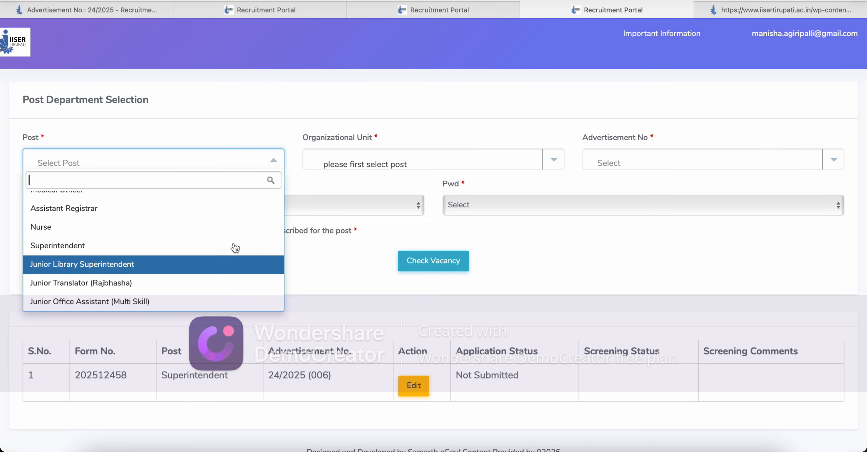
# Step: Choose Junior Office Assistant (Multi Skill) as the Post and find Post Code 011 in the PDF
pyautogui.click(229, 301)
pyautogui.click(740, 12)
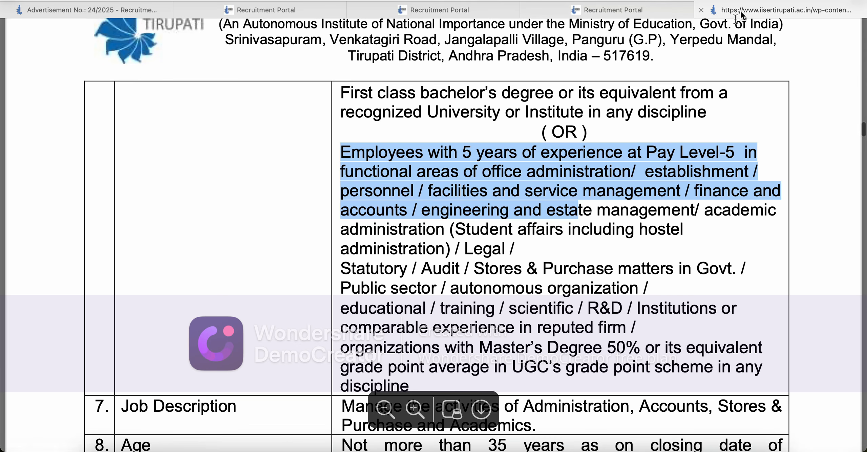
pyautogui.click(200, 347)
pyautogui.scroll(-1, 200, 347)
pyautogui.scroll(-10, 200, 347)
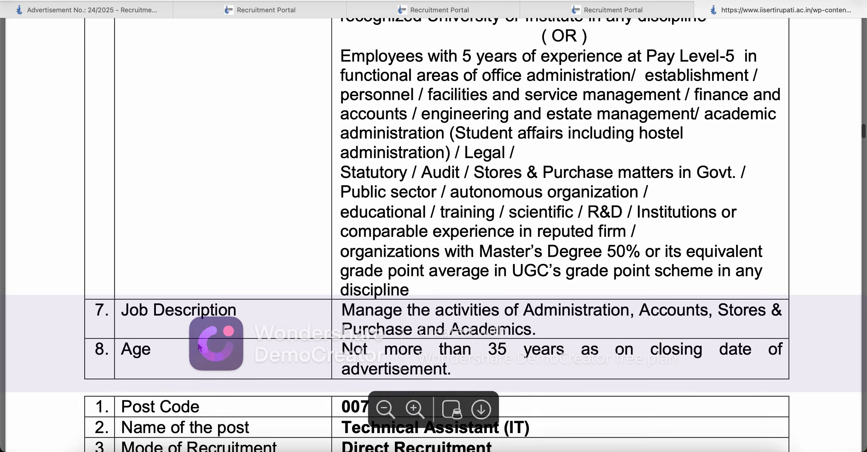
pyautogui.scroll(-1, 200, 347)
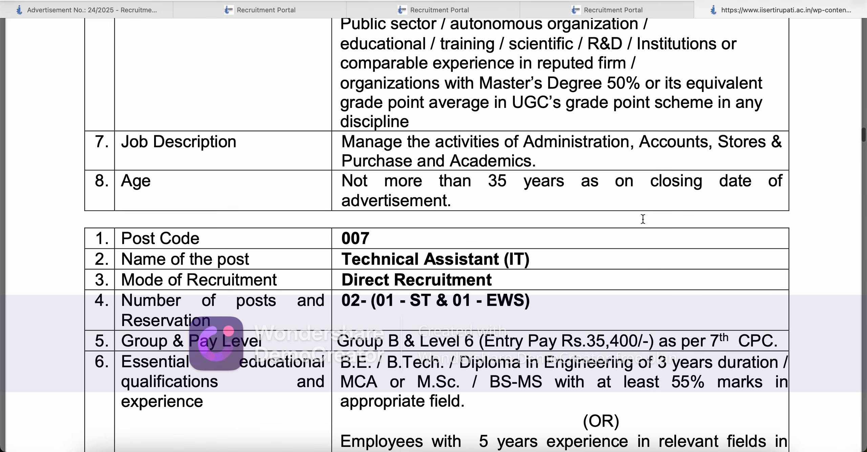
# Step: Highlight the number of posts and OBC-NCL reservation for Post Code 011
pyautogui.moveTo(863, 135); pyautogui.dragTo(856, 215)
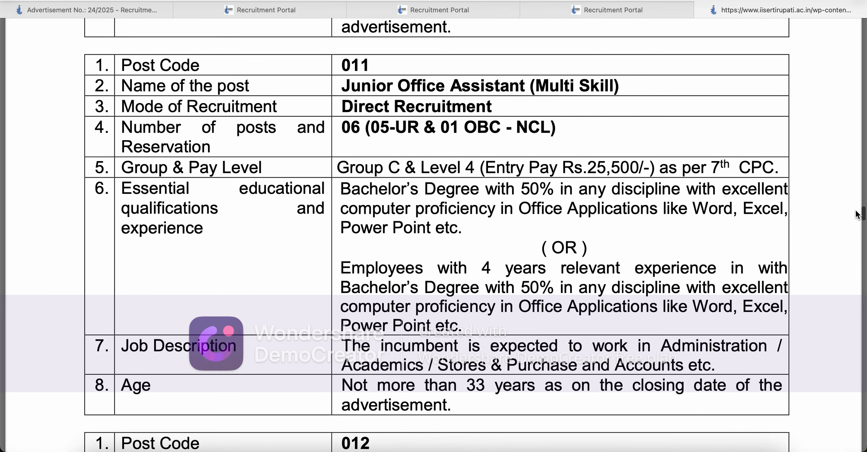
pyautogui.moveTo(340, 130); pyautogui.dragTo(559, 129)
pyautogui.click(389, 131)
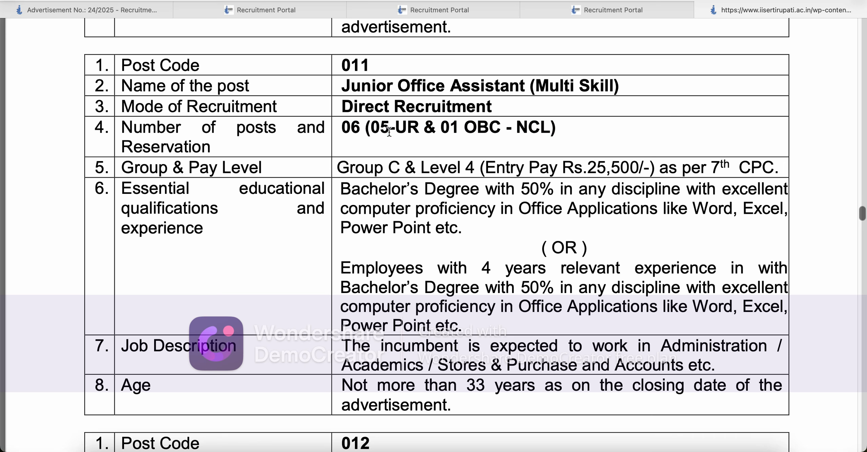
pyautogui.moveTo(459, 128); pyautogui.dragTo(557, 130)
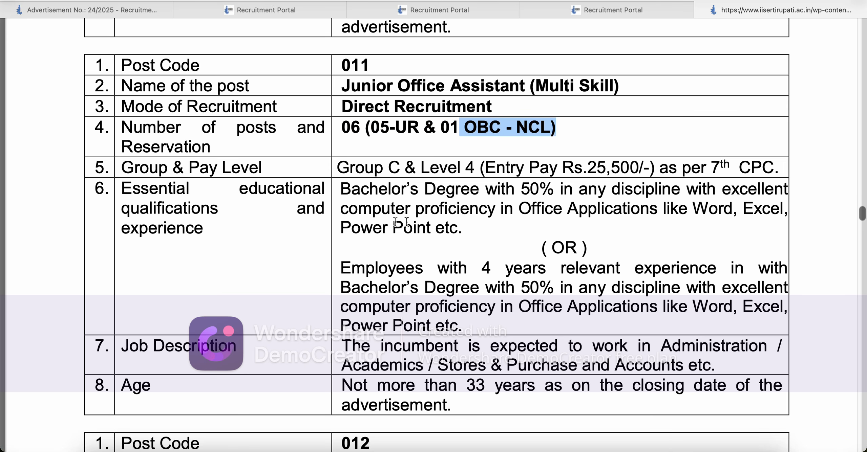
# Step: Highlight the degree, computer proficiency and experience-based alternative qualifications, then return to the portal
pyautogui.moveTo(352, 189); pyautogui.dragTo(452, 232)
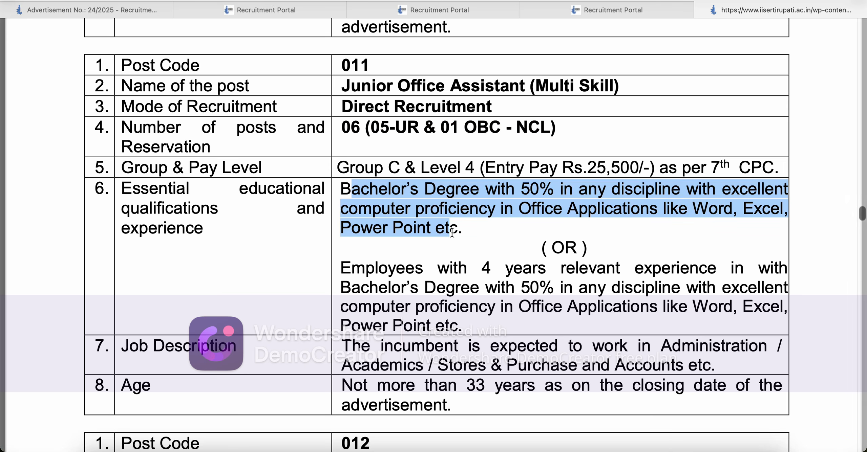
pyautogui.moveTo(366, 269); pyautogui.dragTo(581, 309)
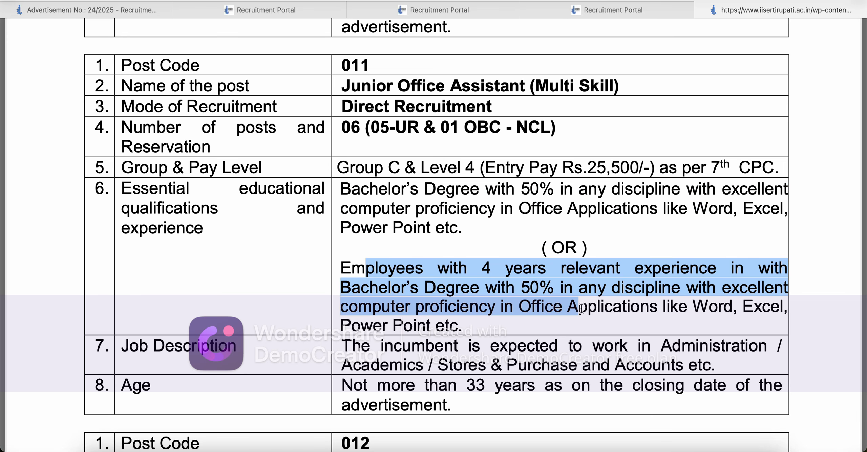
pyautogui.moveTo(423, 189); pyautogui.dragTo(512, 232)
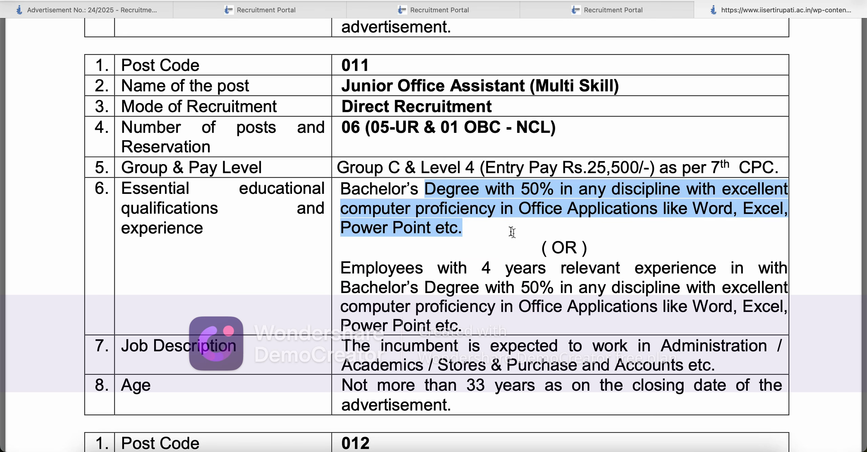
pyautogui.moveTo(416, 209); pyautogui.dragTo(457, 225)
pyautogui.click(348, 262)
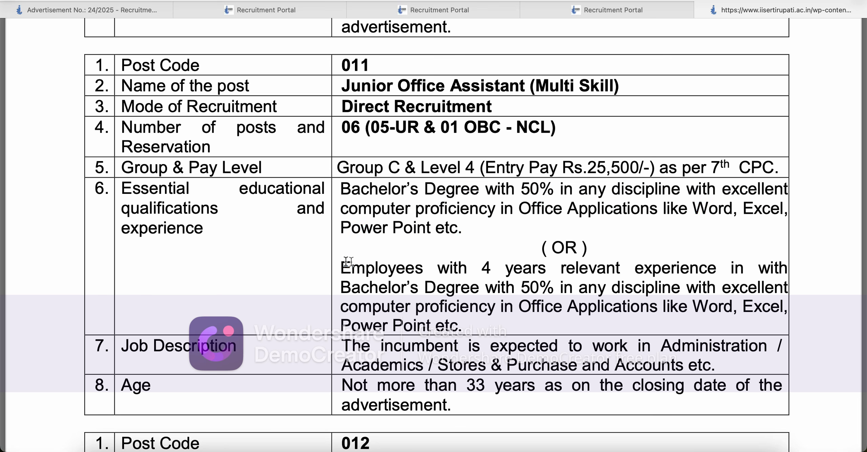
pyautogui.moveTo(348, 262); pyautogui.dragTo(507, 304)
pyautogui.click(508, 303)
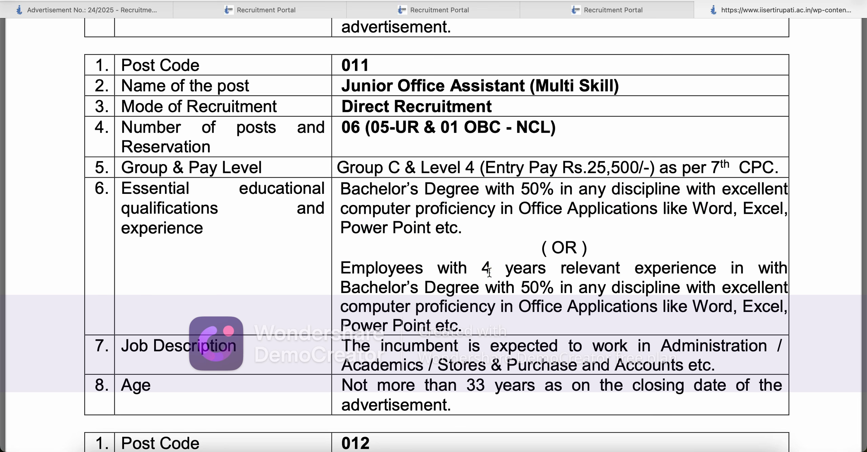
pyautogui.click(592, 8)
# Step: Choose unit Administration, advertisement 24/2025 and candidate category EWS
pyautogui.click(415, 165)
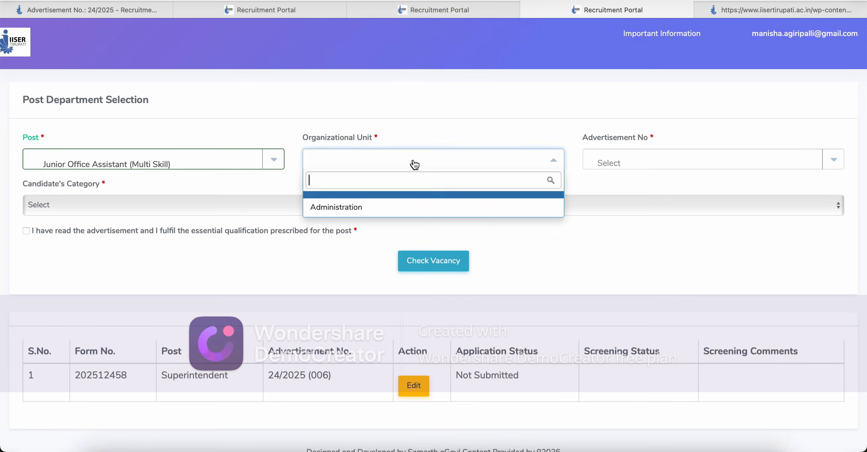
pyautogui.click(401, 207)
pyautogui.click(671, 160)
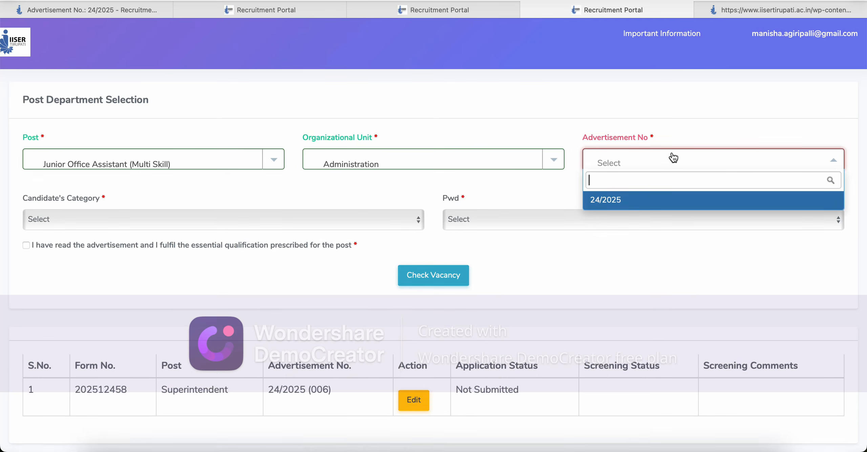
pyautogui.click(639, 200)
pyautogui.click(340, 209)
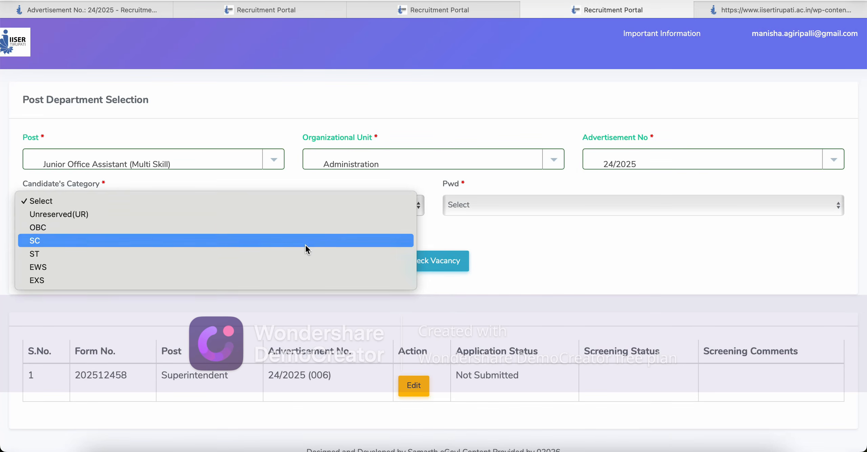
pyautogui.click(306, 245)
pyautogui.click(304, 205)
pyautogui.click(304, 224)
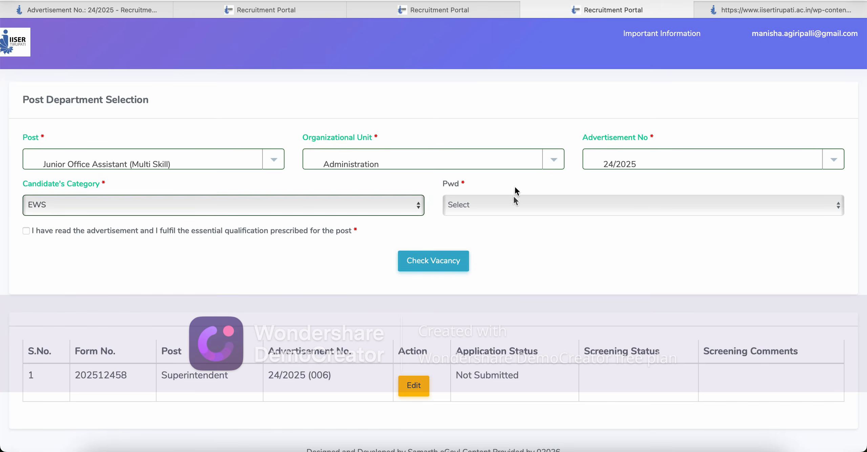
# Step: Set PwD to Not Applicable, check the vacancy and tick the advertisement declaration
pyautogui.click(515, 200)
pyautogui.click(503, 229)
pyautogui.click(506, 211)
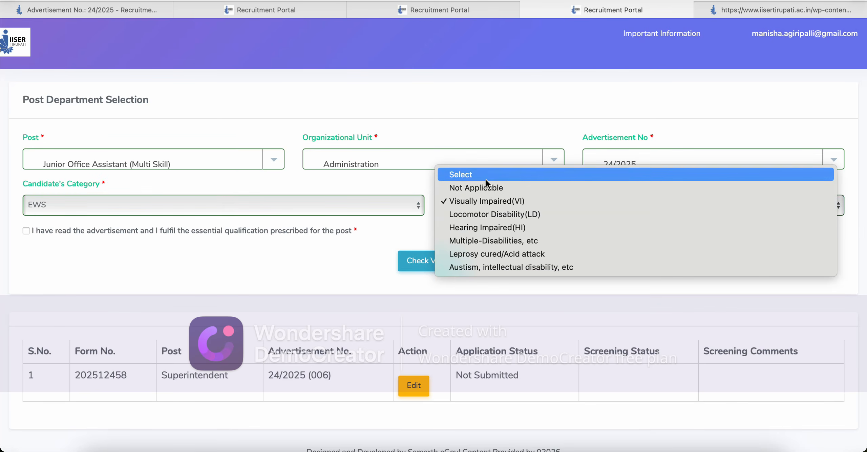
pyautogui.click(495, 187)
pyautogui.click(441, 264)
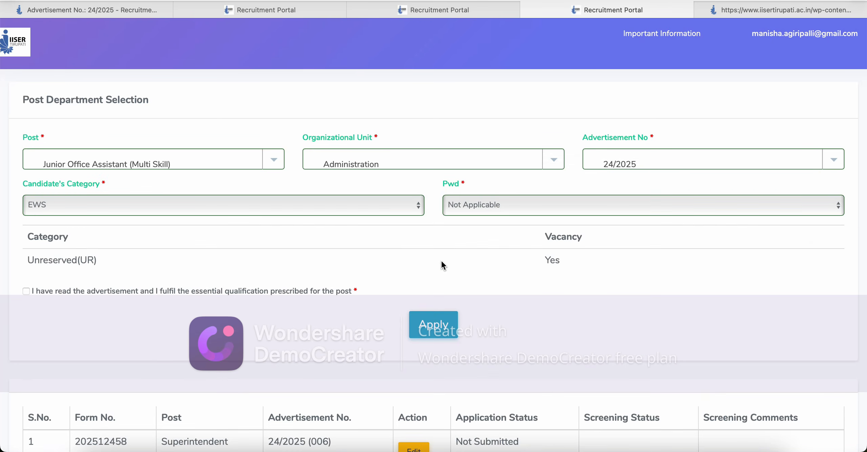
pyautogui.click(26, 292)
# Step: Apply for the post, then set salutation Ms., enter a first name and choose gender Female
pyautogui.click(446, 331)
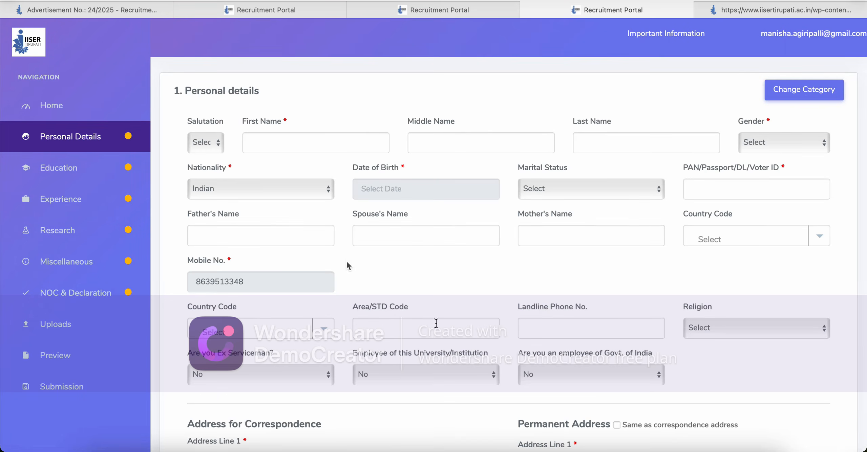
pyautogui.click(216, 143)
pyautogui.click(216, 170)
pyautogui.click(276, 143)
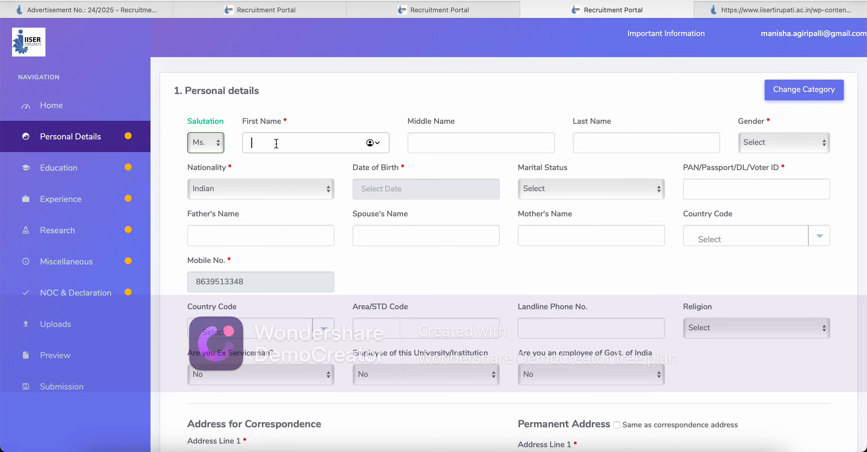
pyautogui.write('jekwfnra')
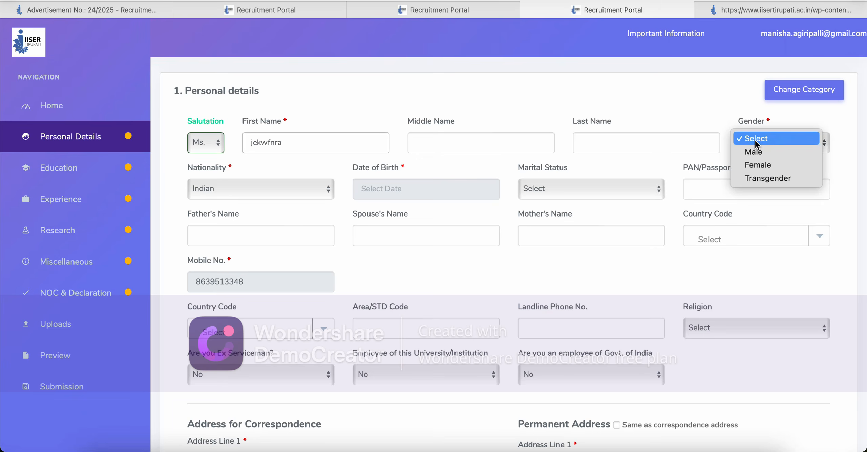
pyautogui.click(755, 143)
pyautogui.click(759, 170)
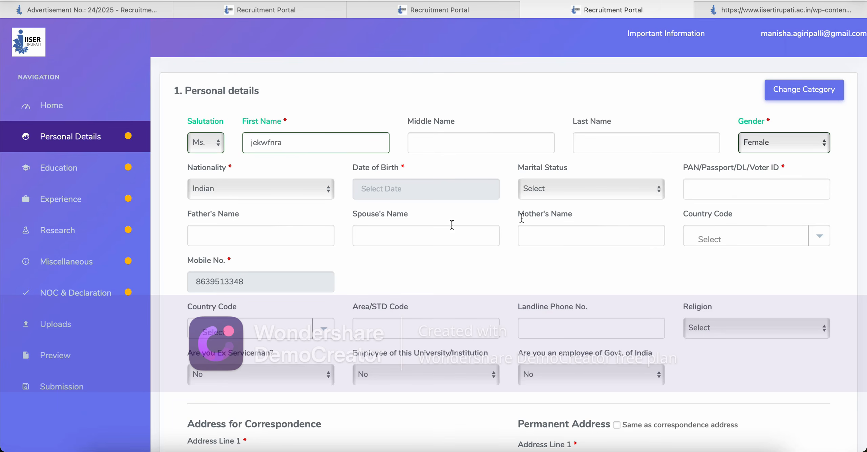
# Step: Set date of birth to 17-01-1996 and enter the identity document number
pyautogui.click(460, 195)
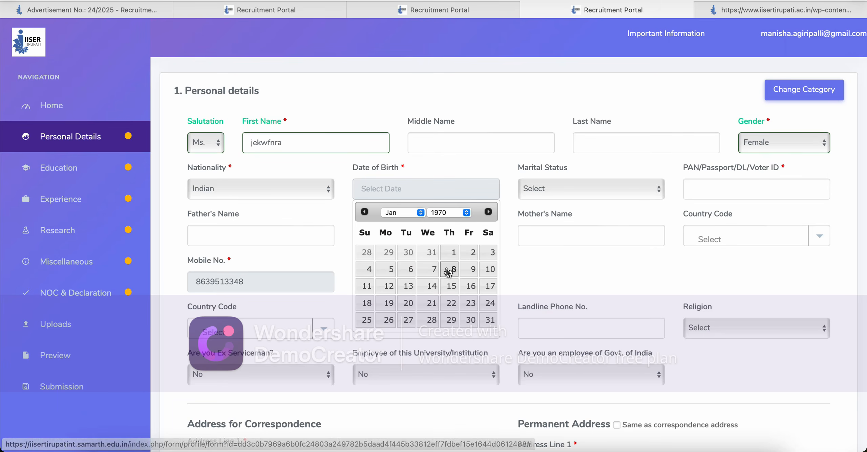
pyautogui.click(463, 214)
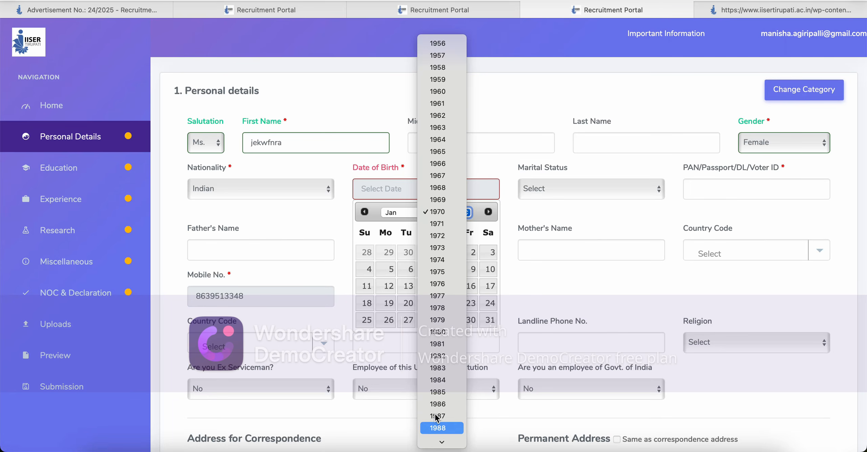
pyautogui.scroll(-4, 440, 426)
pyautogui.click(440, 431)
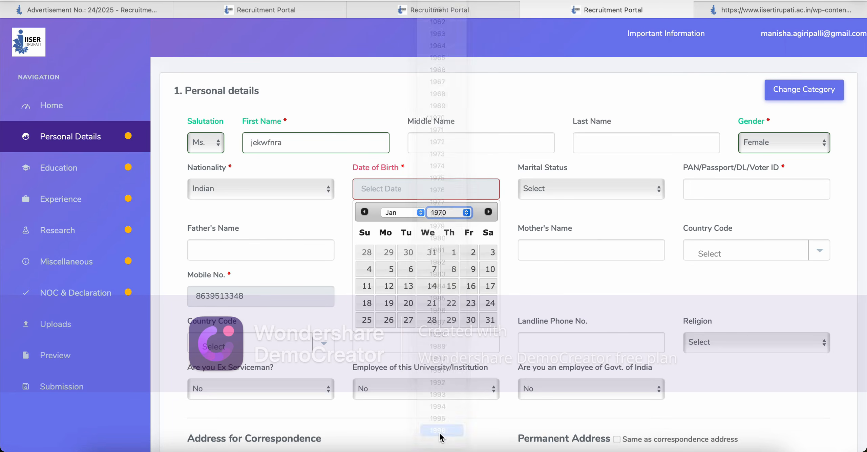
pyautogui.click(429, 292)
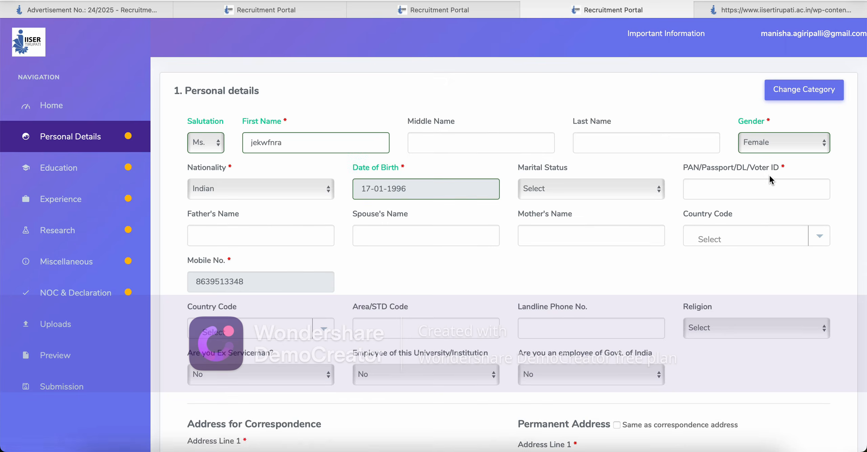
pyautogui.click(741, 189)
pyautogui.write('kwjerhnjqk')
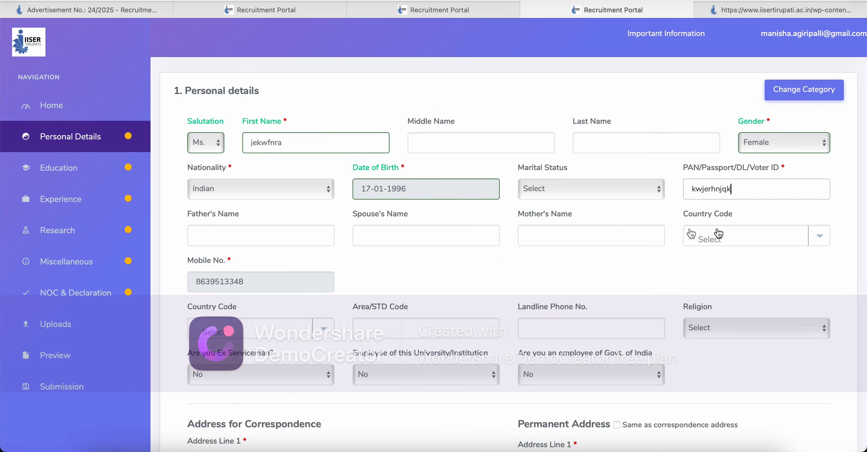
# Step: Set the mobile number's country code to India (91)
pyautogui.click(246, 338)
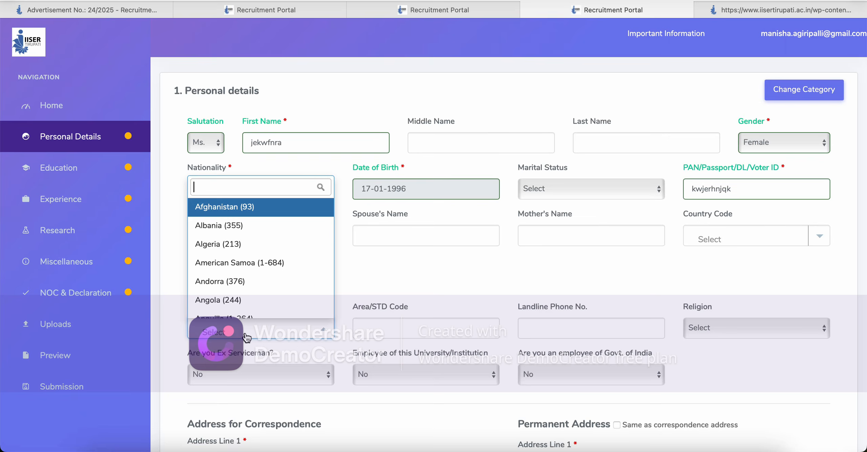
pyautogui.write('91')
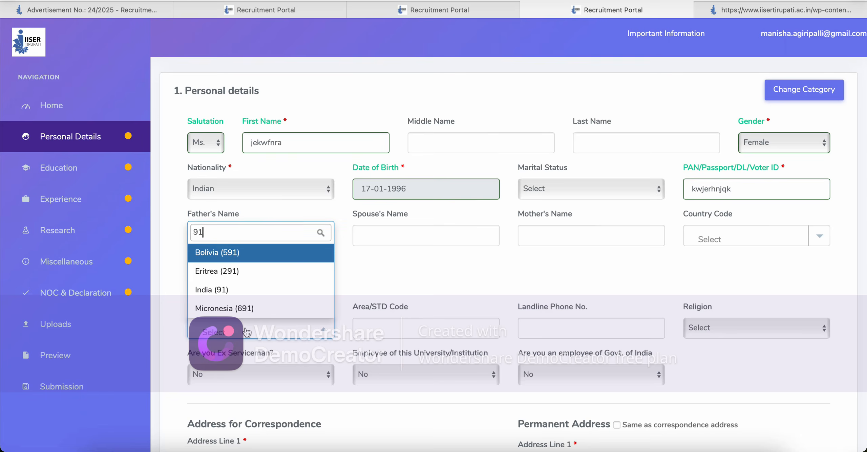
pyautogui.click(582, 281)
pyautogui.click(817, 239)
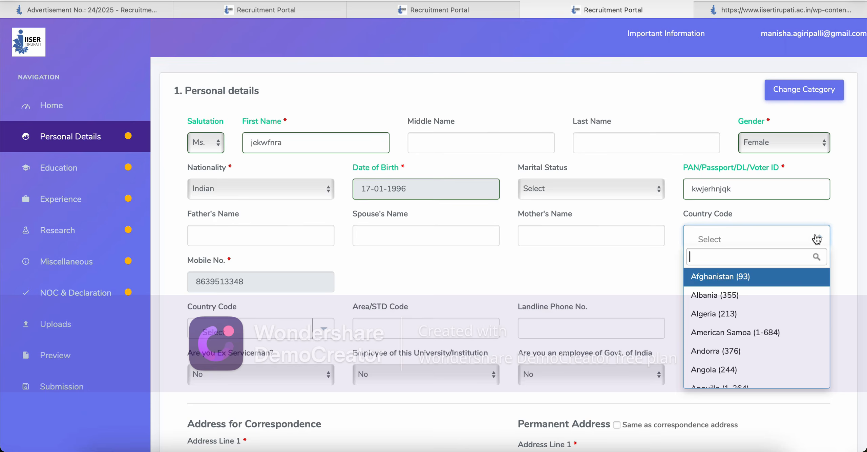
pyautogui.write('91')
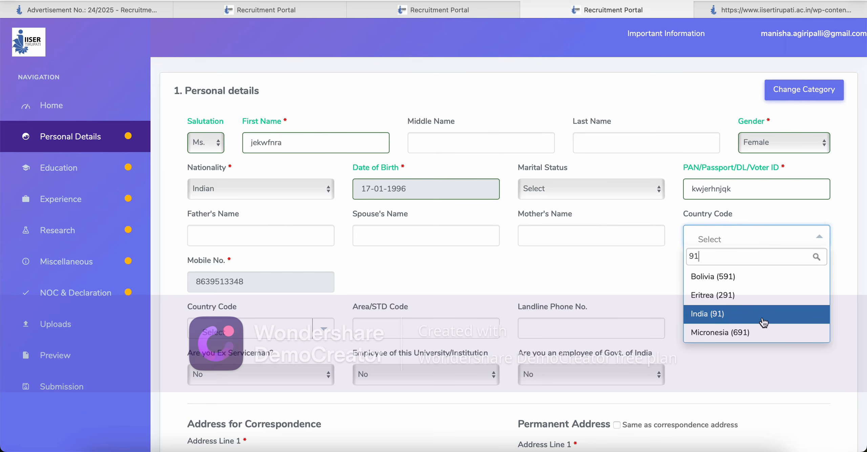
pyautogui.click(762, 318)
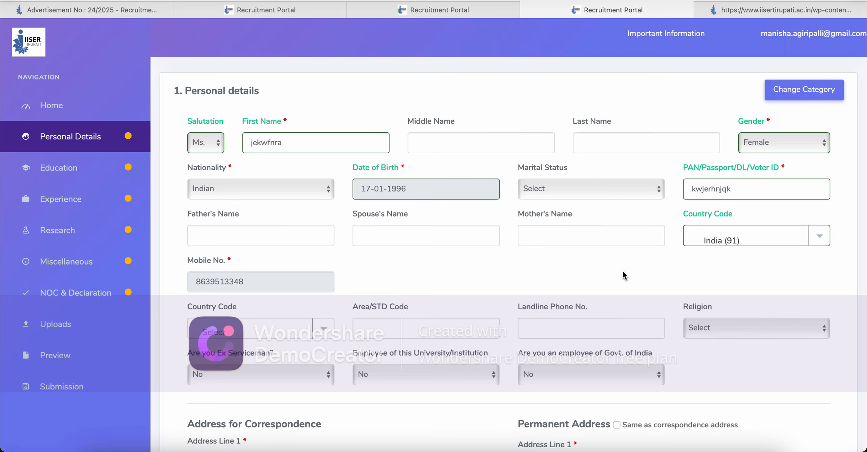
# Step: Fill in correspondence address lines 1 and 2
pyautogui.scroll(-10, 624, 276)
pyautogui.click(215, 148)
pyautogui.write('lkwe')
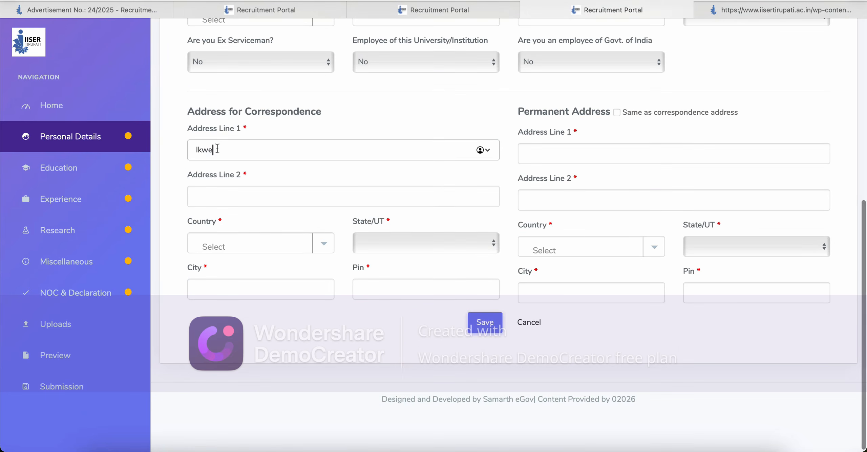
pyautogui.write('jflkqwr')
pyautogui.click(208, 189)
pyautogui.write('lkajrljr')
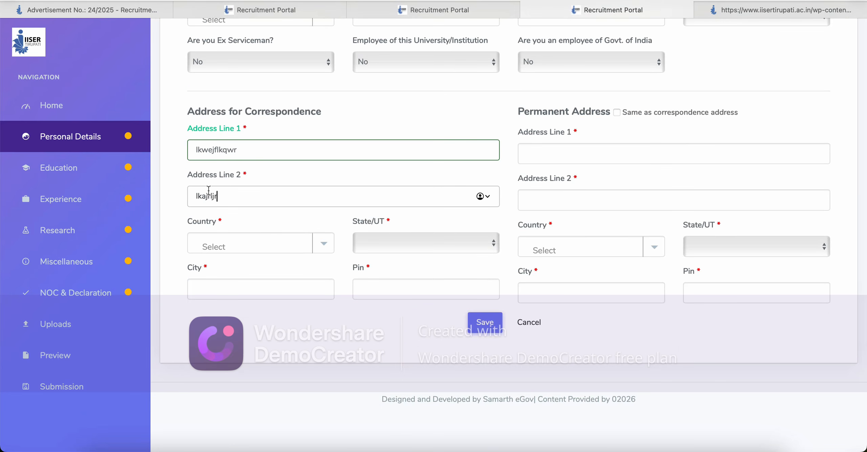
pyautogui.write('ajkrl')
# Step: Set the correspondence country to India and state to Andhra Pradesh
pyautogui.click(320, 242)
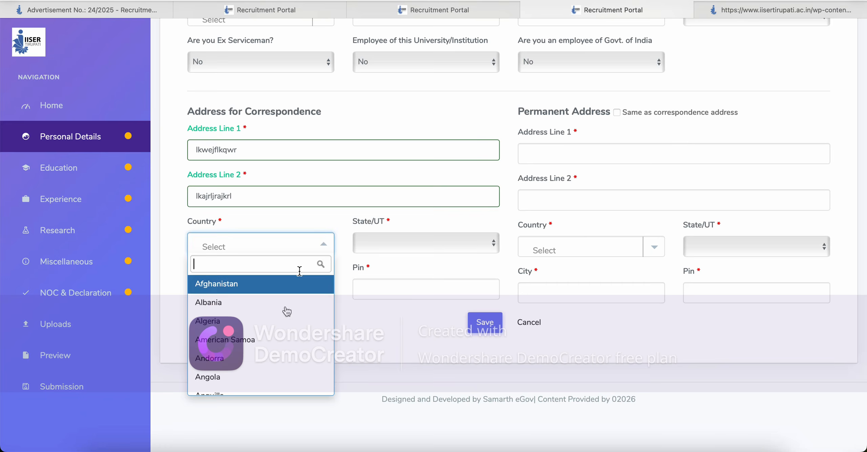
pyautogui.write('ini')
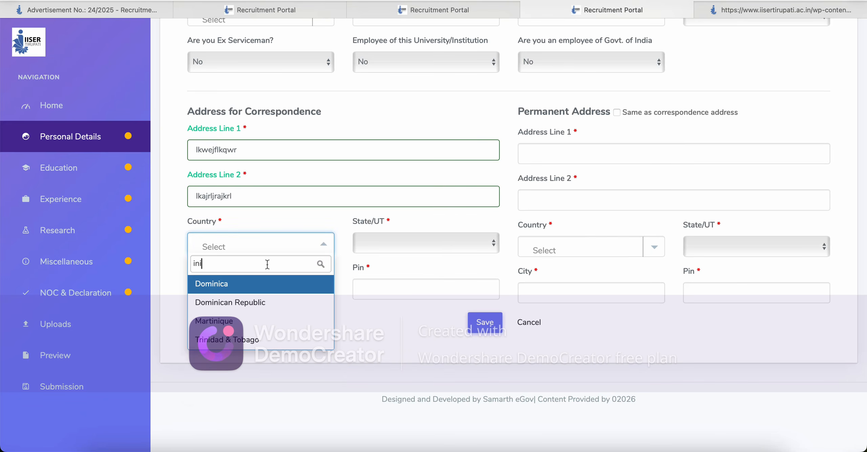
pyautogui.press('BackSpace')
pyautogui.write('dia')
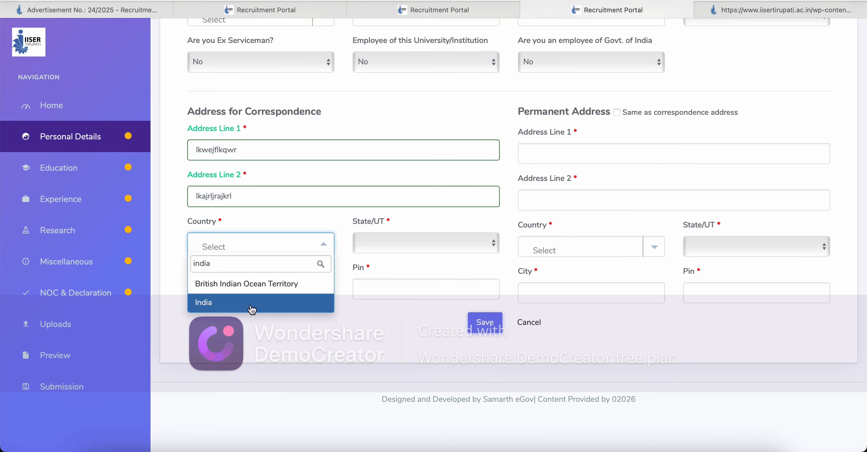
pyautogui.click(252, 309)
pyautogui.click(426, 245)
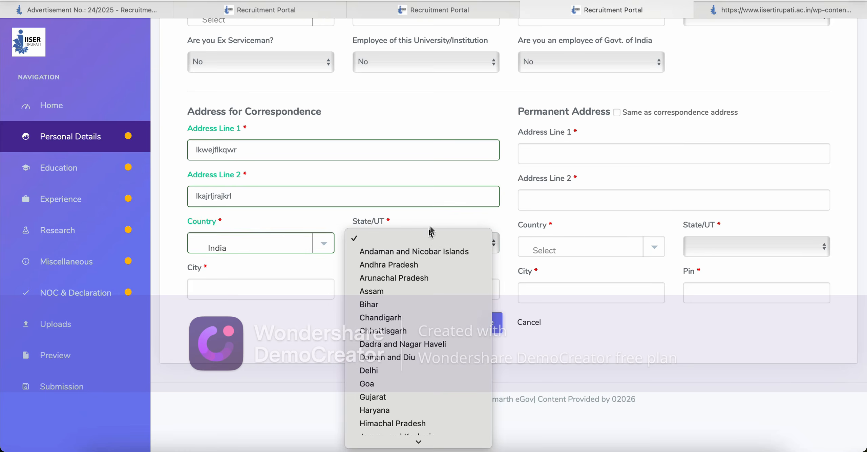
pyautogui.click(424, 266)
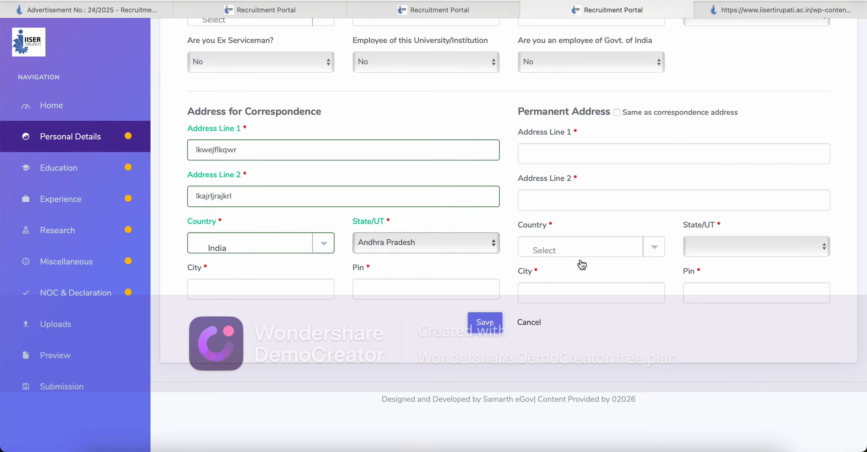
# Step: Set the permanent address country to India and state to Andhra Pradesh
pyautogui.click(660, 254)
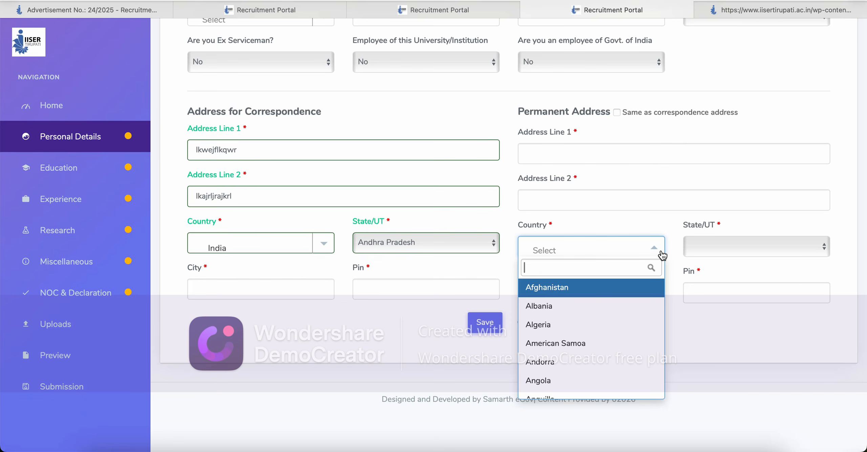
pyautogui.write('india')
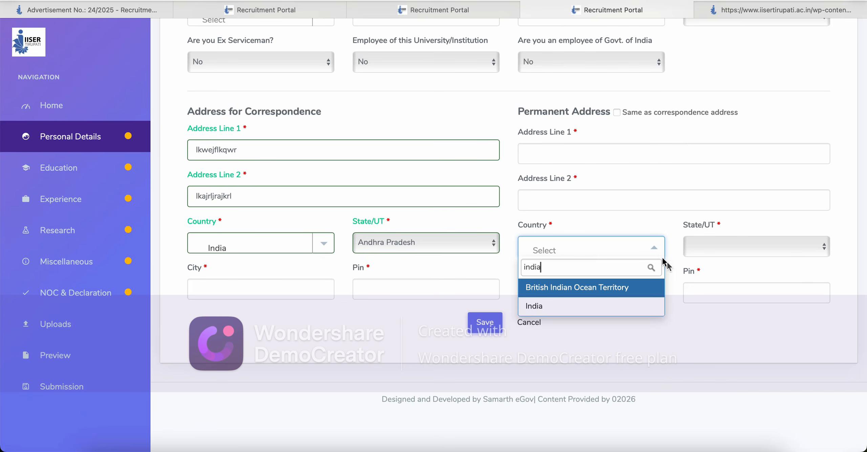
pyautogui.click(606, 309)
pyautogui.click(795, 252)
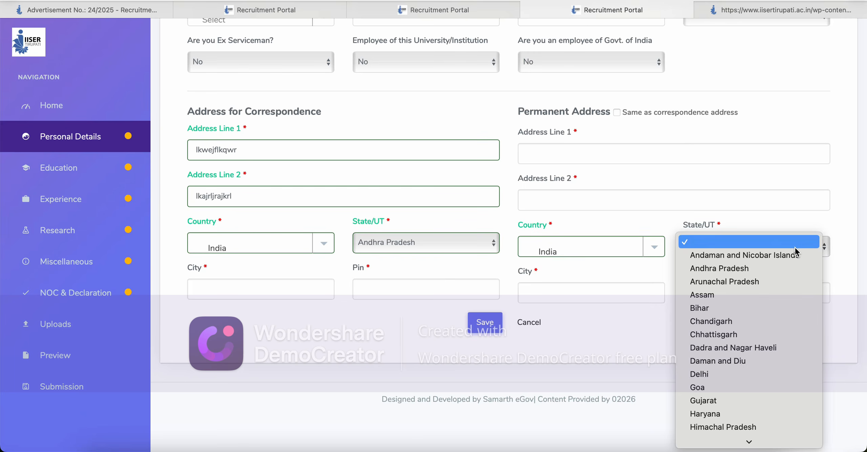
pyautogui.click(779, 268)
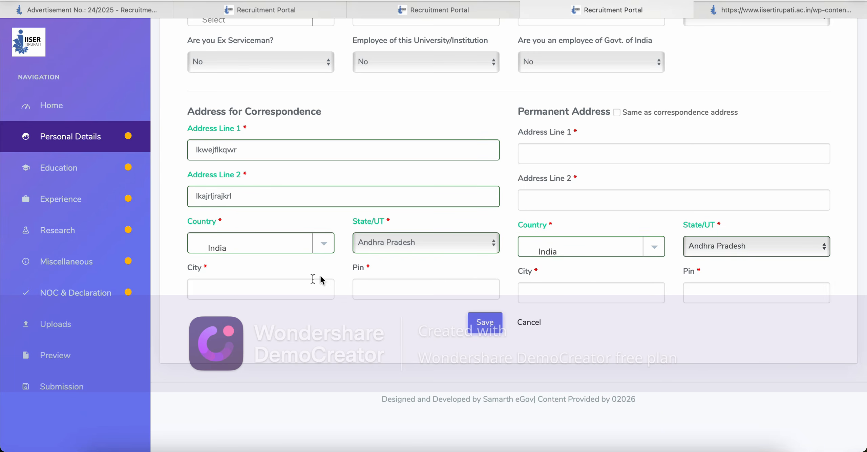
# Step: Enter city Vijayawada, make permanent address same as correspondence, and save
pyautogui.click(291, 288)
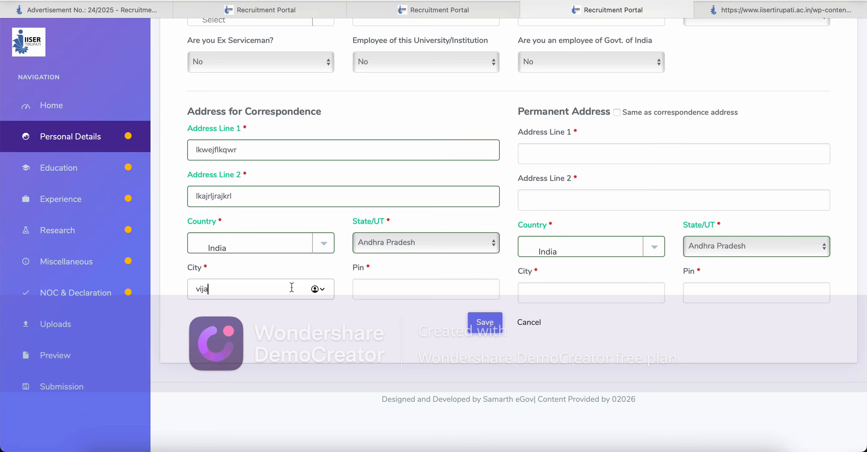
pyautogui.write('vijayawada')
pyautogui.click(394, 290)
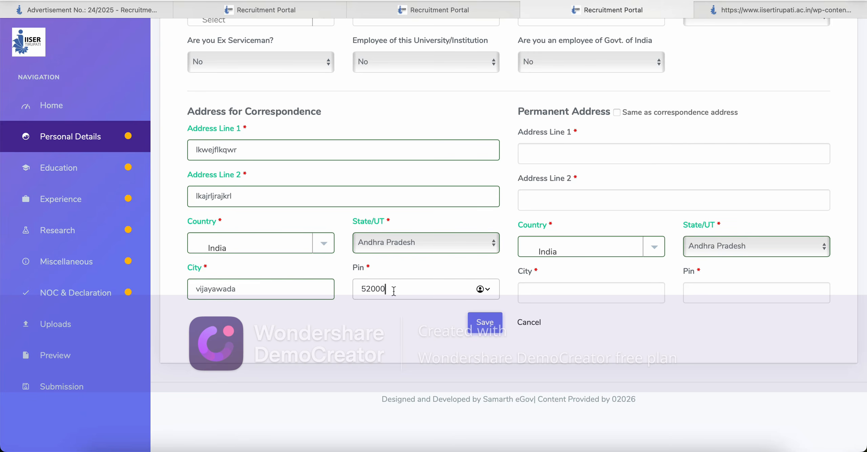
pyautogui.click(560, 297)
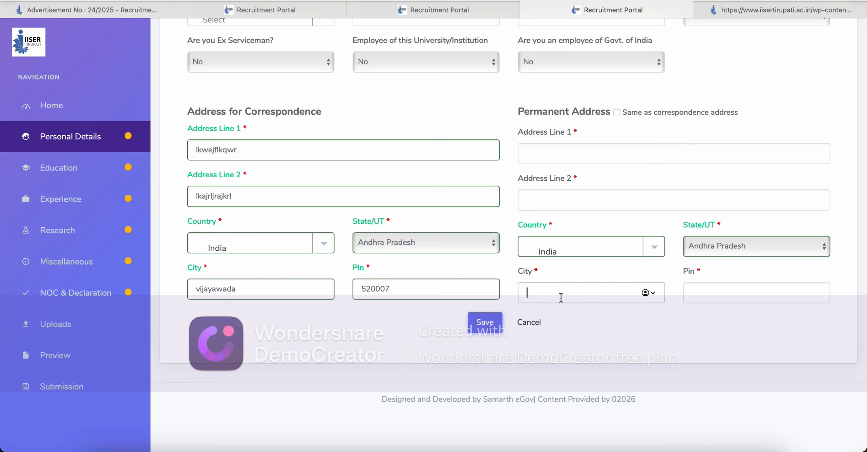
pyautogui.write('vijayawada')
pyautogui.click(741, 293)
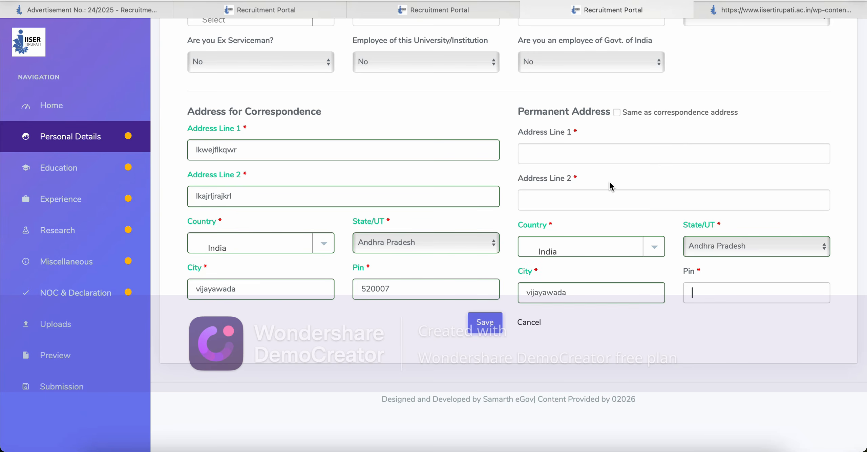
pyautogui.click(616, 113)
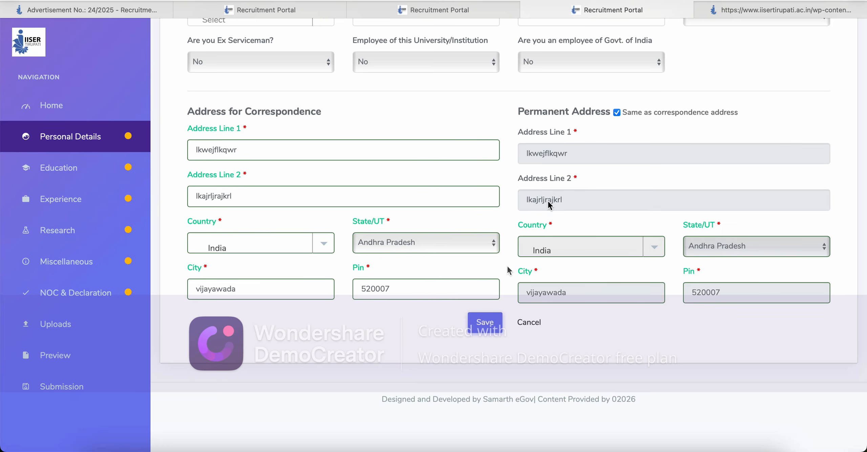
pyautogui.click(485, 323)
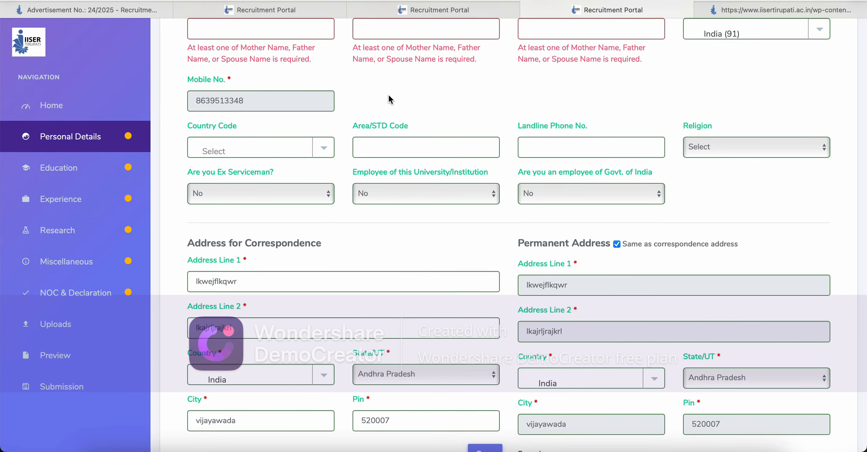
# Step: Enter the father's and spouse's names and set marital status to Single
pyautogui.scroll(3, 390, 99)
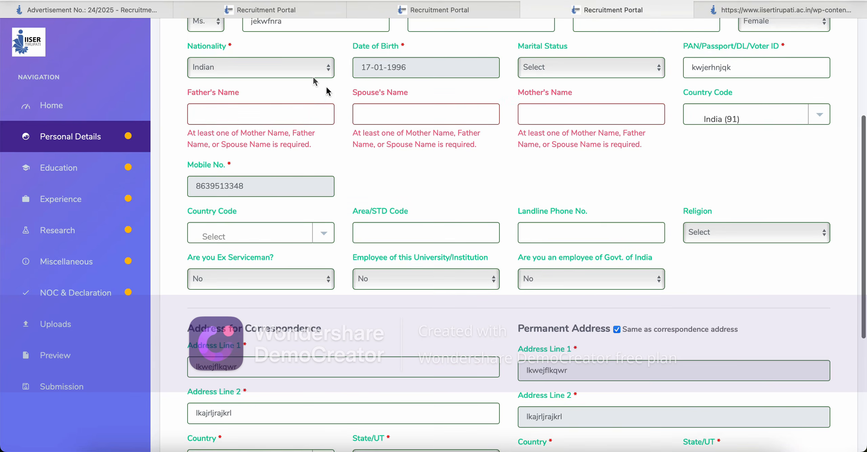
pyautogui.click(302, 114)
pyautogui.write('akljfaelkwf')
pyautogui.click(364, 113)
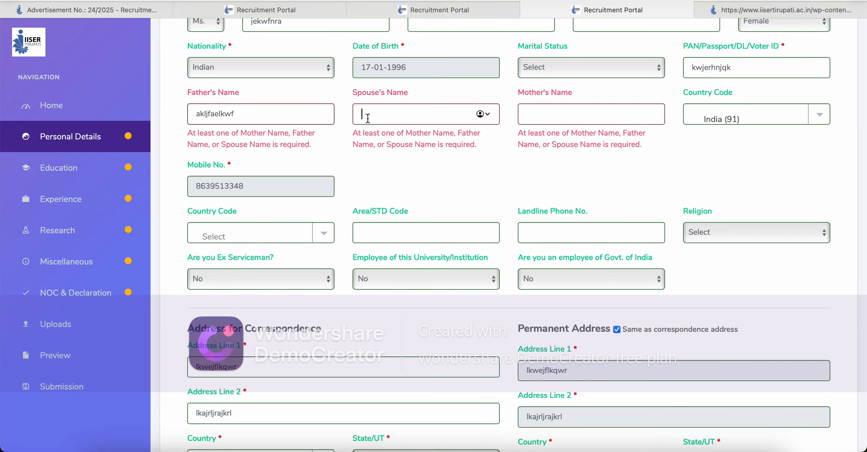
pyautogui.write('jkahfkasj')
pyautogui.click(552, 69)
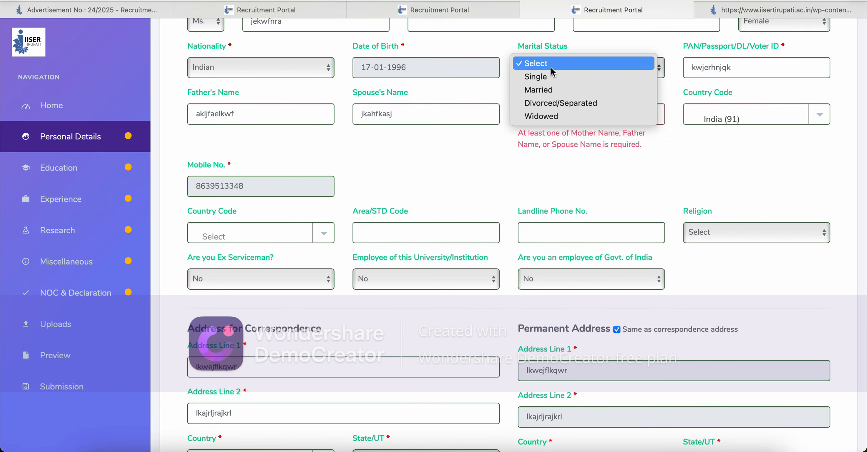
pyautogui.click(552, 77)
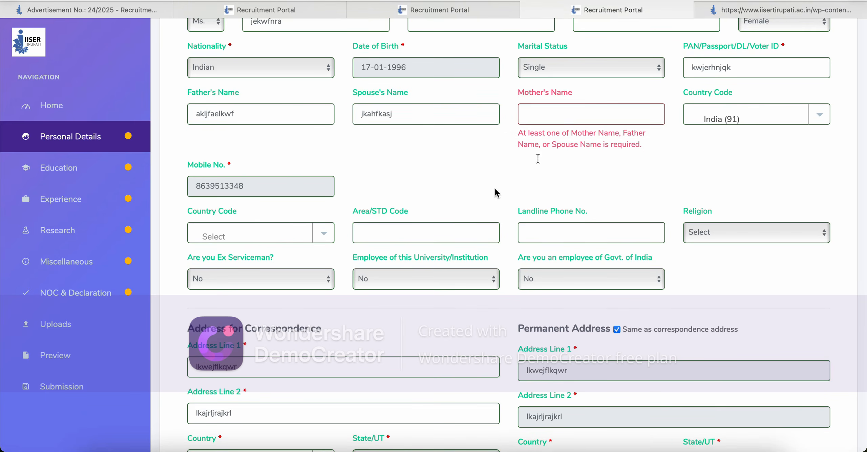
# Step: Enter the mother's name and save the Personal Details again
pyautogui.click(579, 118)
pyautogui.write('ajfkaskj')
pyautogui.click(560, 168)
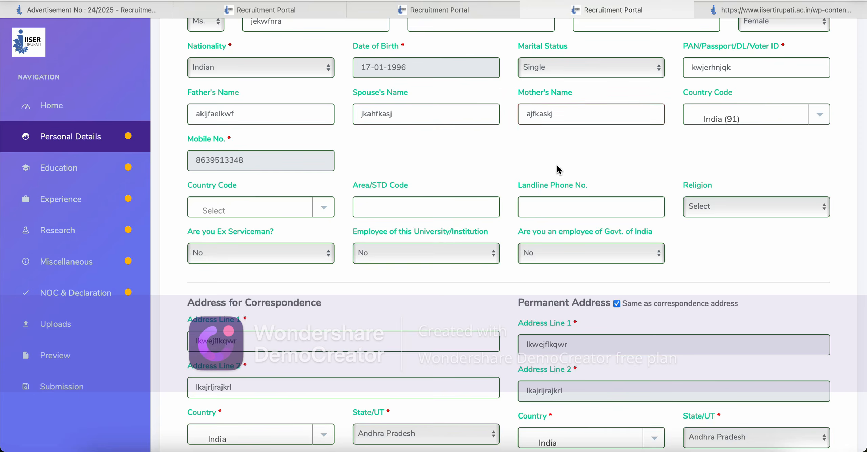
pyautogui.scroll(-6, 555, 169)
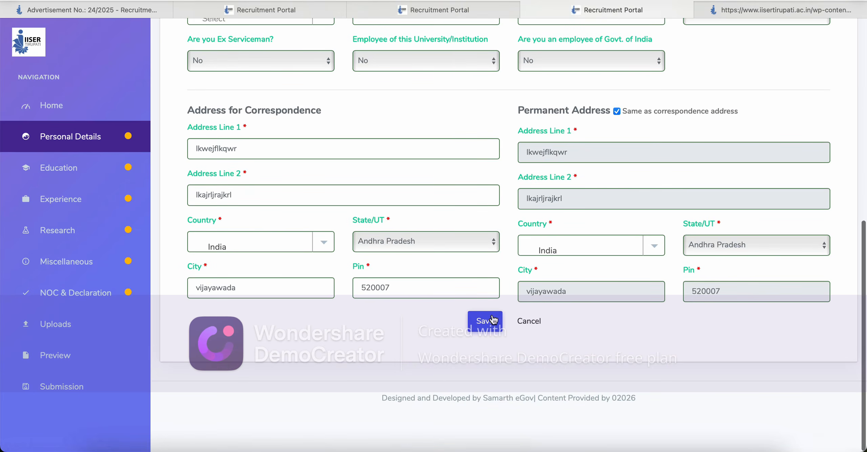
pyautogui.click(483, 320)
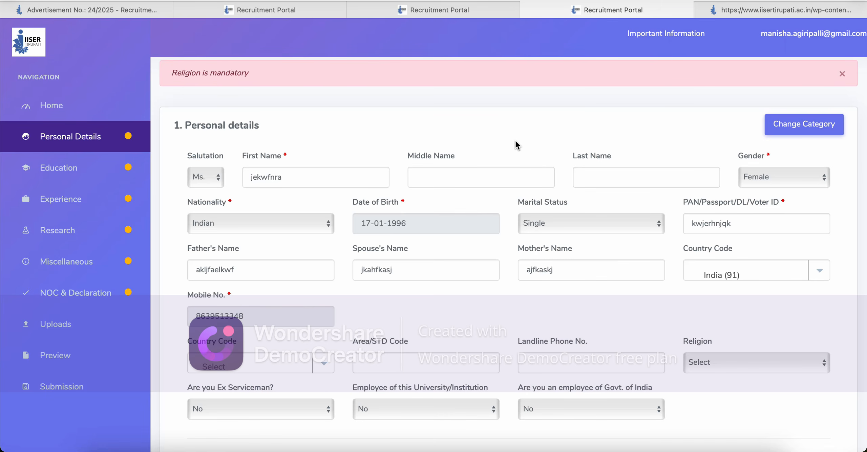
pyautogui.scroll(-6, 516, 143)
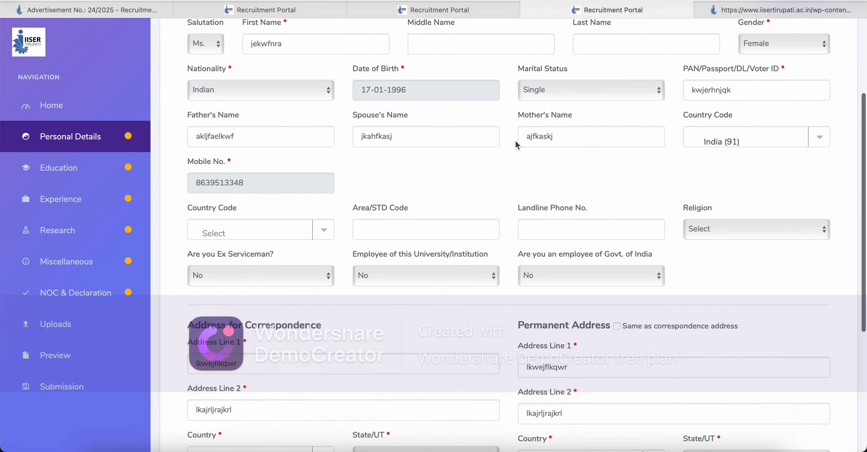
pyautogui.scroll(-4, 516, 144)
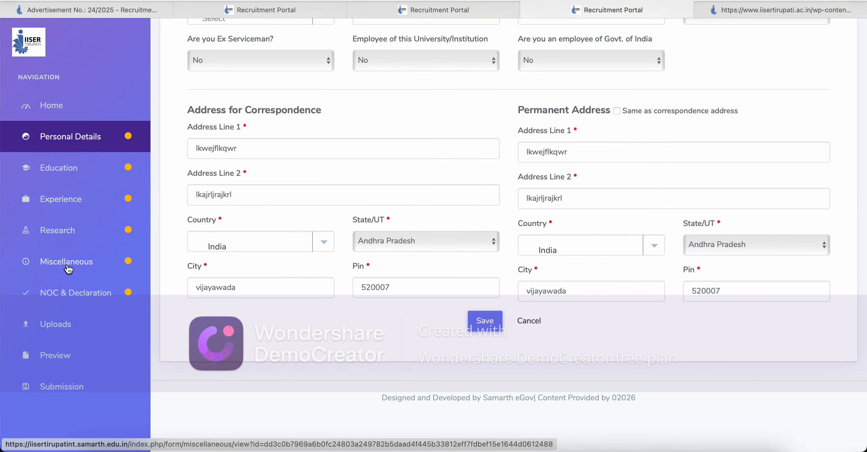
# Step: Switch between the Experience and NOC & Declaration sections, ending on NOC & Declaration
pyautogui.click(78, 302)
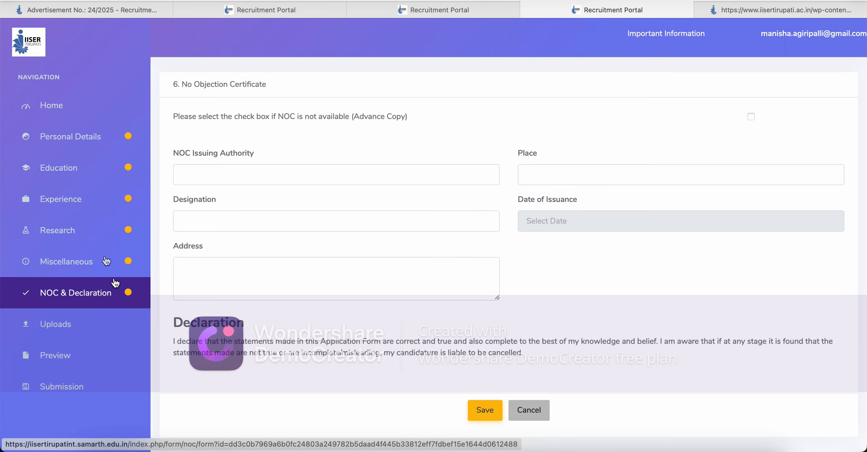
pyautogui.click(96, 205)
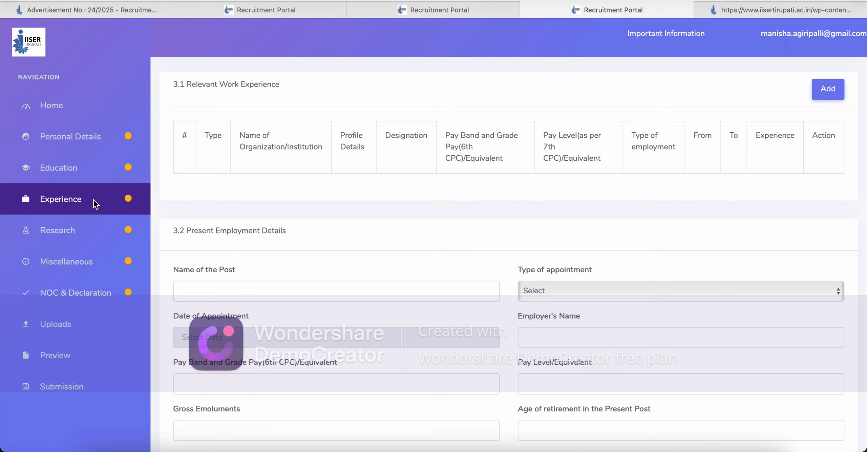
pyautogui.click(83, 291)
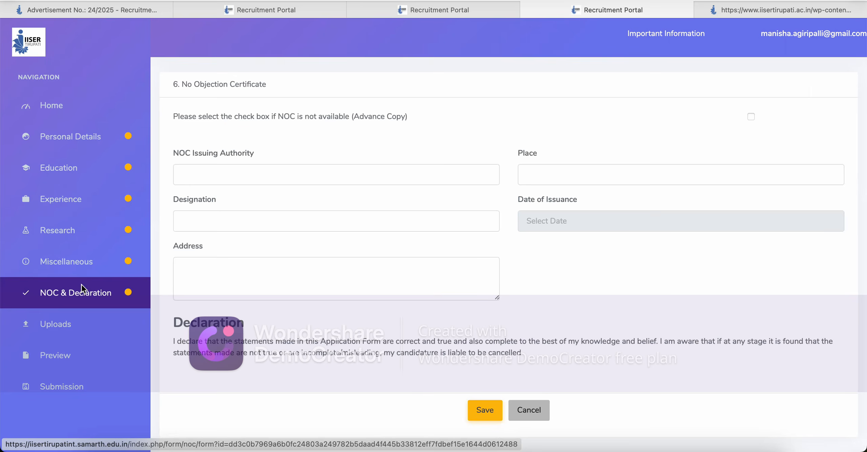
pyautogui.click(86, 198)
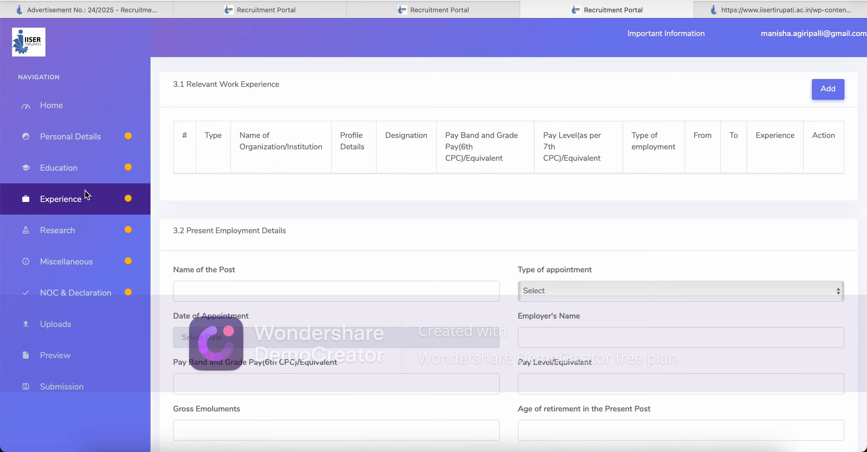
pyautogui.click(95, 292)
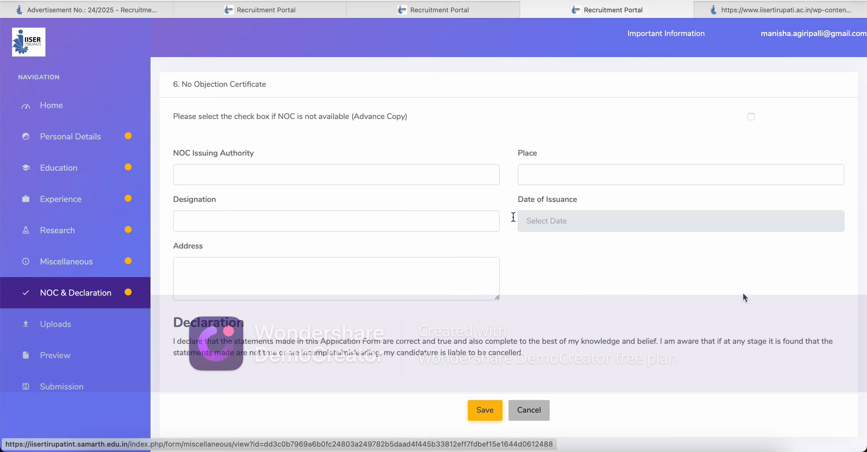
# Step: Mark the NOC as not available, save the page, and bring up the advertisement PDF
pyautogui.click(750, 117)
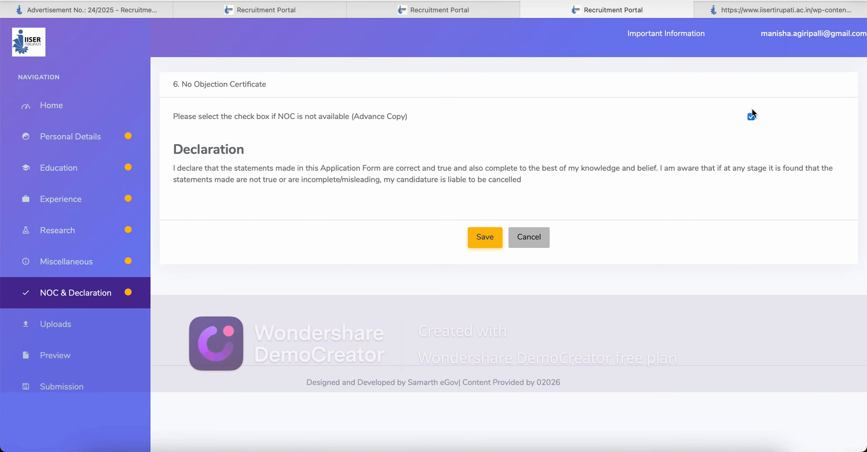
pyautogui.click(750, 117)
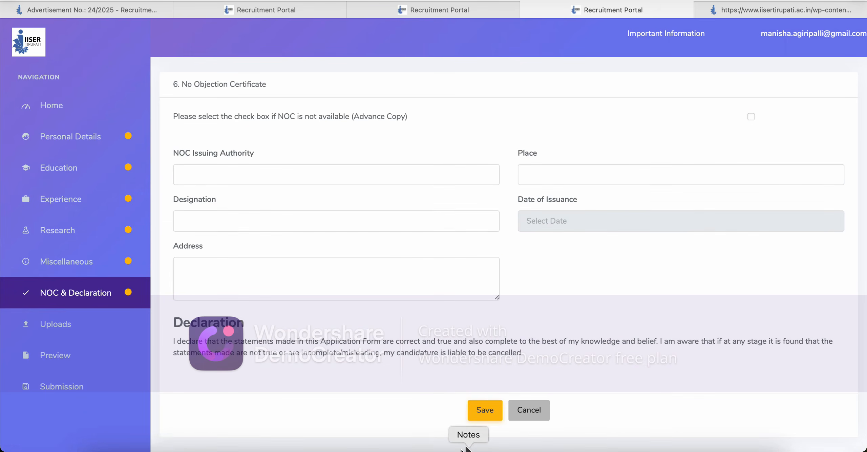
pyautogui.click(497, 415)
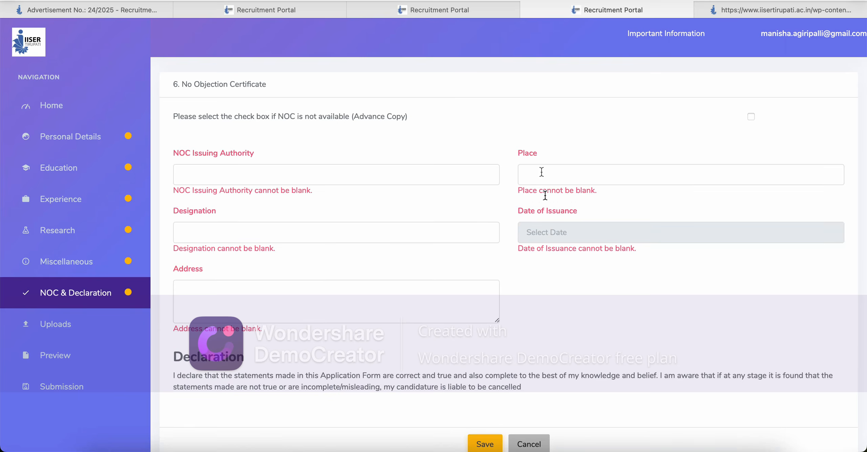
pyautogui.click(751, 116)
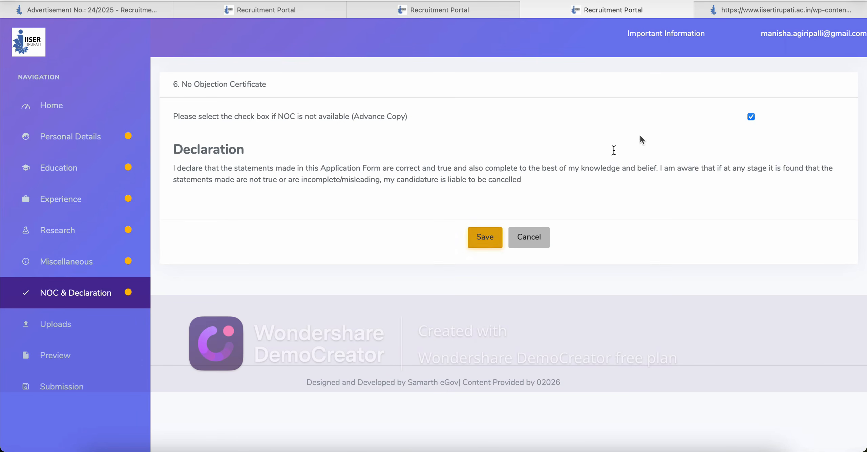
pyautogui.click(736, 13)
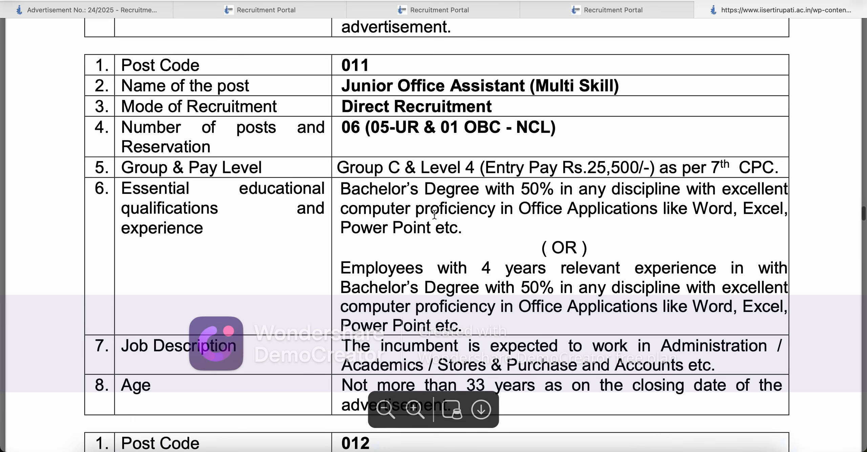
# Step: Highlight the Junior Office Assistant qualifications and '( OR )' in the PDF, then return to the portal
pyautogui.moveTo(350, 189); pyautogui.dragTo(450, 222)
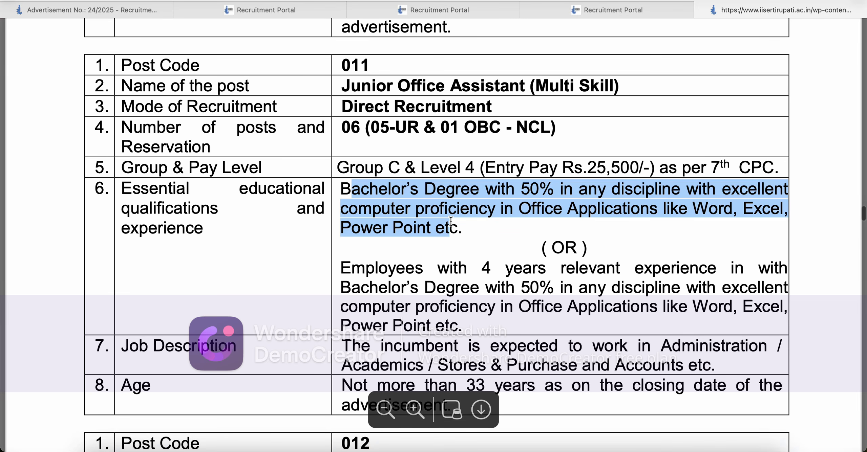
pyautogui.moveTo(541, 248); pyautogui.dragTo(589, 255)
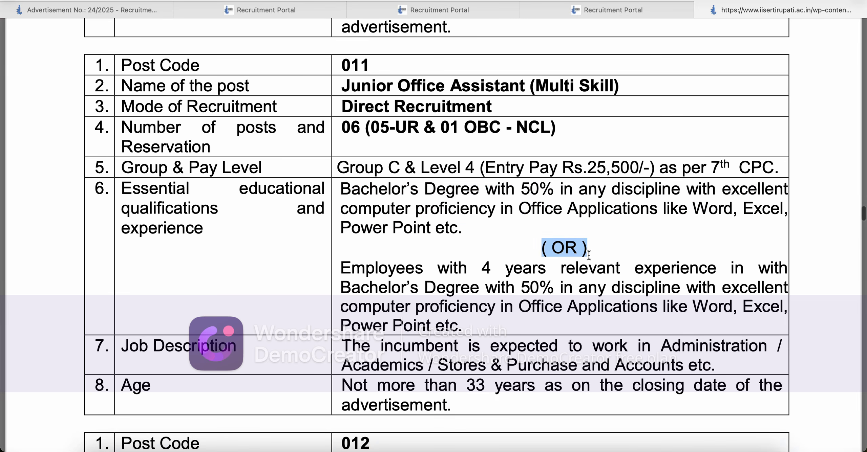
pyautogui.click(588, 254)
pyautogui.click(591, 10)
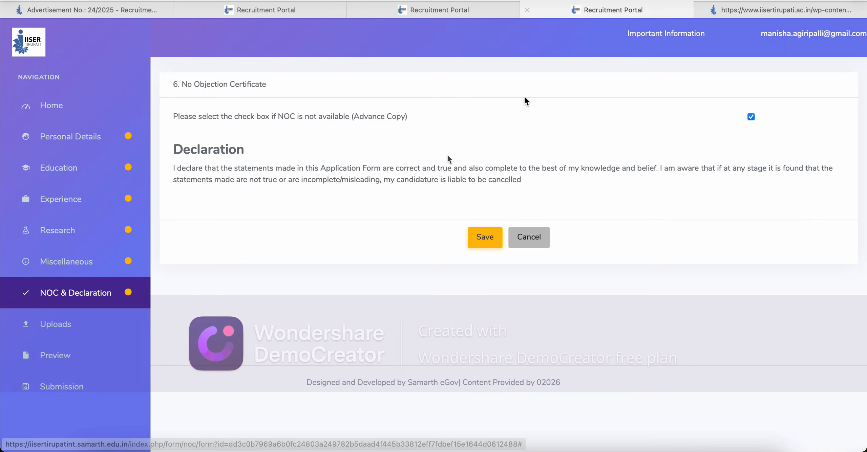